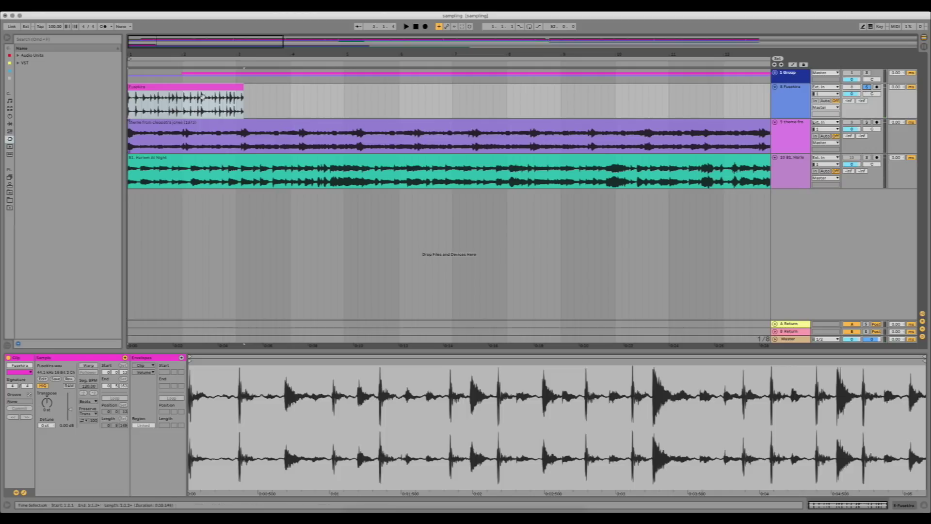
Step: Turn on warping for the drum break clip, keeping its current timing
left_click(89, 366)
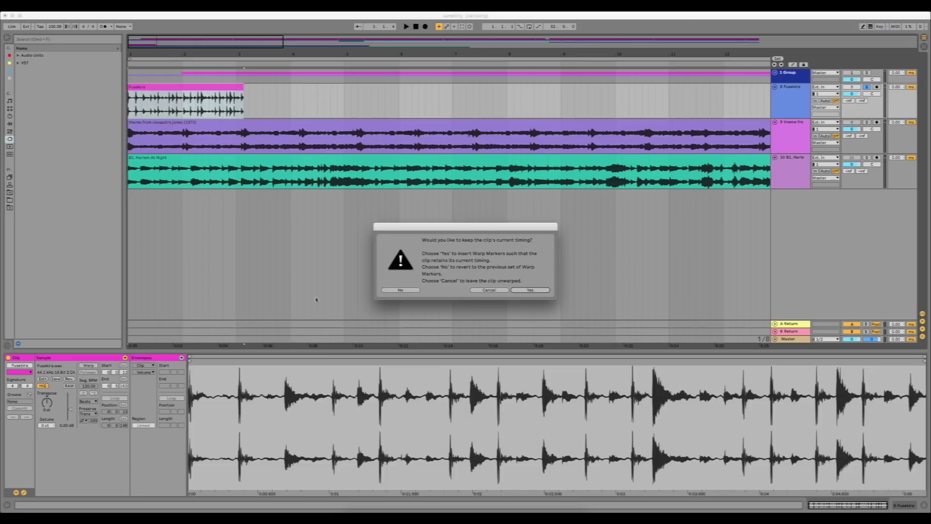
left_click(542, 291)
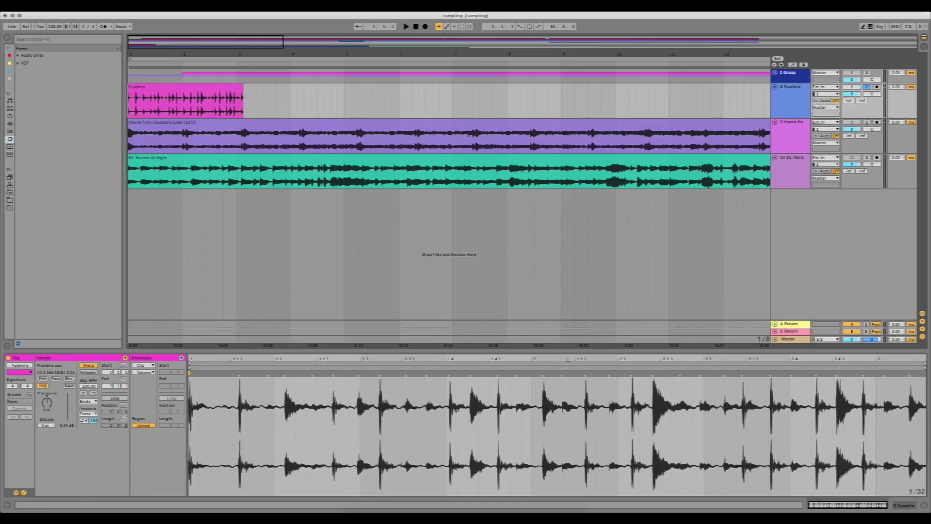
Step: Add warp markers in the drum break clip, aligning its hits to beats 2, 1.2, 1.3, 1.4 and 3
left_click_drag(541, 373, 532, 373)
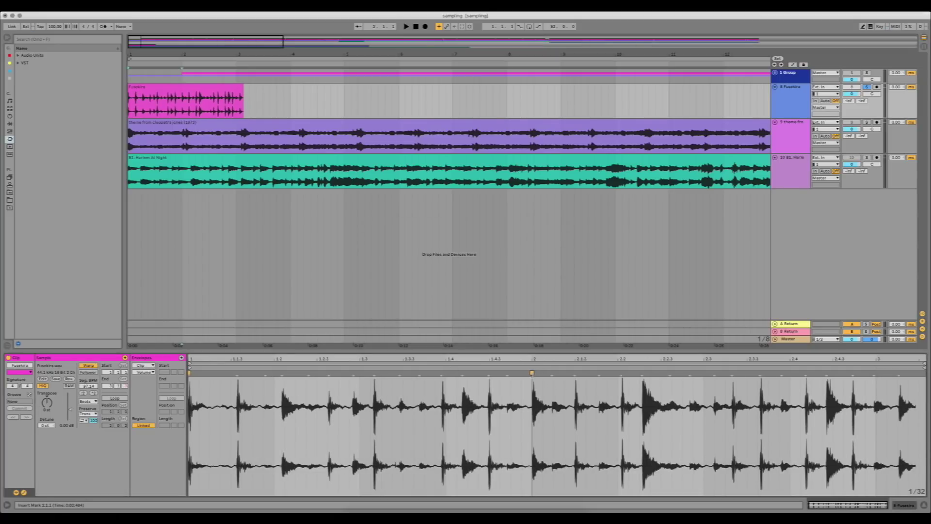
left_click_drag(280, 373, 274, 373)
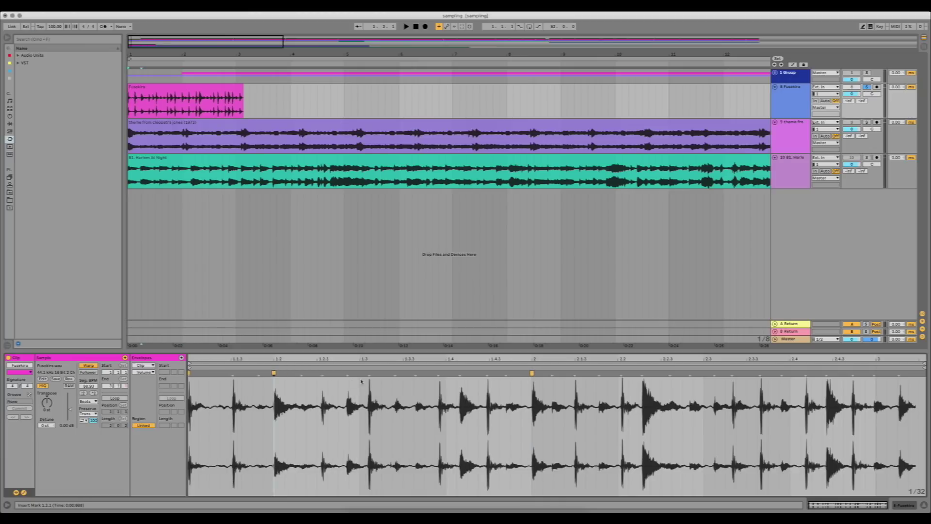
left_click_drag(369, 374, 361, 374)
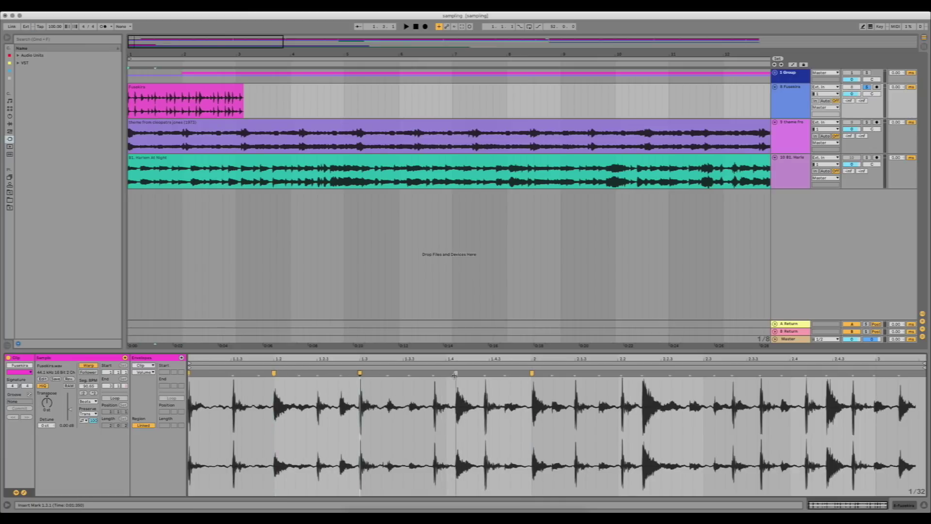
left_click_drag(454, 373, 446, 373)
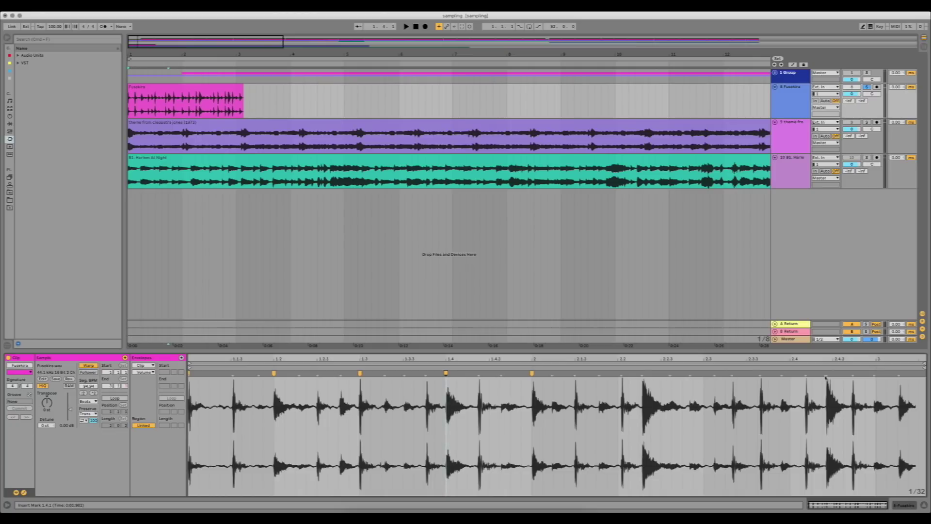
left_click_drag(874, 373, 877, 374)
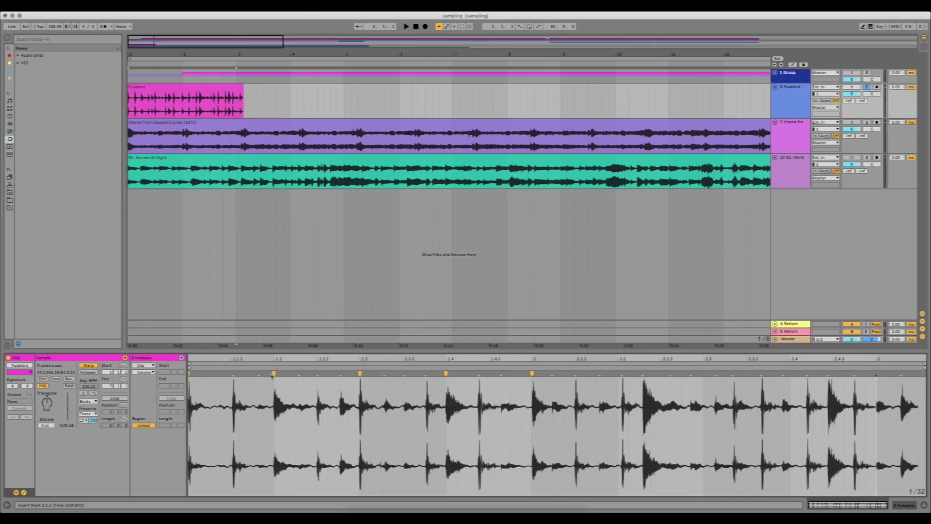
Step: Remove the drum break clip's warp markers at beats 1.2, 1.3, 1.4 and 2
double_click(273, 373)
left_click_drag(360, 373, 363, 373)
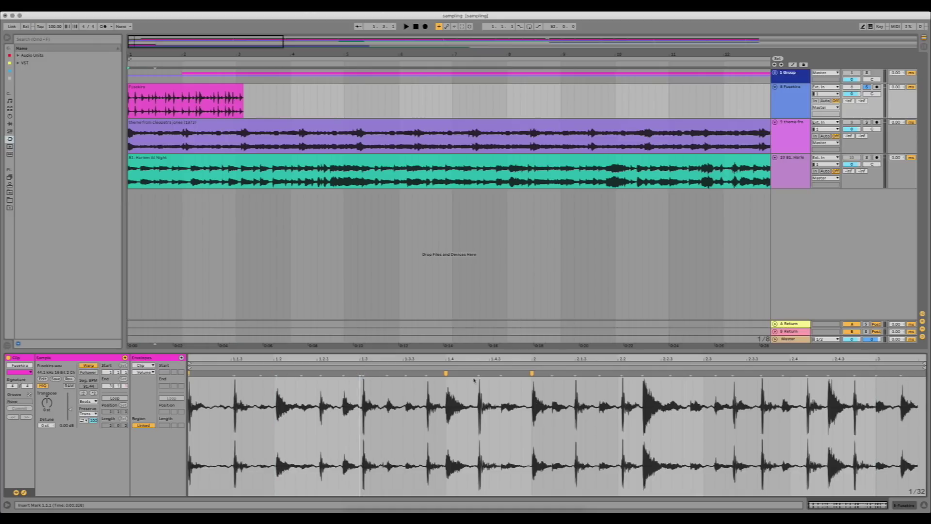
double_click(447, 374)
double_click(532, 373)
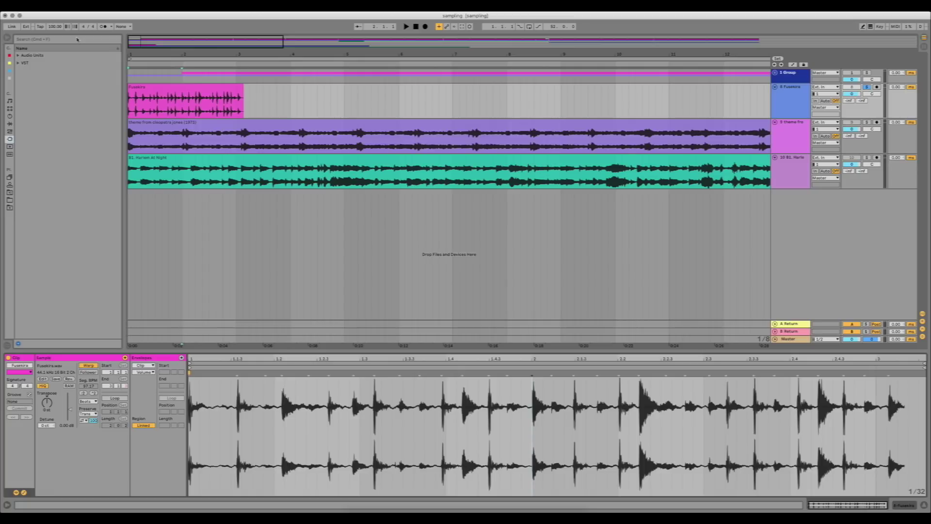
Step: Play the drum break clip from its start to find where the second bar begins
left_click(204, 94)
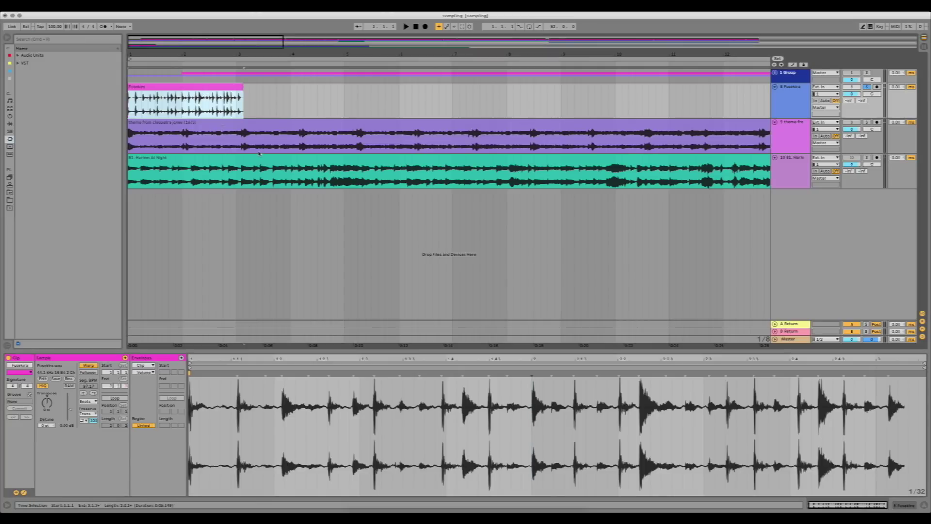
key("space")
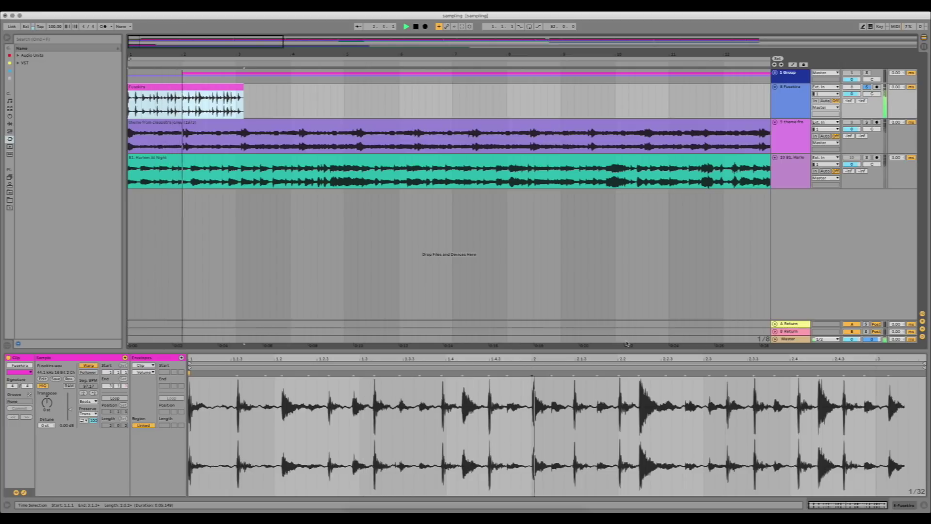
key("space")
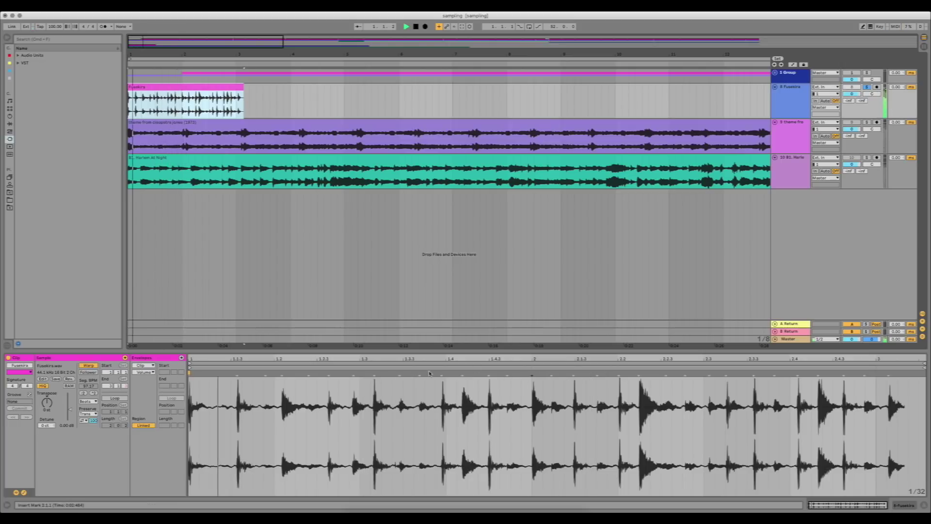
key("space")
Step: Add warp markers moving the drum break hit just after 2.1.2 onto bar 2 and the clip's end onto bar 3
double_click(553, 375)
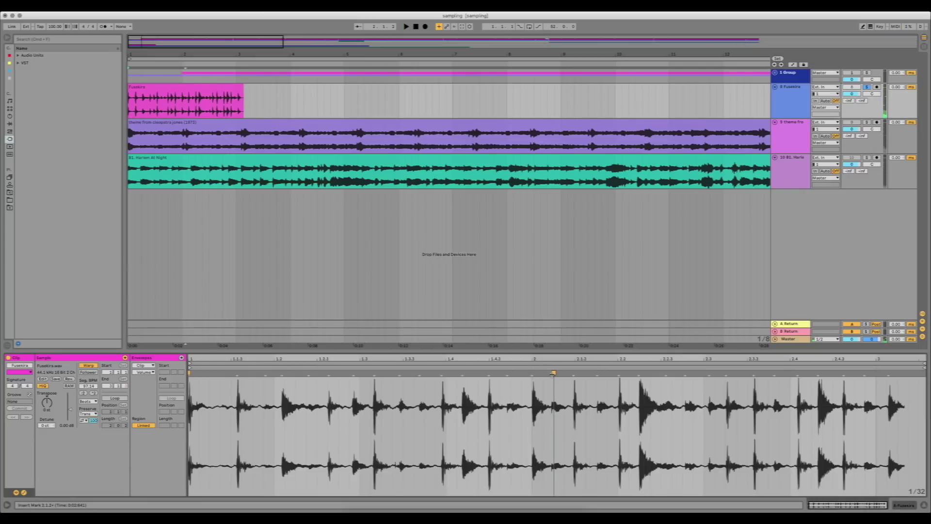
double_click(553, 374)
double_click(553, 374)
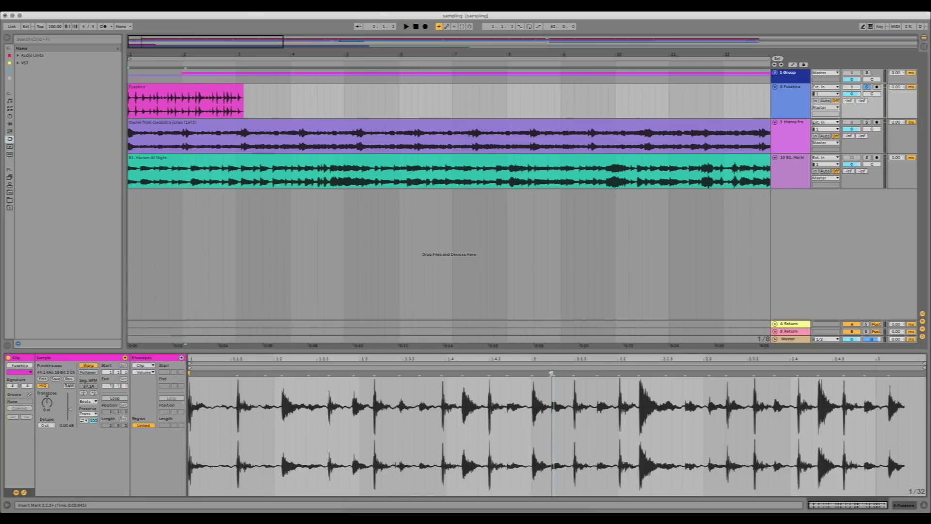
left_click_drag(554, 373, 532, 373)
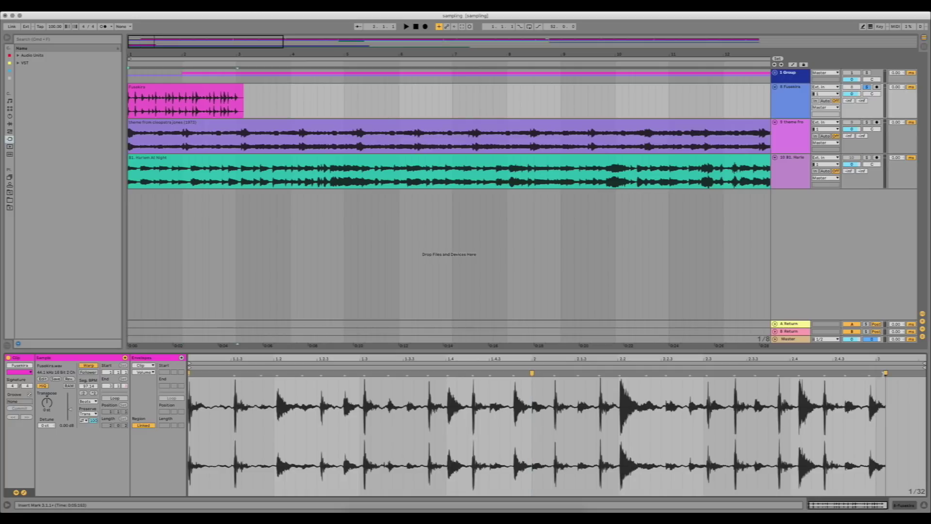
mouse_move(885, 372)
left_mouse_down()
mouse_move(872, 364)
mouse_move(827, 364)
mouse_move(872, 372)
mouse_move(829, 372)
left_mouse_up()
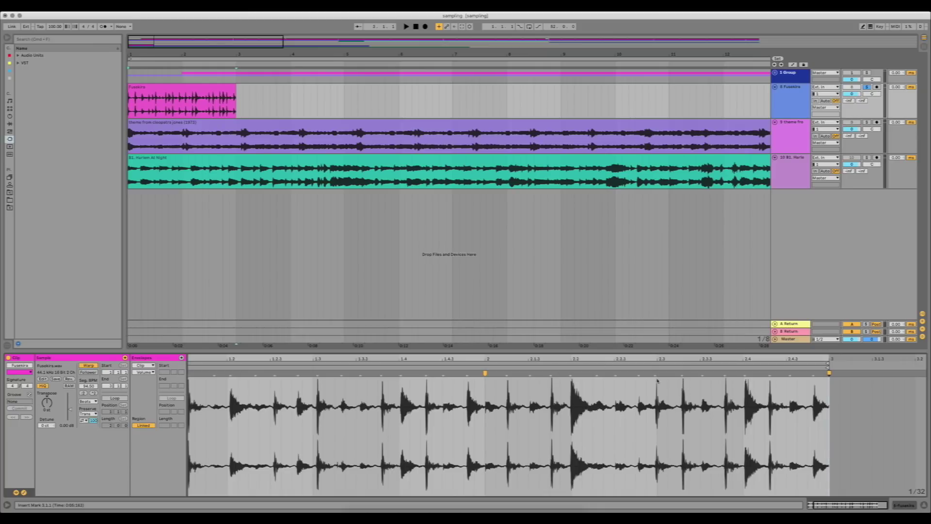
Step: Add warp markers aligning the drum break's hits to beats 2.3, 1.2, 2.4 and 1.3, checking the timing with playback
left_click_drag(656, 373, 657, 373)
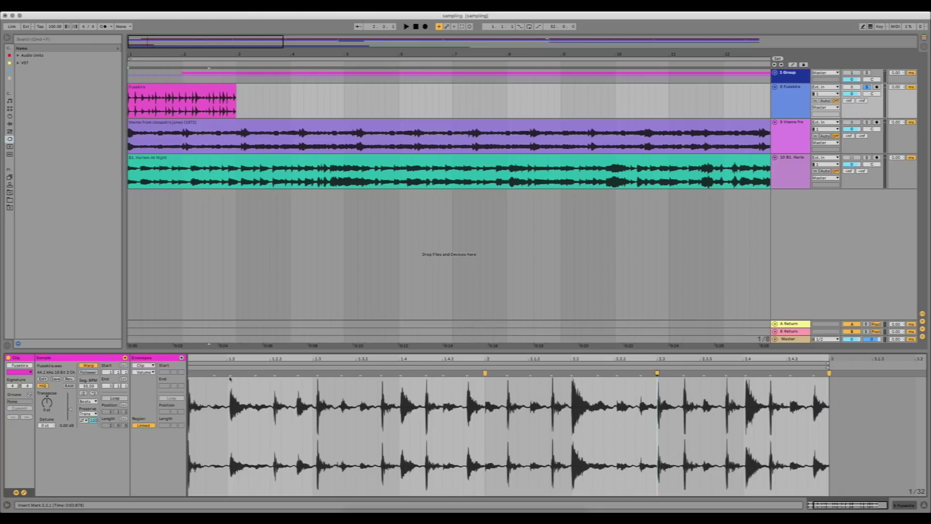
left_click_drag(230, 373, 228, 373)
scroll(231, 387, "left", 3)
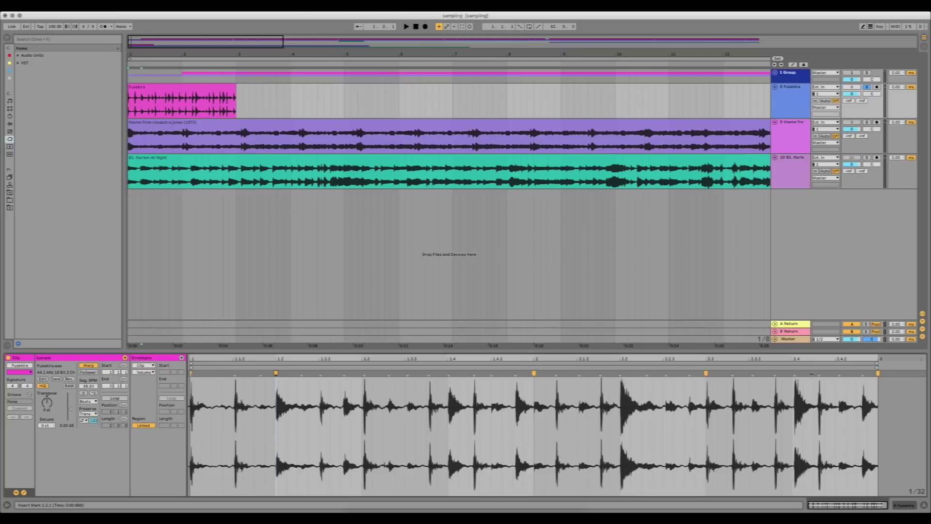
left_click_drag(794, 373, 791, 373)
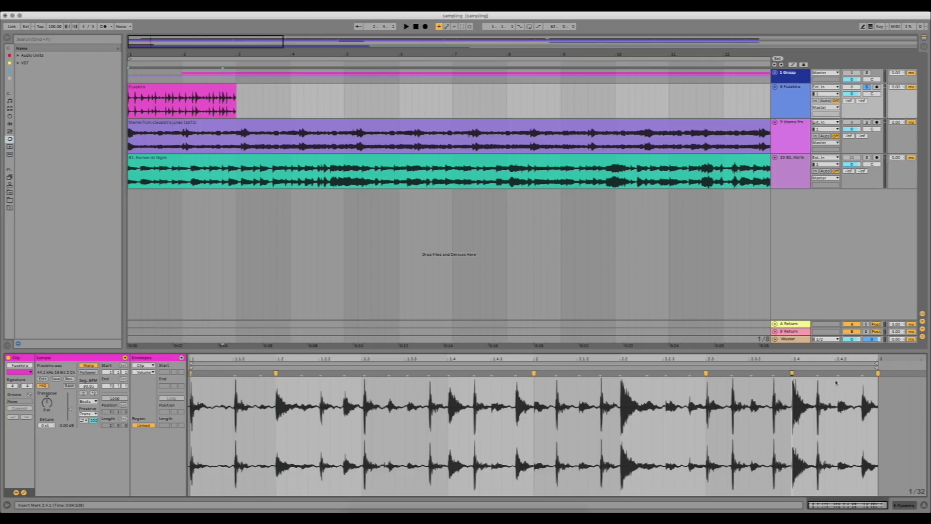
key("space")
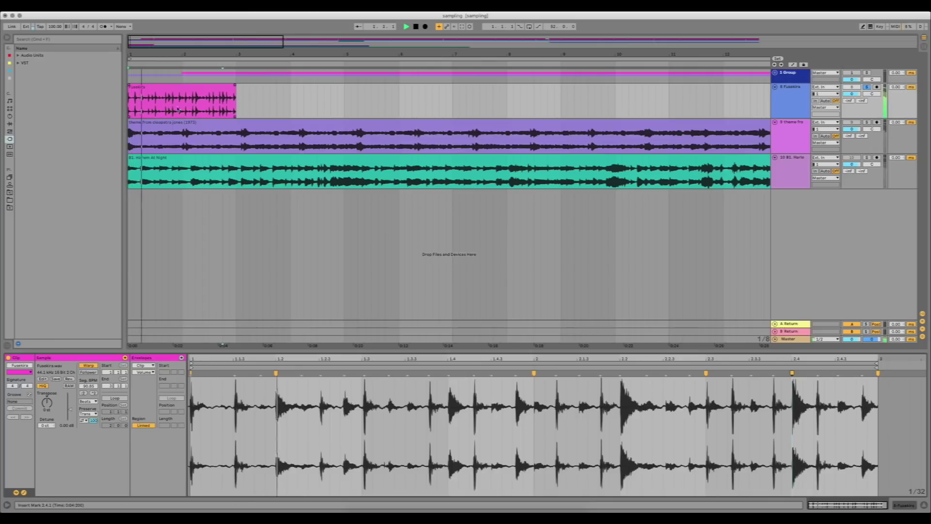
left_click_drag(365, 383, 362, 383)
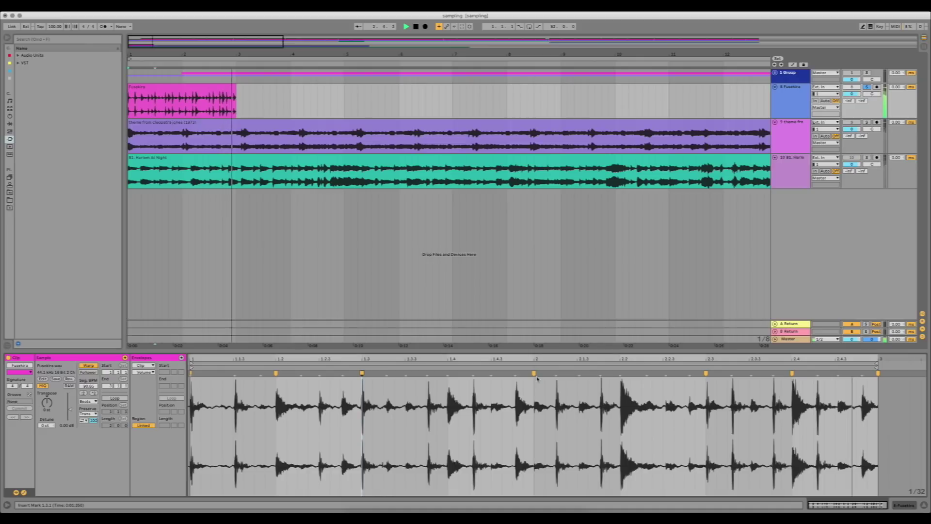
key("space")
Step: Trim the drum break clip to one bar and duplicate it, making two one-bar clips followed by a two-bar clip ending at bar 5
left_click(213, 92)
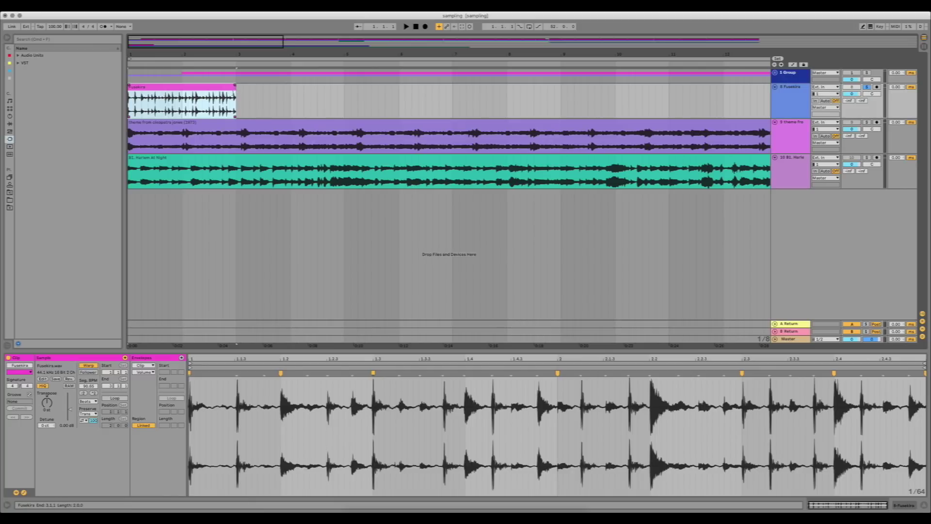
left_click_drag(236, 89, 181, 88)
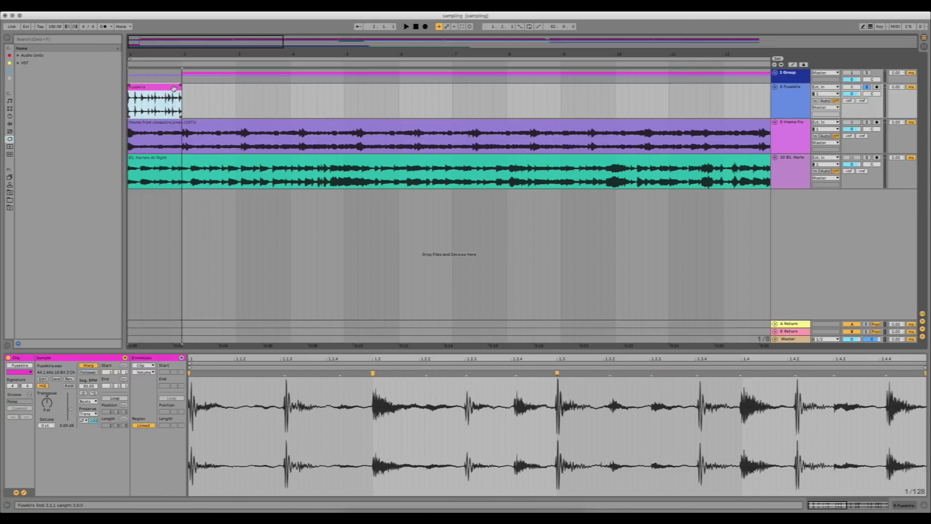
key("super+d")
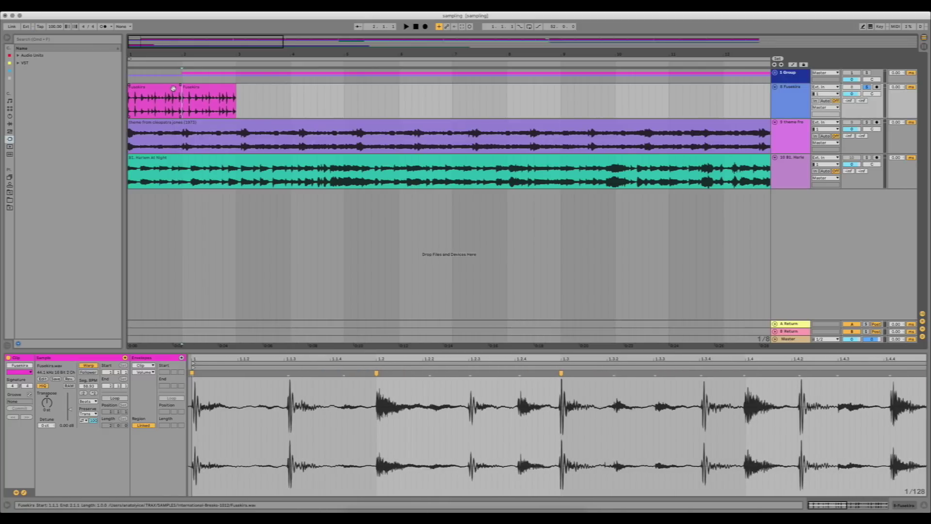
key("super+d")
key("super+d")
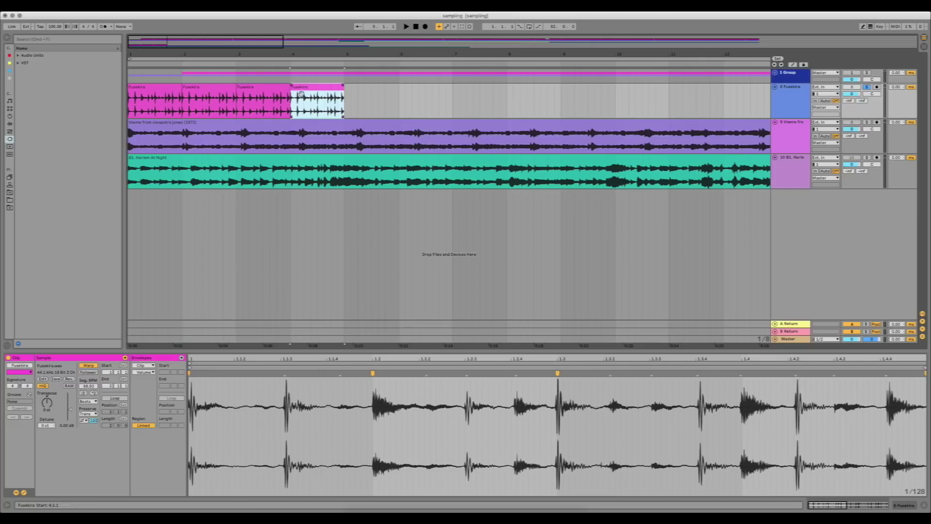
left_click_drag(237, 97, 345, 95)
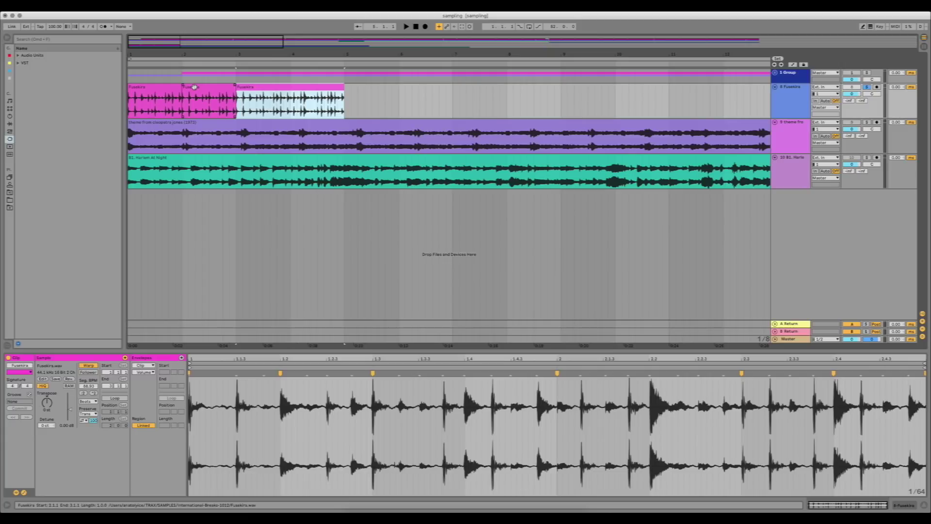
Step: Loop the arrangement across all three drum break clips and play it back
left_click(163, 93, "shift")
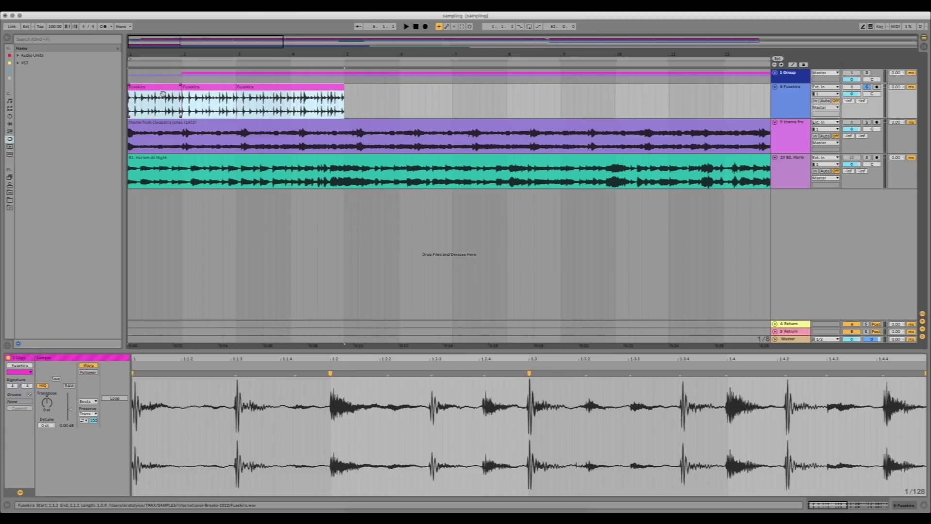
key("super+l")
key("space")
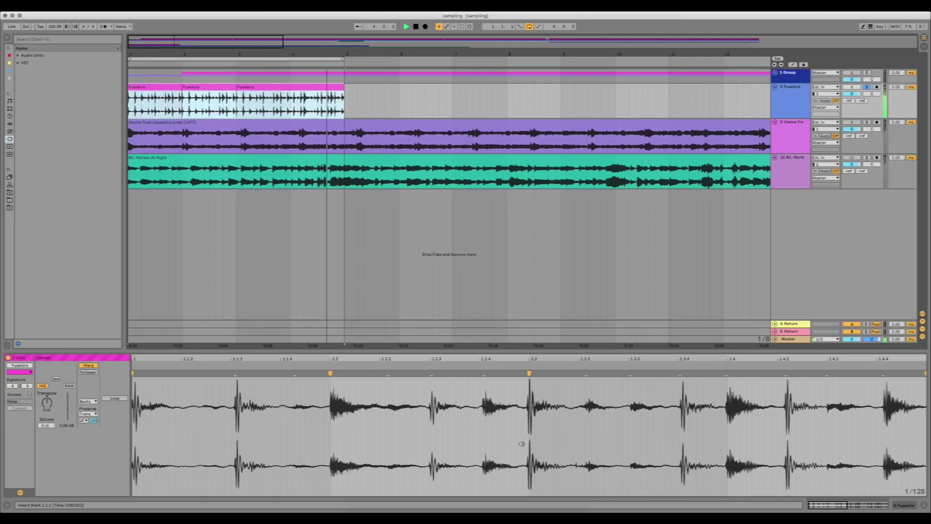
key("space")
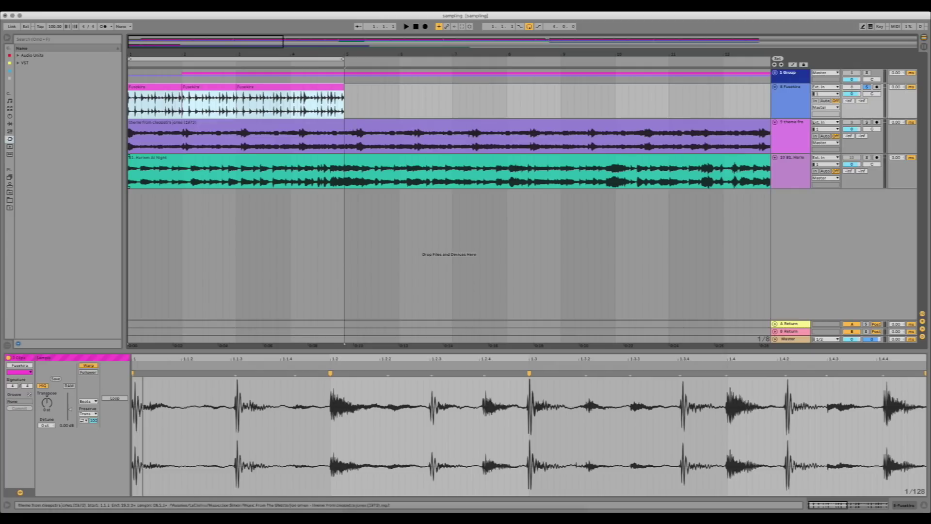
Step: Turn on warping for the "theme from cleopatra jones" clip, keeping its current timing, and play its track soloed
left_click(155, 100)
left_click_drag(132, 52, 132, 76)
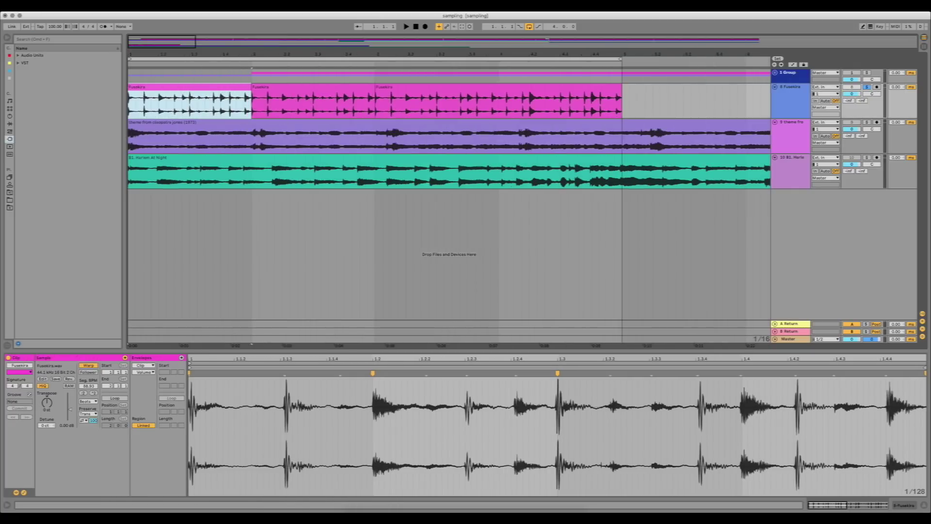
left_click(199, 122)
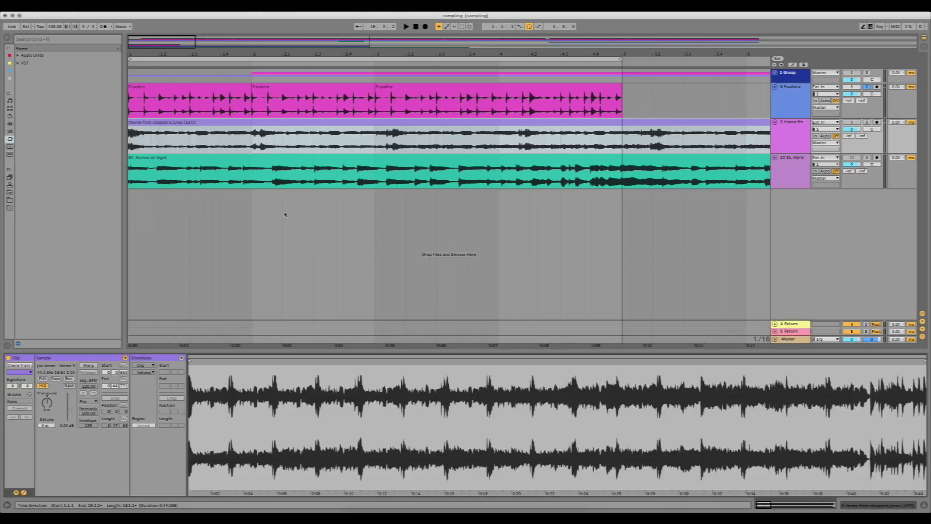
left_click(266, 125)
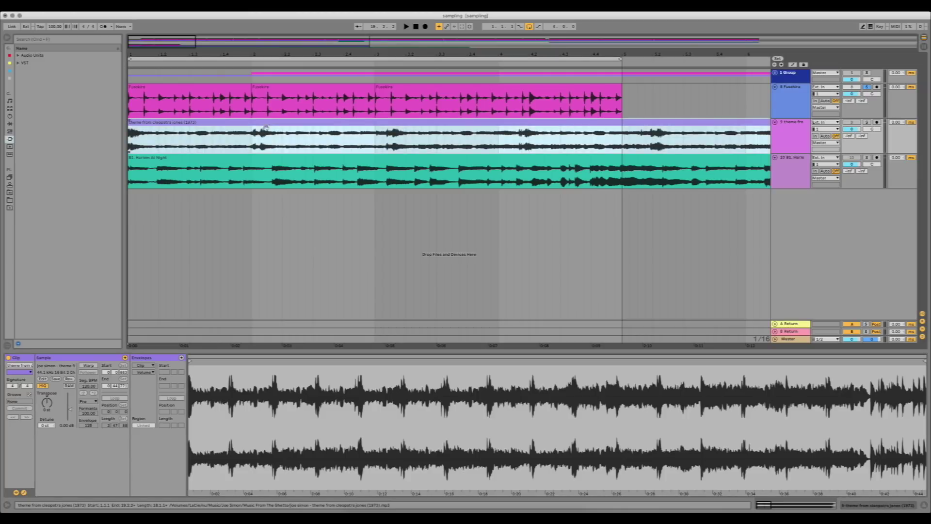
left_click(85, 365)
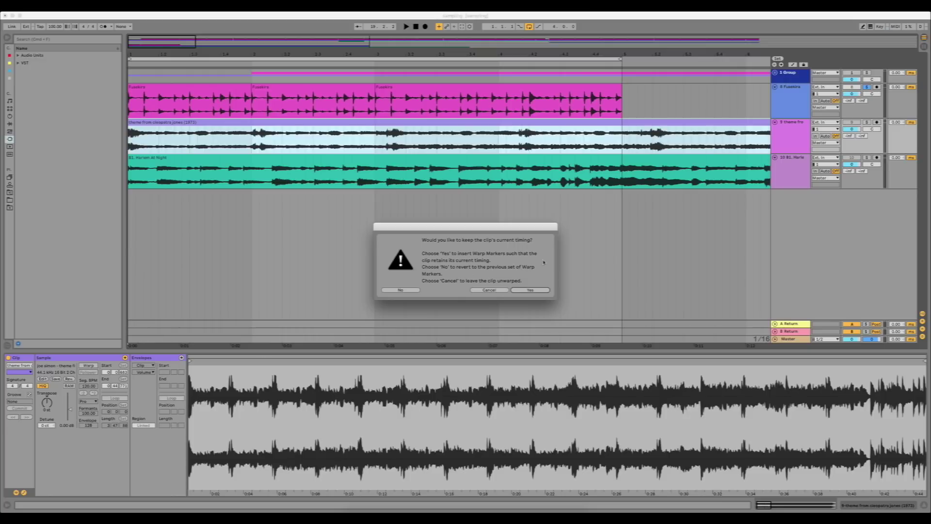
left_click(531, 289)
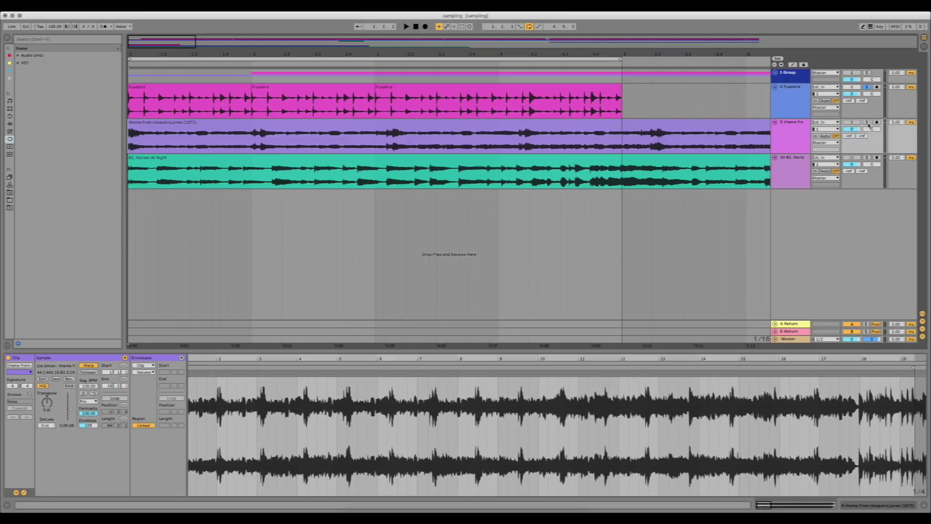
key("space")
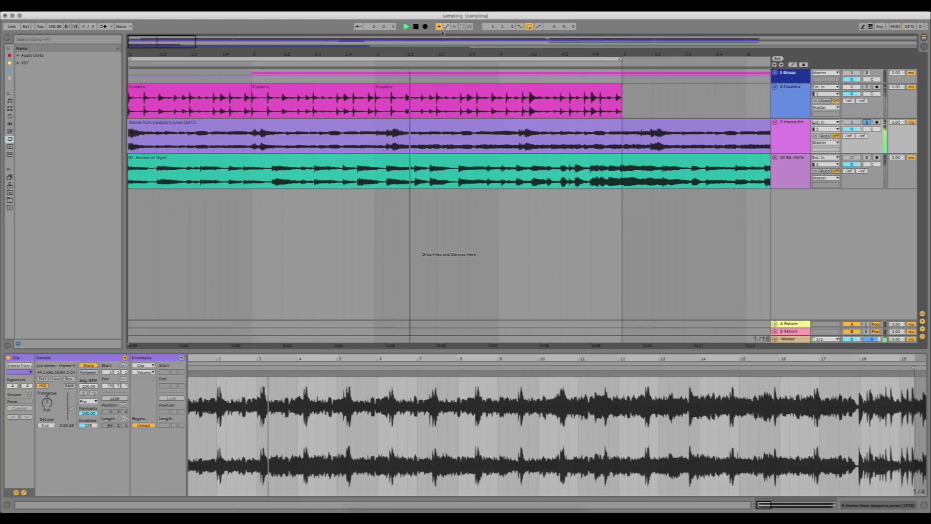
Step: Turn off arrangement looping, stop playback, and add a warp marker aligning the "theme from cleopatra jones" clip's second downbeat to bar 2
left_click(529, 27)
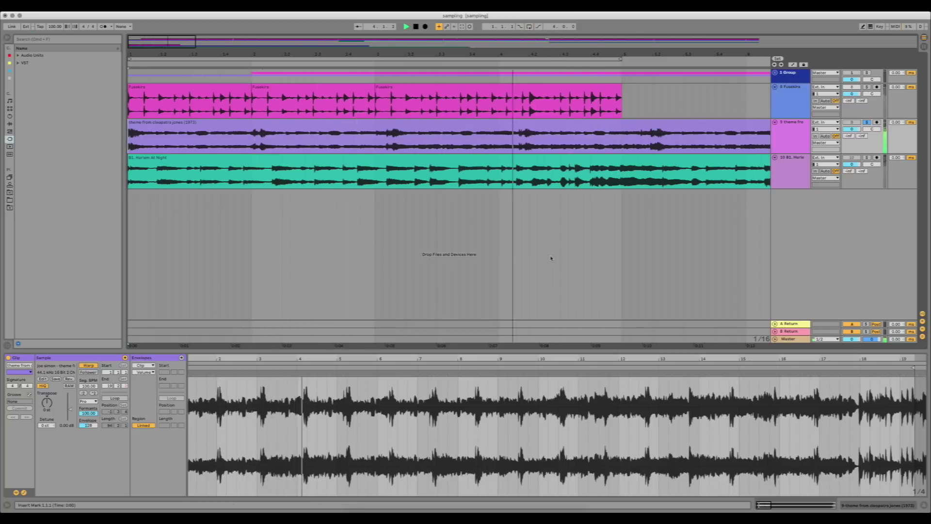
key("space")
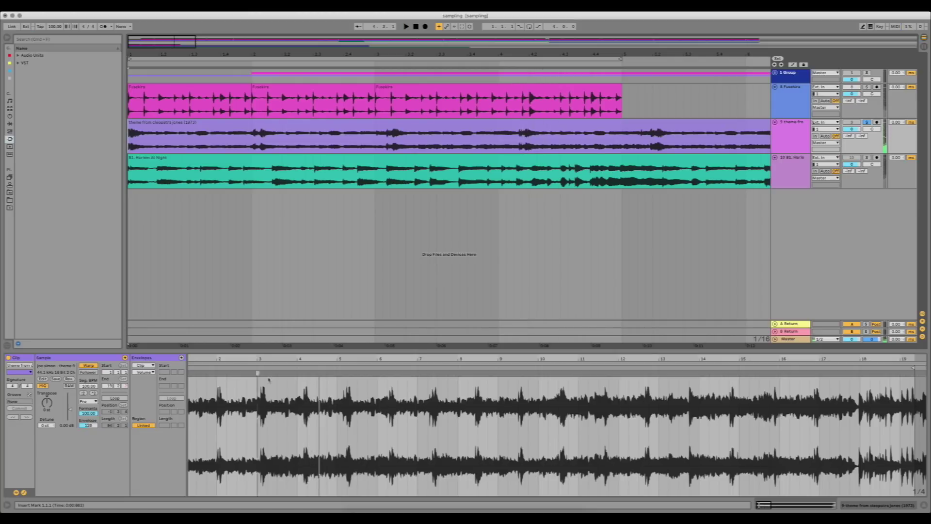
left_click_drag(338, 360, 362, 359)
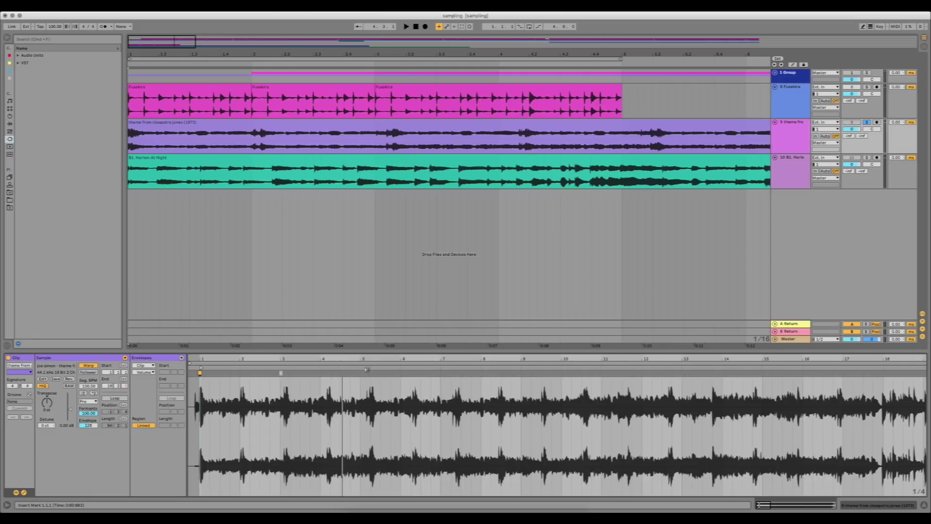
left_click_drag(240, 360, 239, 398)
left_click_drag(421, 373, 395, 374)
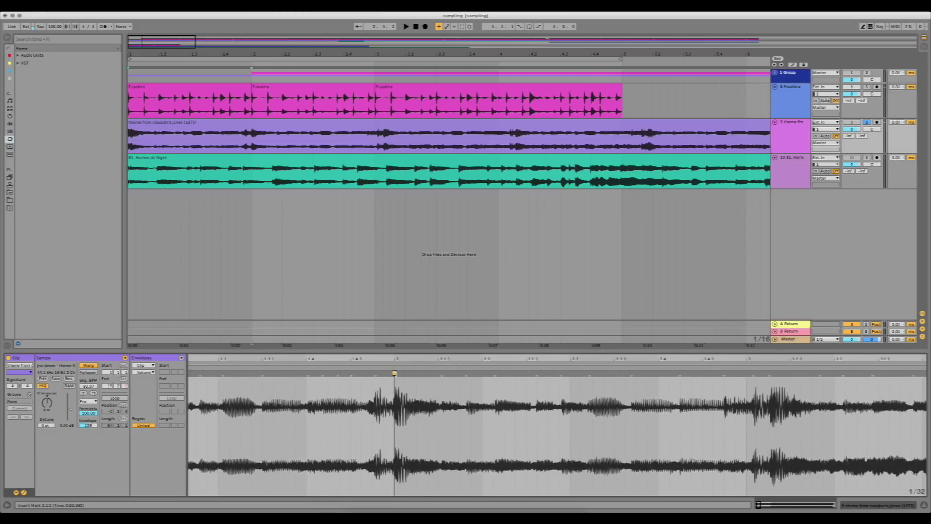
Step: Add a warp marker aligning the "theme from cleopatra jones" clip's fifth downbeat exactly to bar 5
scroll(394, 376, "down", 10)
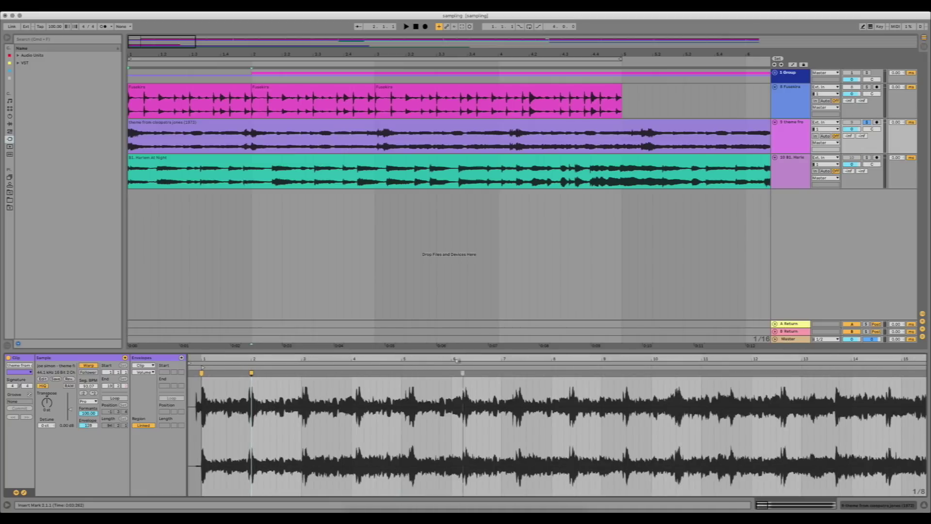
left_click_drag(400, 359, 401, 412)
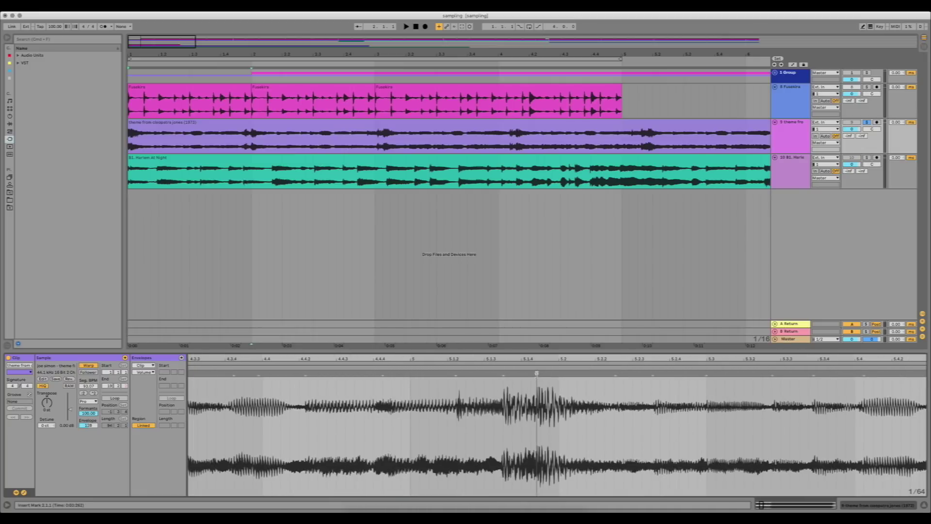
mouse_move(536, 373)
left_mouse_down()
mouse_move(411, 373)
mouse_move(590, 327)
left_mouse_up()
scroll(262, 411, "left", 5)
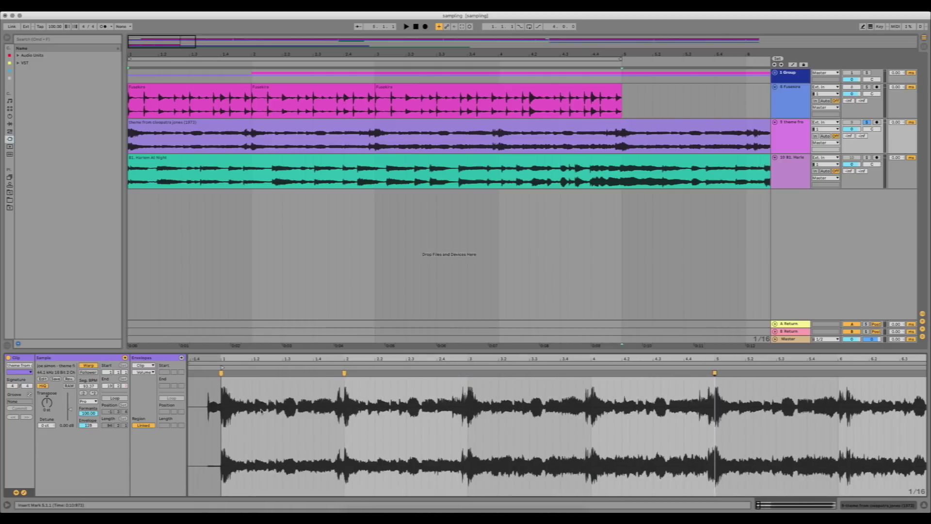
Step: Loop bars 1 to 5 within the "theme from cleopatra jones" clip and check its timing with playback
left_click(221, 429, "shift")
key("super+l")
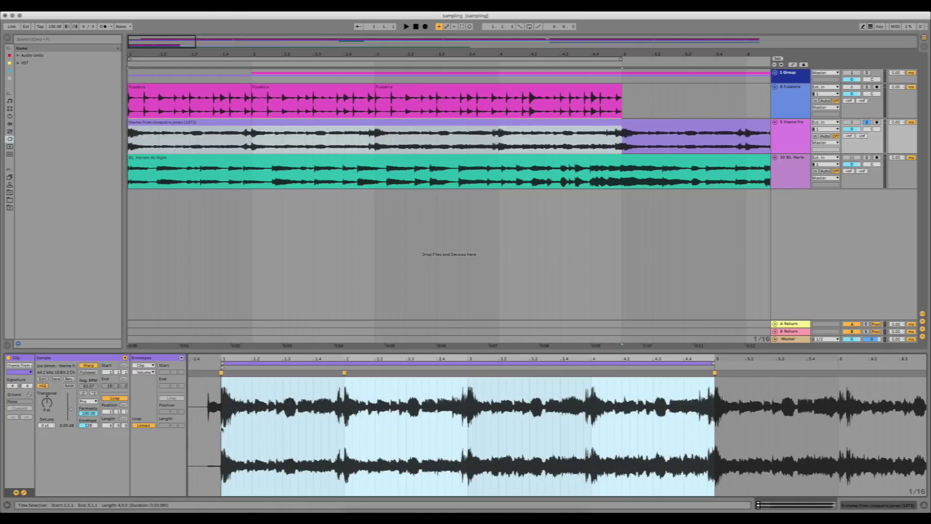
key("space")
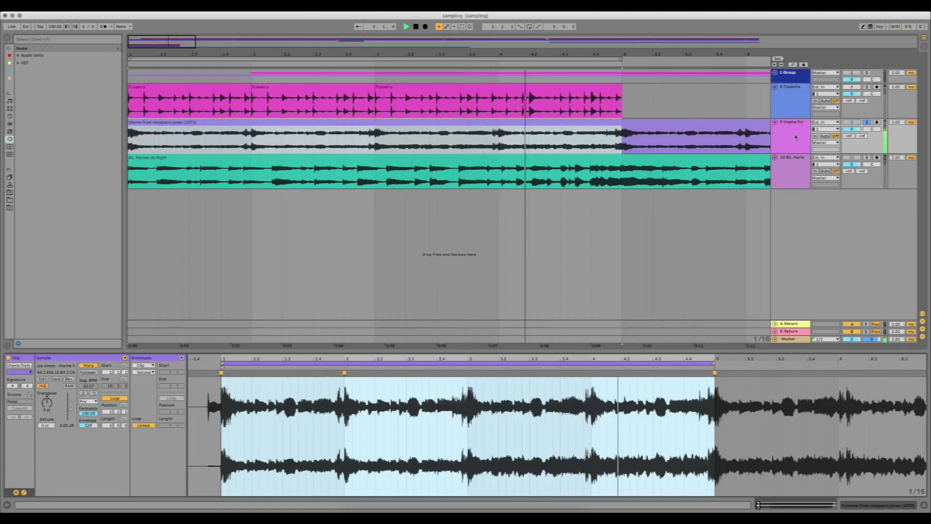
key("space")
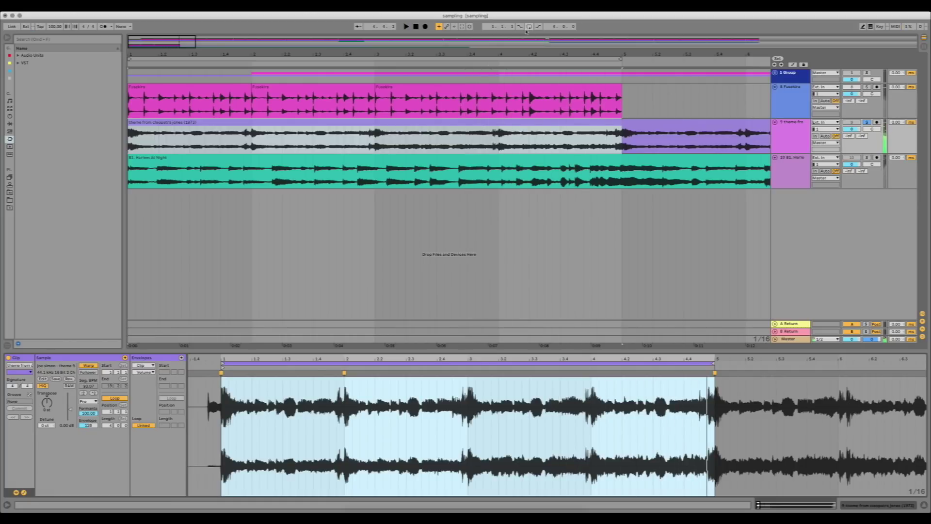
Step: Turn arrangement looping back on, solo the drum break and "theme from cleopatra jones" tracks together, and play them
left_click(529, 26)
left_click(866, 122)
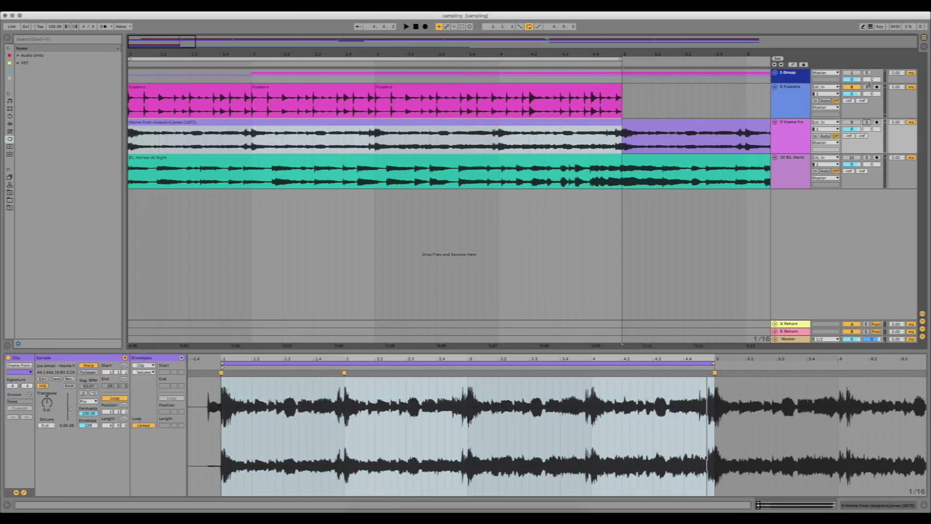
left_click(866, 87)
left_click(867, 122)
key("space")
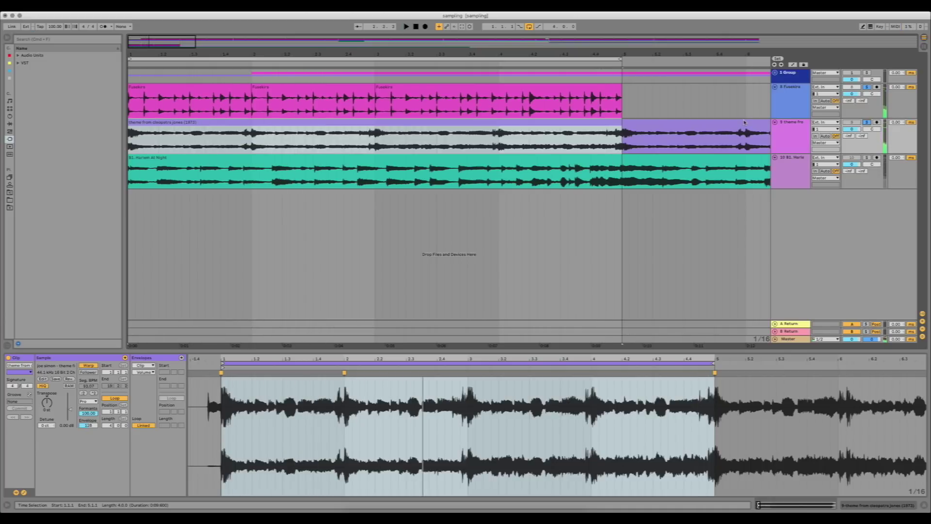
Step: Add a warp marker aligning the "theme from cleopatra jones" clip's downbeat to bar 9 and extend the clip loop to bar 9
left_click(538, 158)
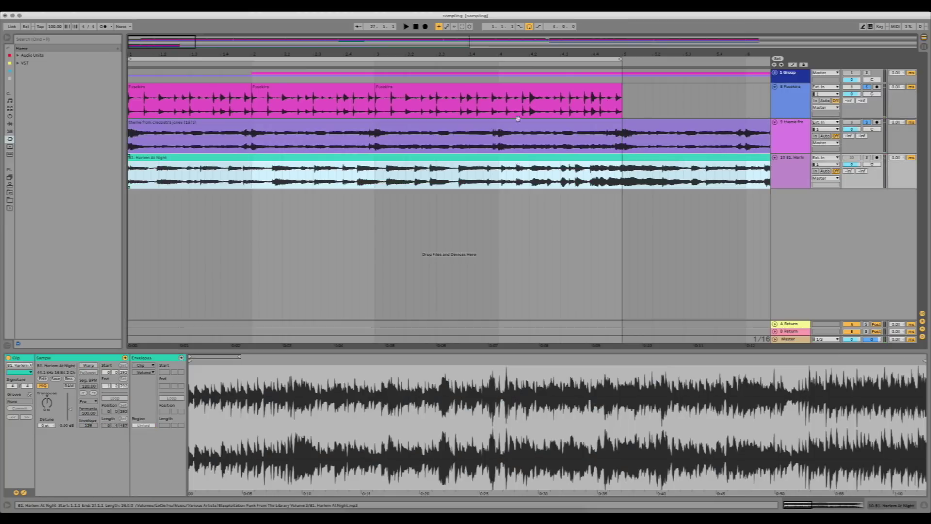
left_click_drag(496, 54, 495, 27)
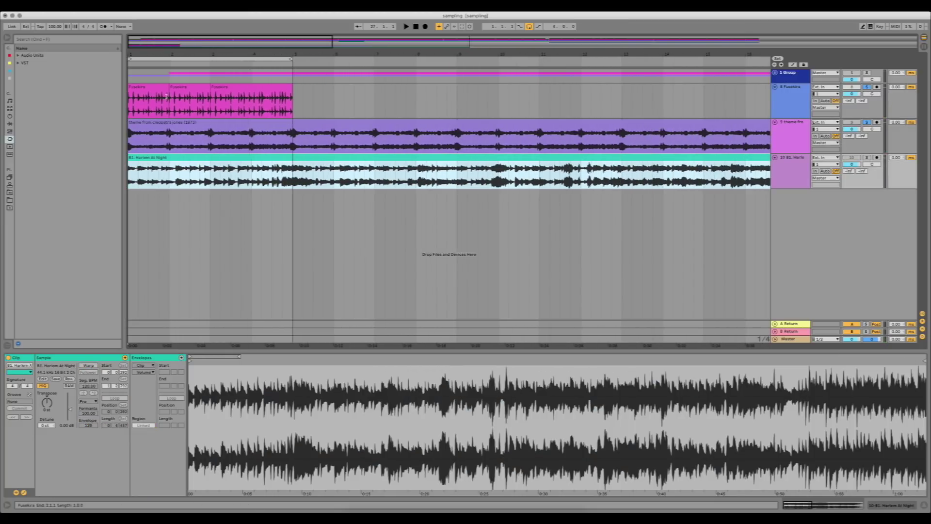
left_click(156, 87)
left_click(313, 134)
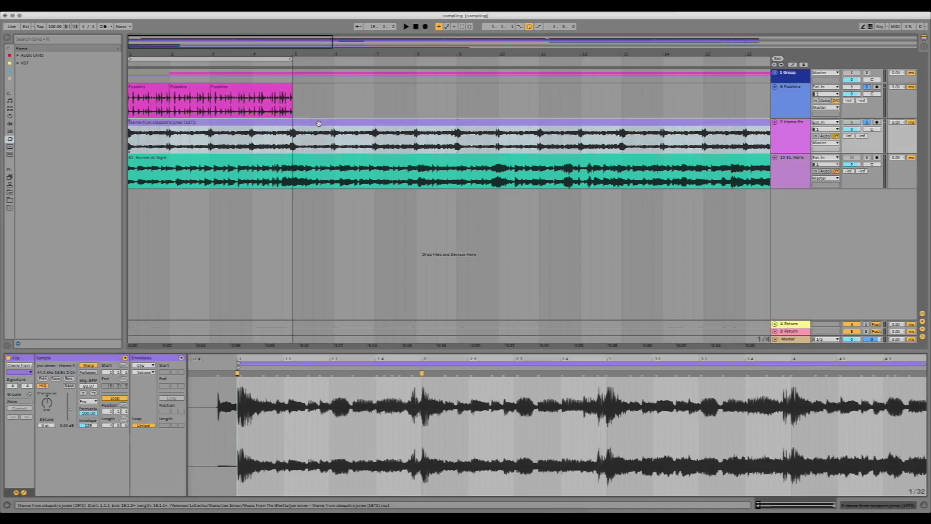
left_click_drag(415, 360, 416, 337)
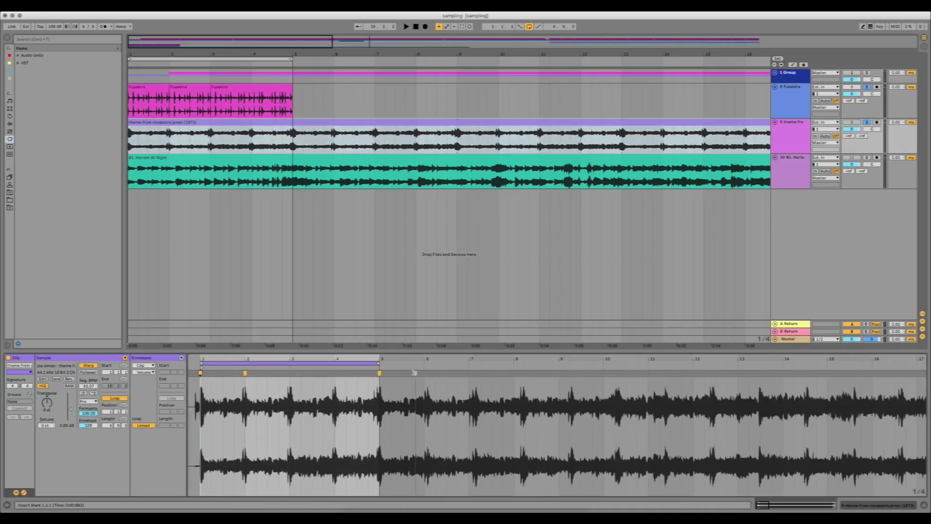
left_click_drag(570, 374, 559, 374)
left_click_drag(378, 363, 558, 363)
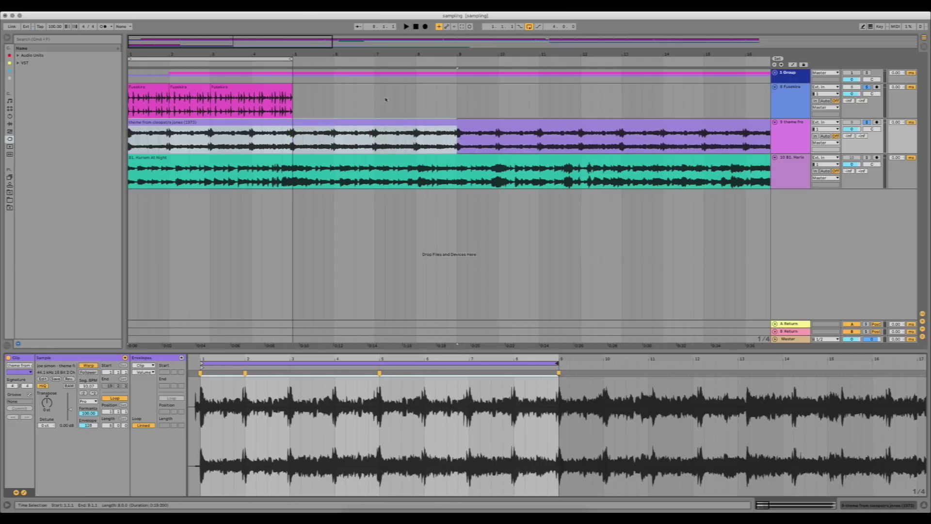
Step: Duplicate the three drum break clips from bar 5, loop the arrangement across all six, and play it back
left_click(270, 88)
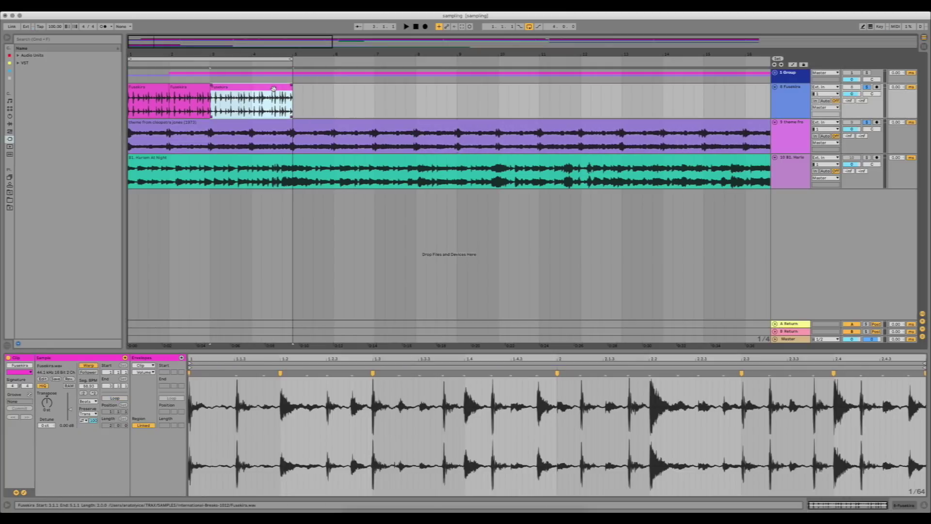
left_click(146, 88, "shift")
key("super+d")
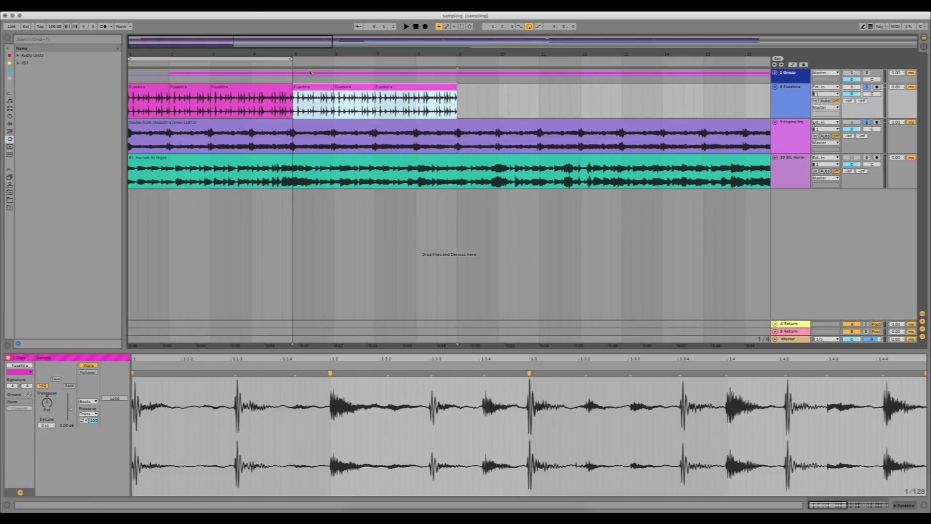
left_click(135, 90, "shift")
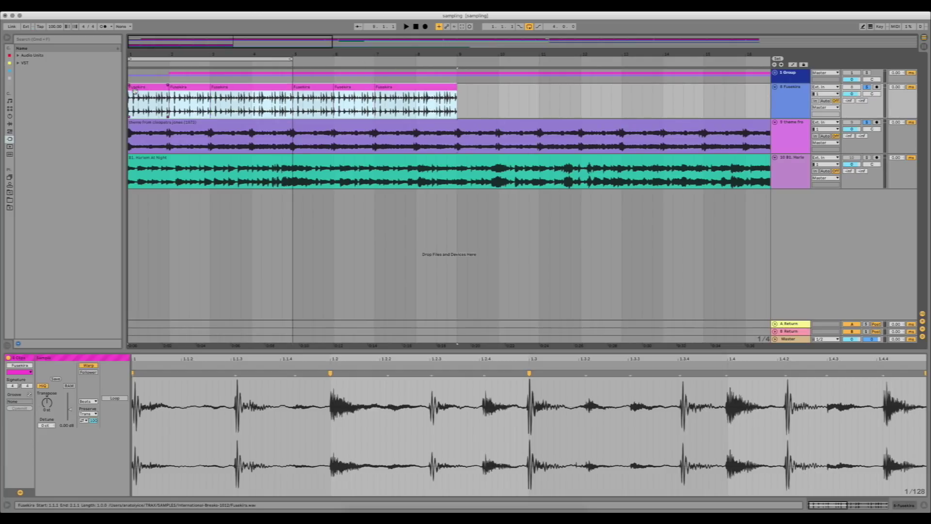
key("super+l")
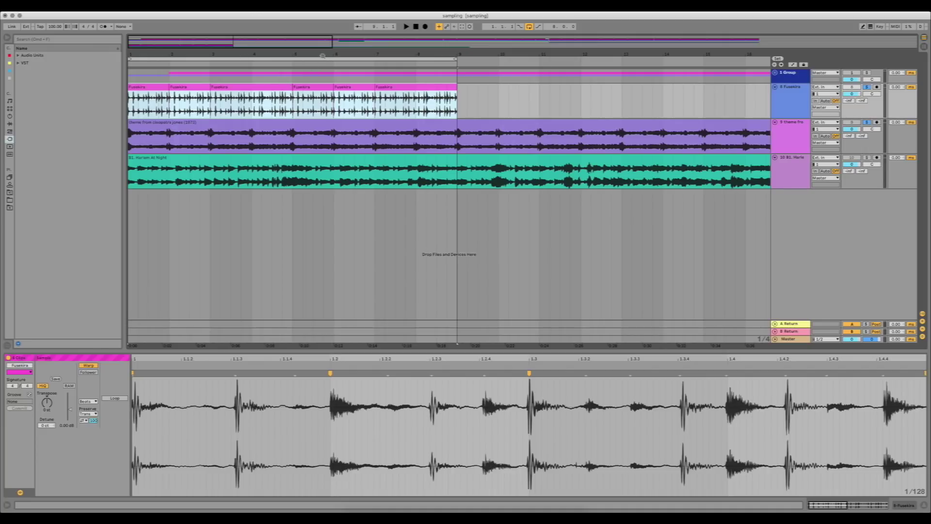
left_click_drag(322, 55, 322, 46)
key("space")
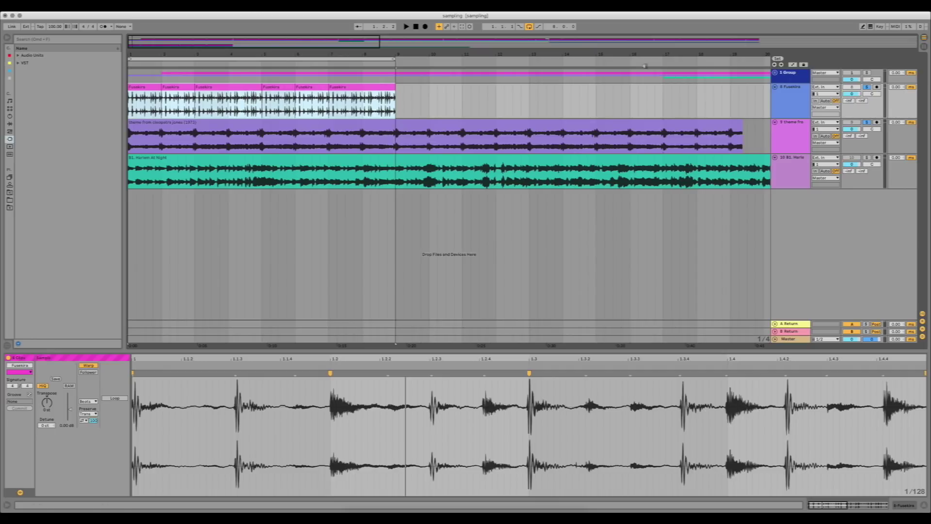
Step: Extend the end of the "theme from cleopatra jones" clip in the arrangement slightly past its current end
left_click(742, 125)
mouse_move(742, 125)
left_mouse_down()
mouse_move(770, 125)
mouse_move(740, 125)
left_mouse_up()
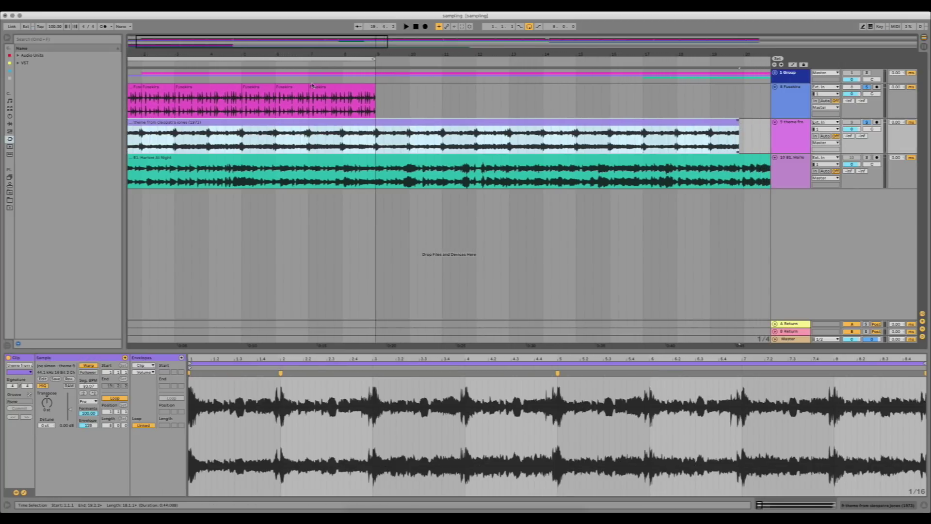
scroll(146, 91, "left", 2)
Step: Duplicate all six drum break clips from bar 9 and extend the arrangement loop to 16 bars, ending at bar 17
left_click(146, 91)
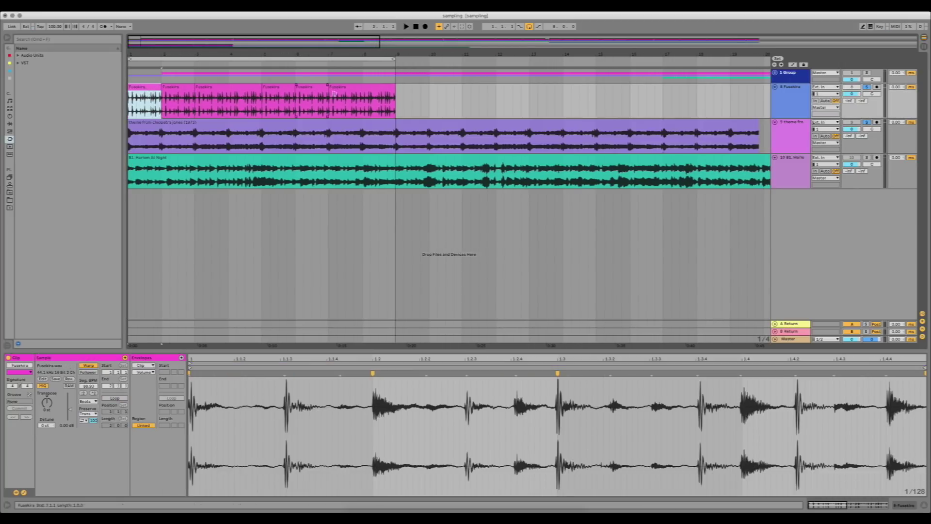
left_click(370, 92, "shift")
key("super+d")
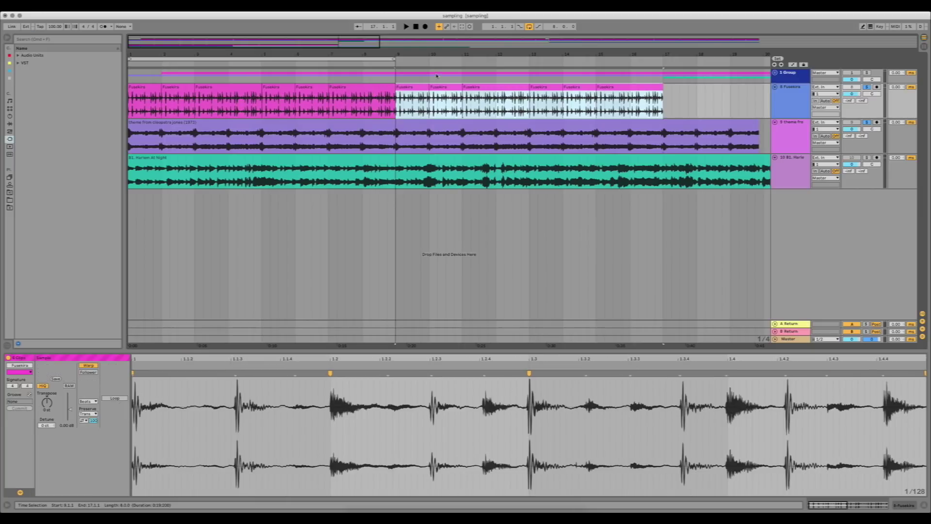
left_click_drag(130, 78, 660, 79)
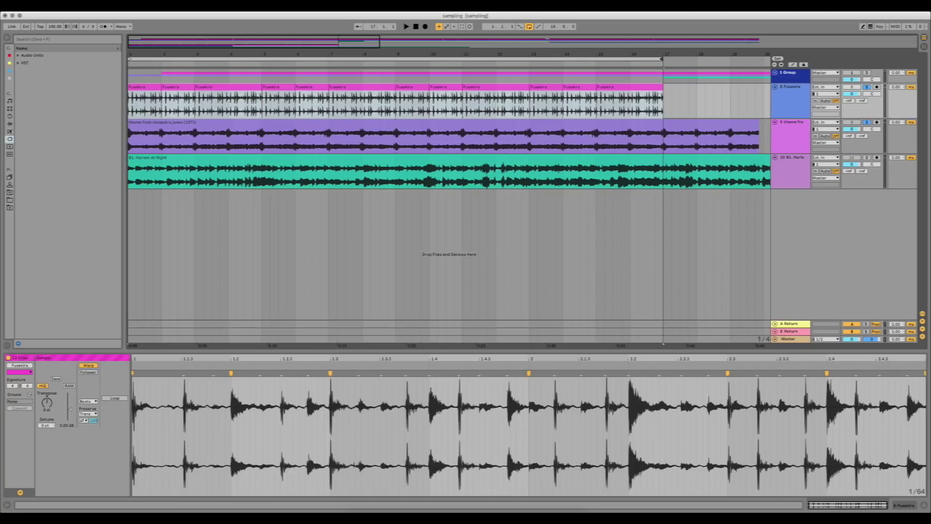
Step: Add an Auto Filter to the "theme from cleopatra jones" track, set its low-pass frequency to 148 Hz and resonance to 40%, and play the result
left_click(9, 124)
left_click(31, 65)
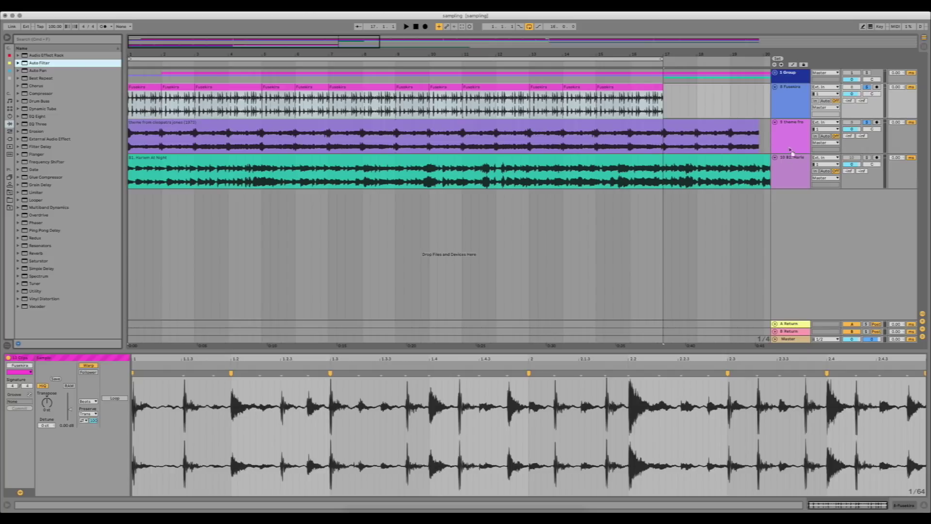
left_click_drag(788, 138, 789, 138)
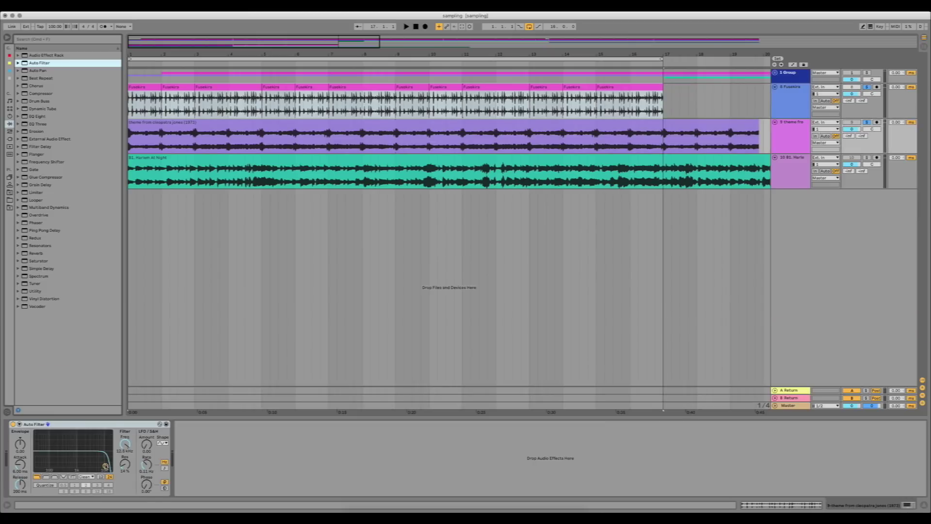
left_click_drag(105, 466, 64, 462)
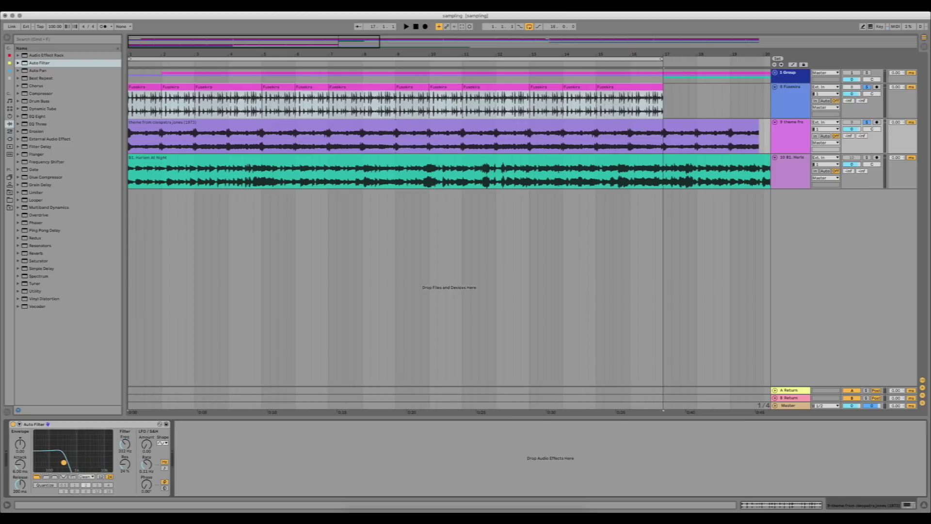
key("space")
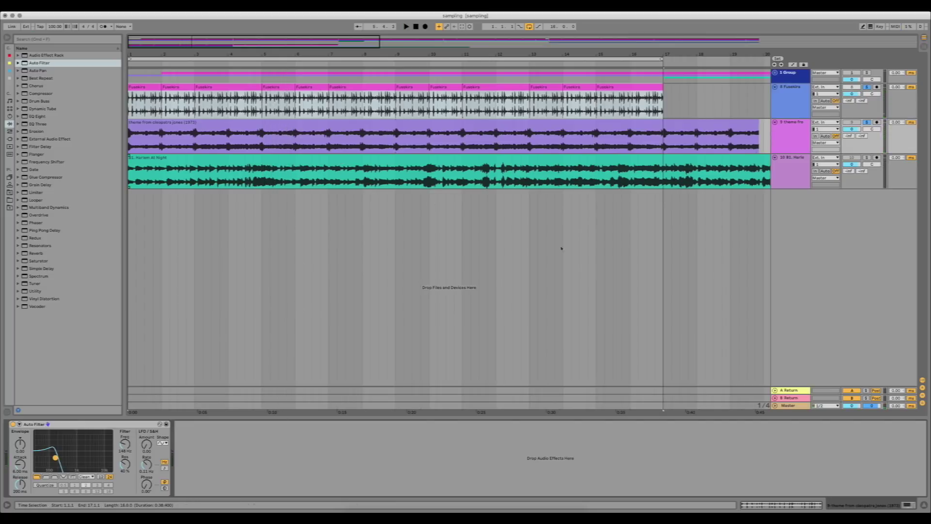
key("space")
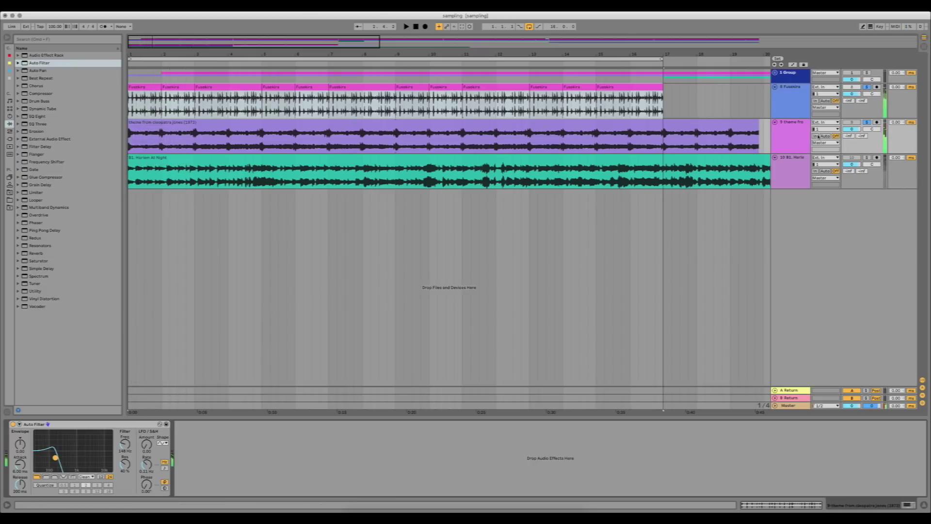
Step: Unsolo the drum break and "theme from cleopatra jones" tracks, and activate the "theme from cleopatra jones" track
left_click(867, 123)
left_click(867, 87)
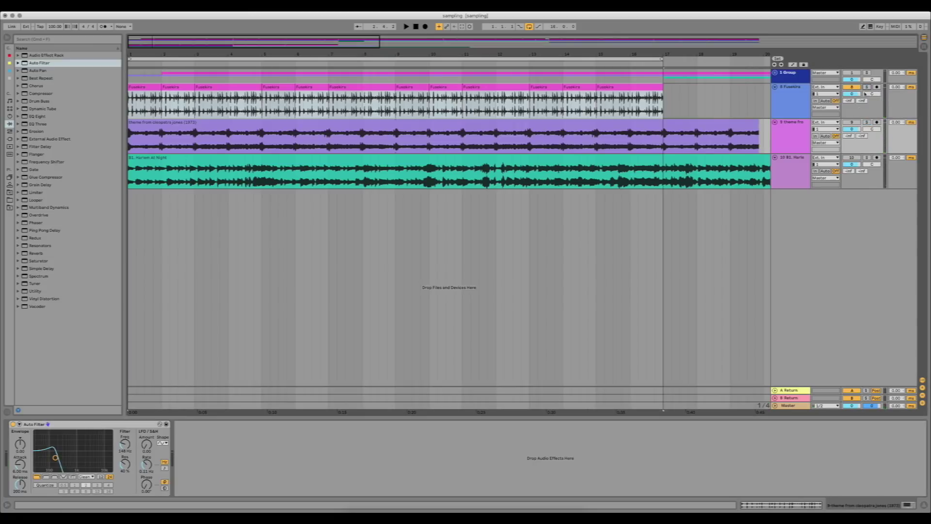
left_click(853, 124)
Step: Place the insert marker at bar 5 of the "theme from cleopatra jones" clip and show the automation of the arrangement tracks
left_click(627, 151)
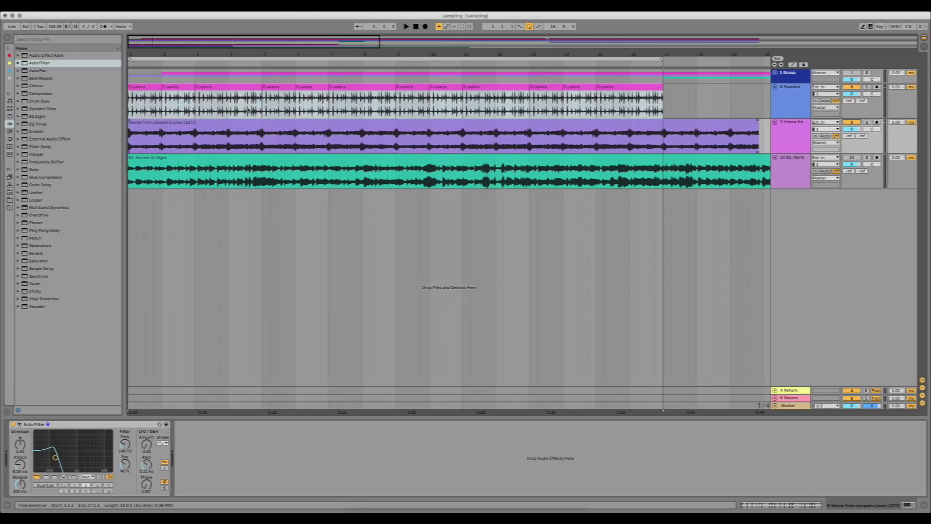
left_click(261, 144)
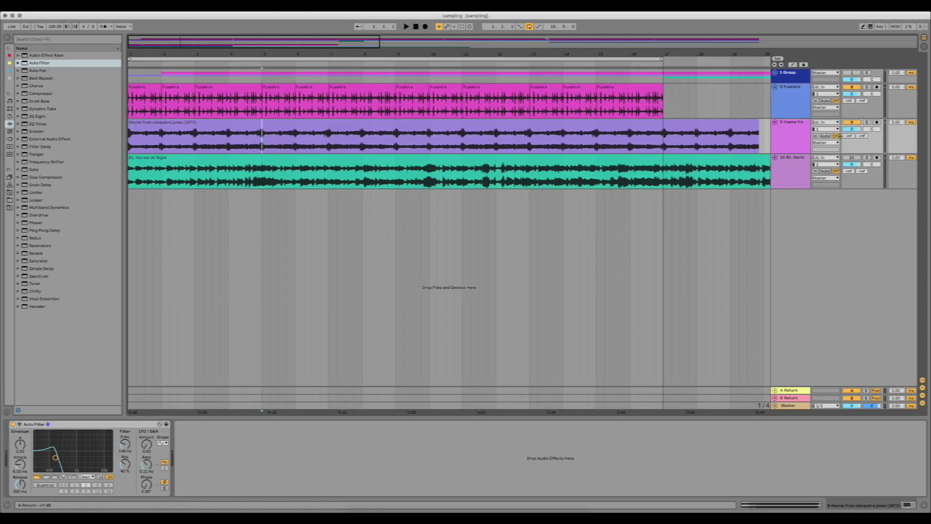
left_click(793, 65)
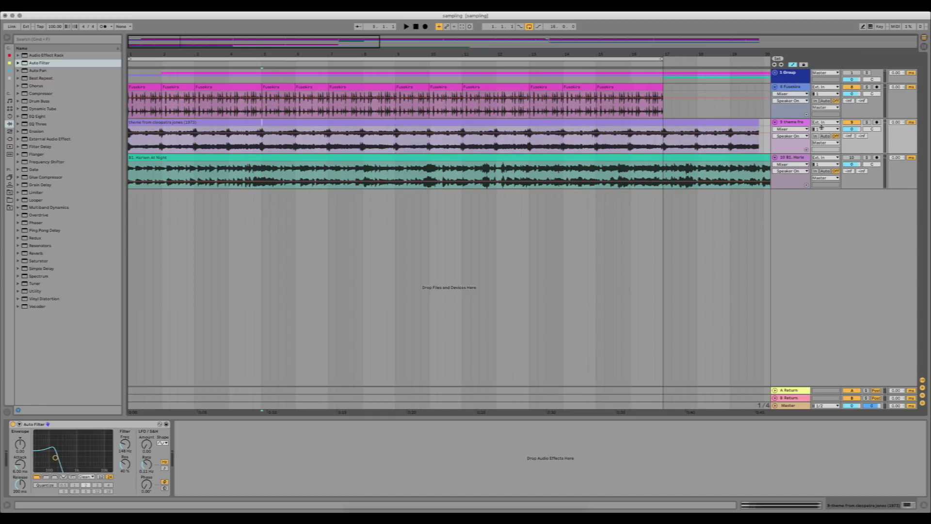
Step: Automate the Auto Filter's Device On on the "theme from cleopatra jones" track, off until bar 5 and on from there, and play it
left_click(806, 131)
left_click(790, 143)
left_click(262, 134)
left_click_drag(256, 133, 262, 147)
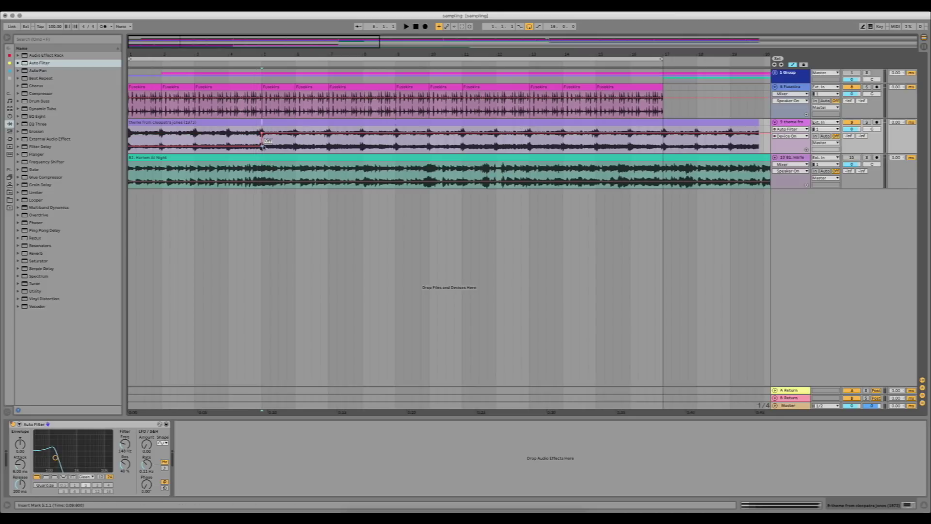
left_click(188, 65)
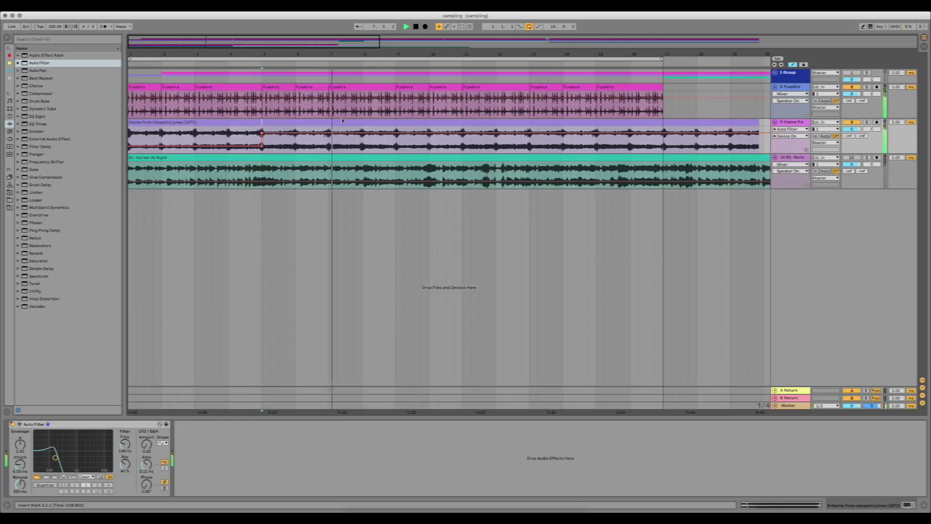
Step: Automate the "theme from cleopatra jones" Auto Filter to switch off again, with the breakpoint aligned exactly to bar 9
left_click(396, 133)
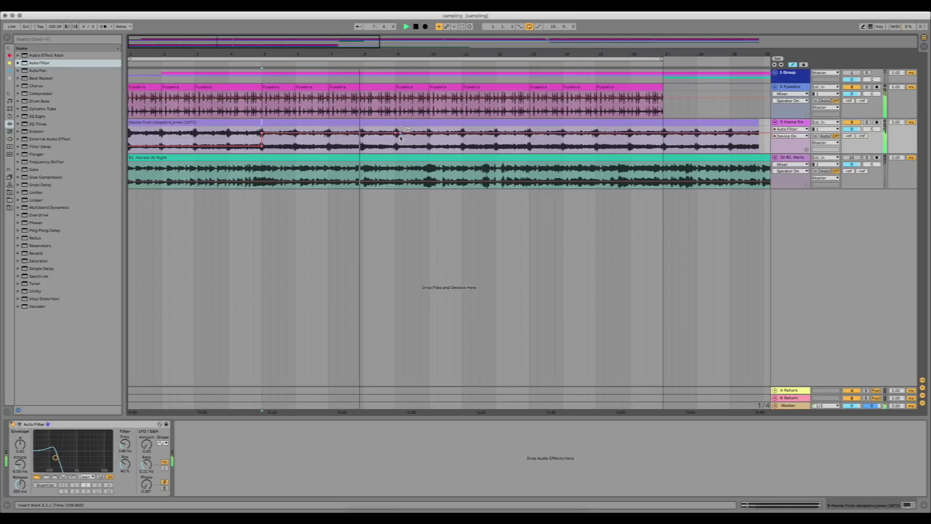
left_click_drag(401, 133, 401, 146)
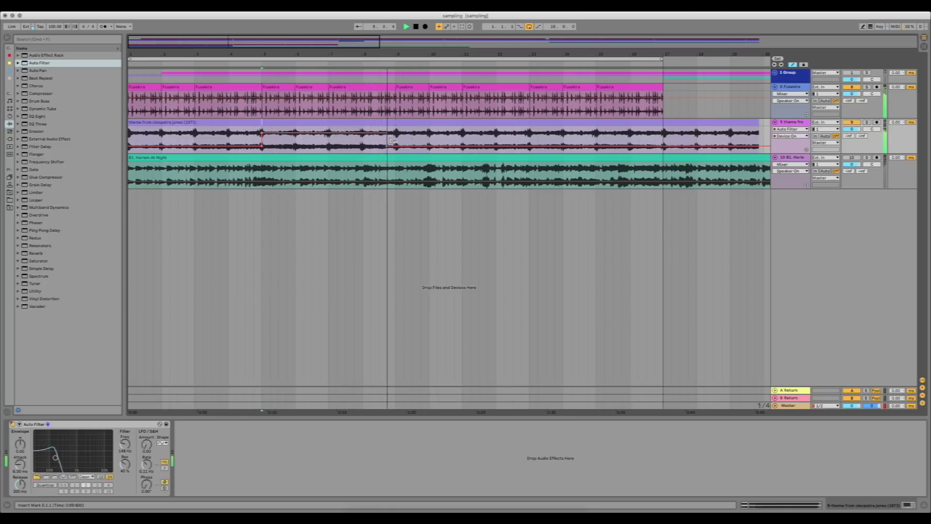
key("space")
scroll(395, 147, "up", 5)
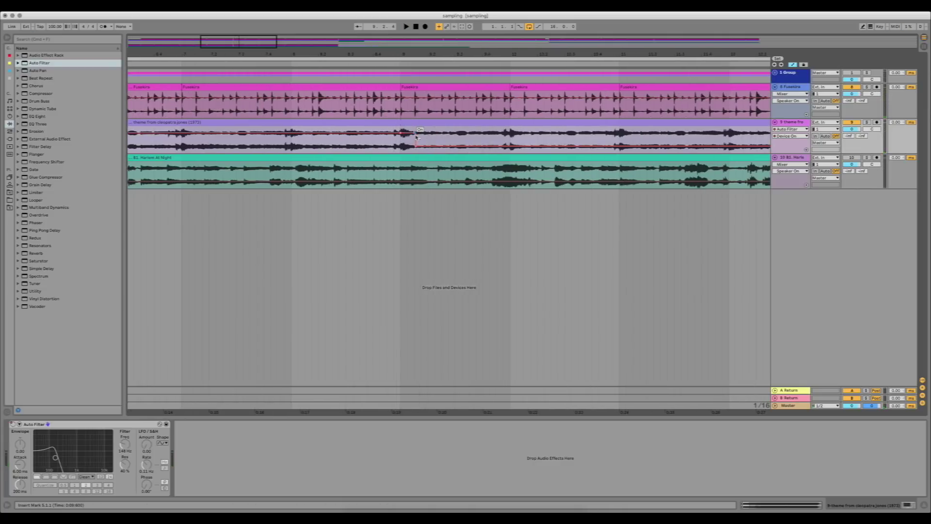
mouse_move(416, 137)
left_mouse_down()
mouse_move(402, 136)
mouse_move(401, 147)
left_mouse_up()
left_click_drag(407, 54, 215, 54)
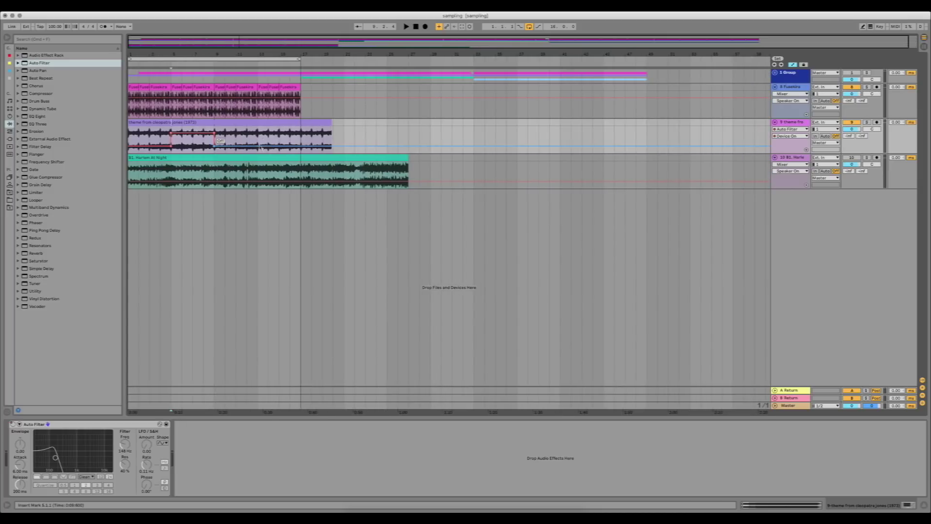
Step: Automate the same Auto Filter on from bar 13 to bar 17, and return the insert marker to bar 1
left_click_drag(258, 147, 305, 145)
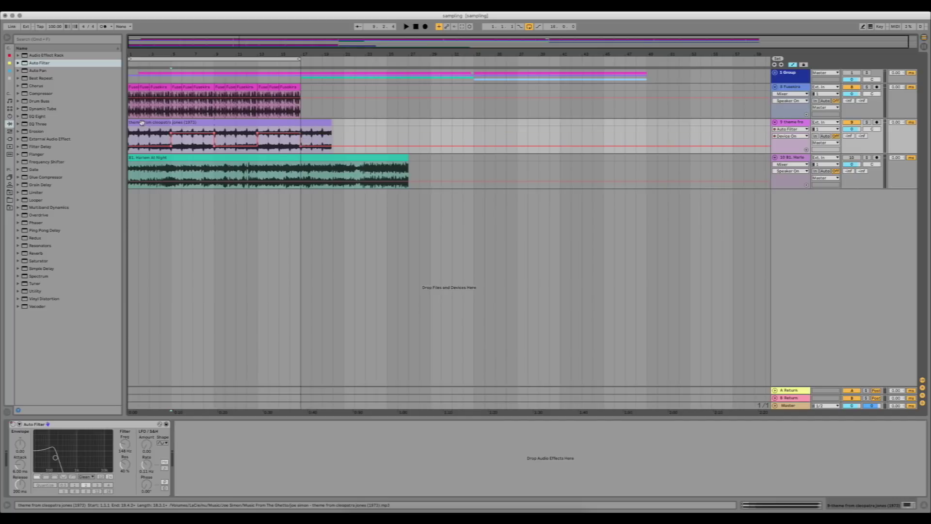
left_click(190, 145)
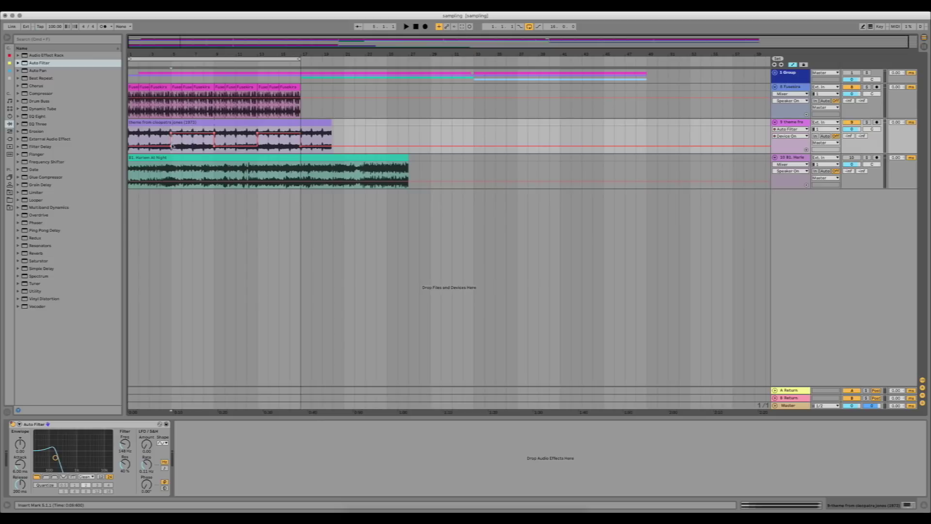
left_click(131, 142)
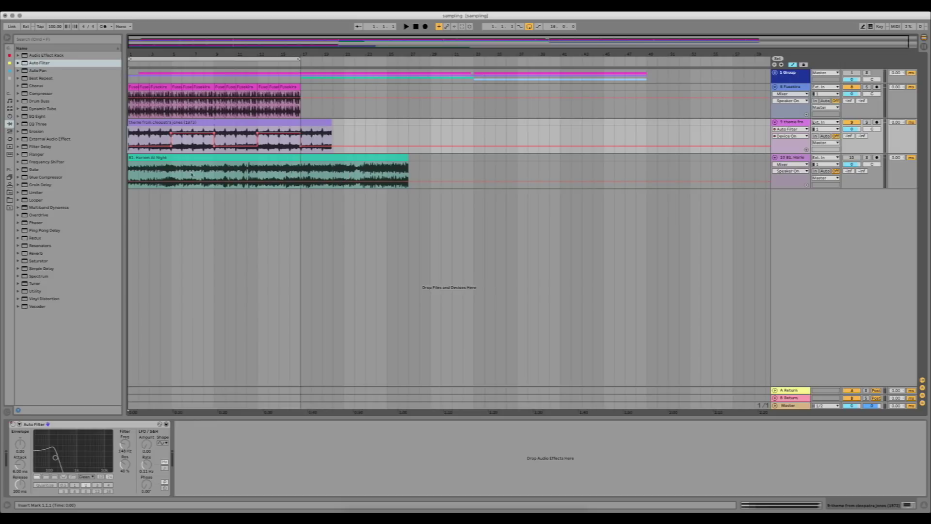
Step: Activate and solo the "B1. Harlem At Night" track and listen to its opening bars
left_click(150, 158)
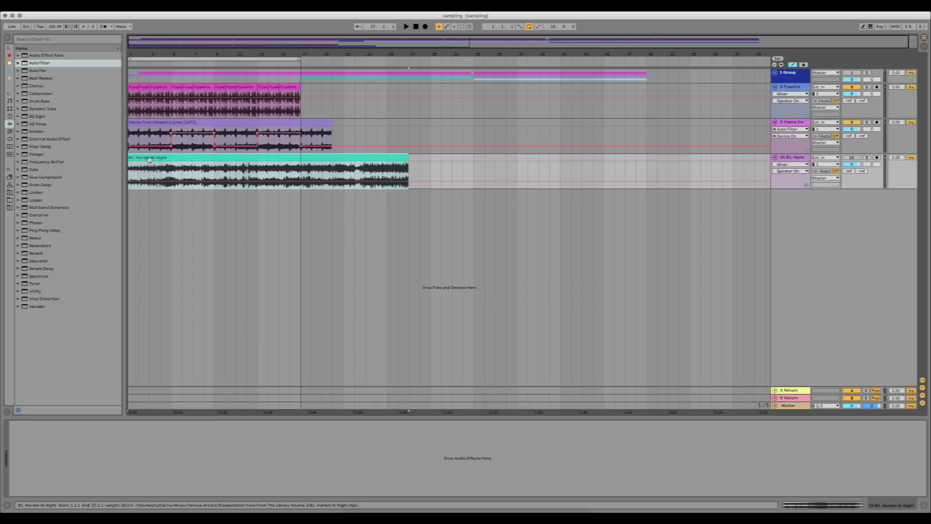
left_click(855, 158)
left_click(866, 158)
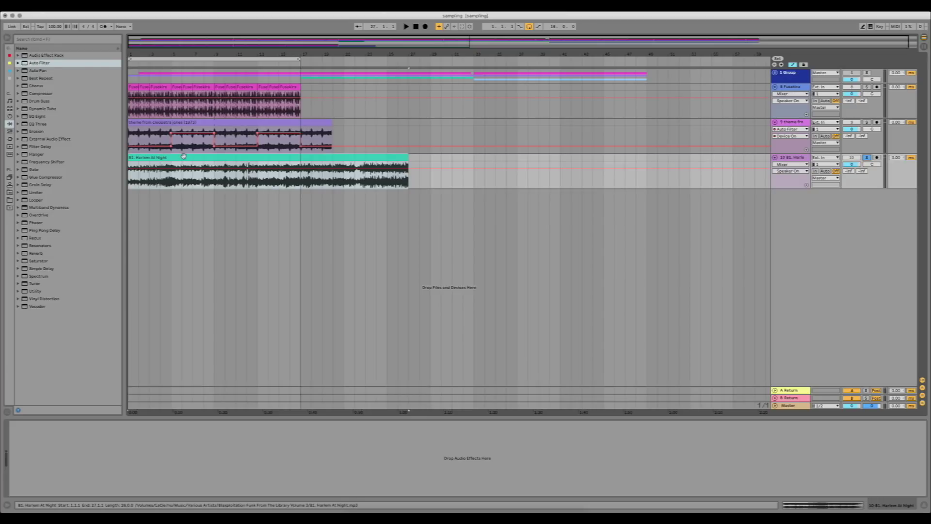
key("space")
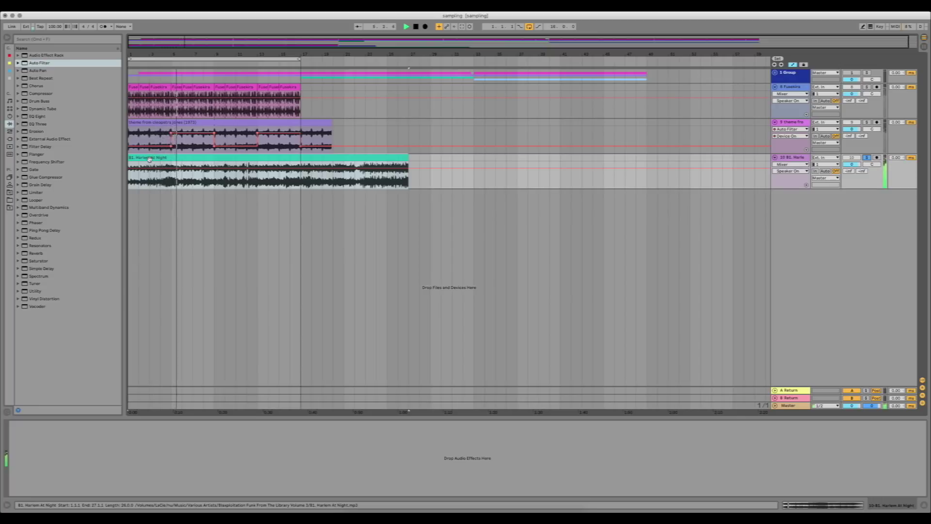
key("space")
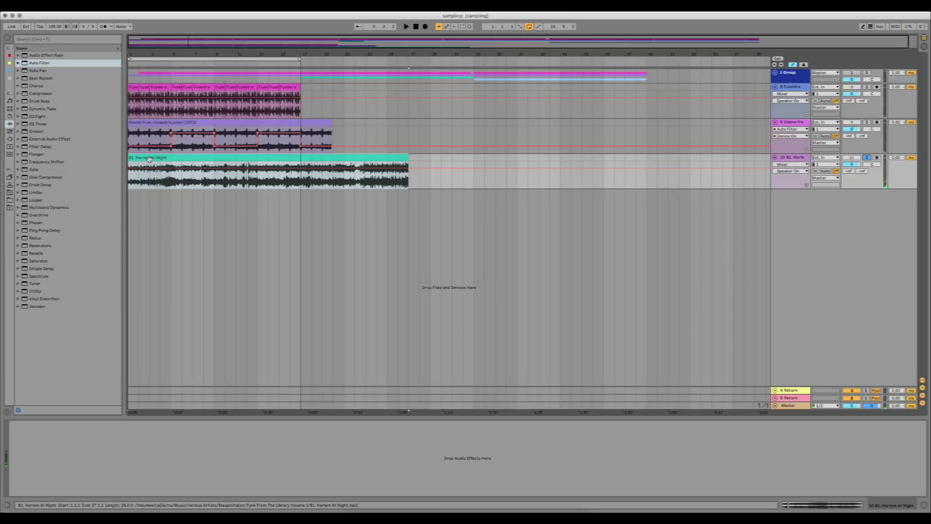
Step: Move the "B1. Harlem At Night" clip to start at bar 5 and turn on Warp, keeping its current timing
left_click_drag(149, 159, 190, 160)
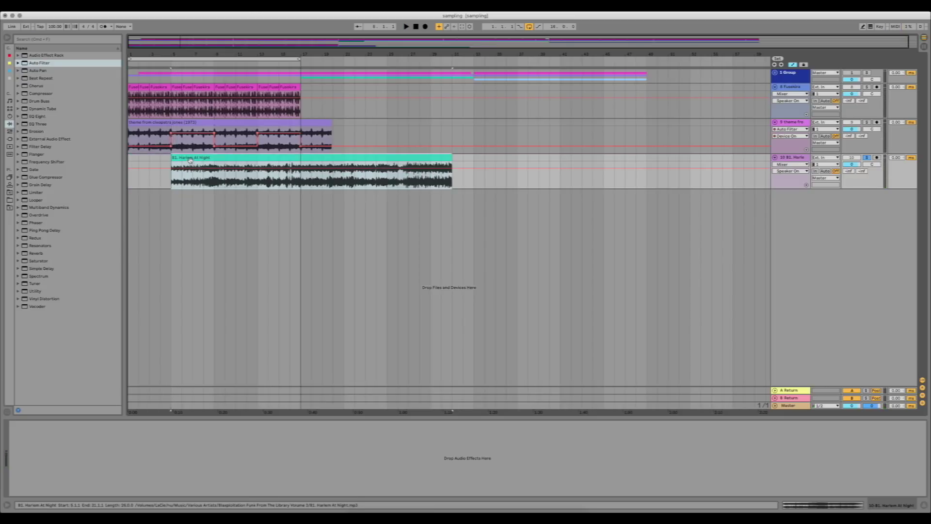
double_click(189, 159)
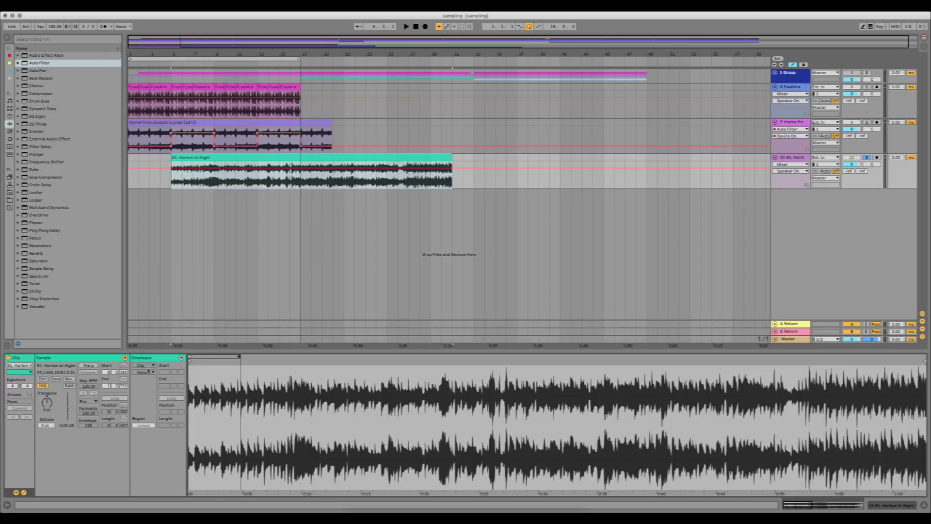
left_click(85, 366)
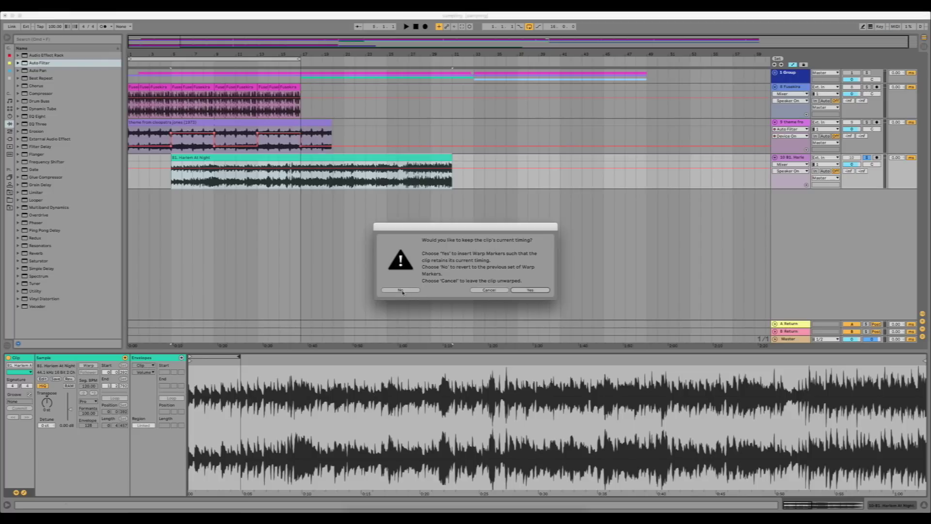
left_click(530, 290)
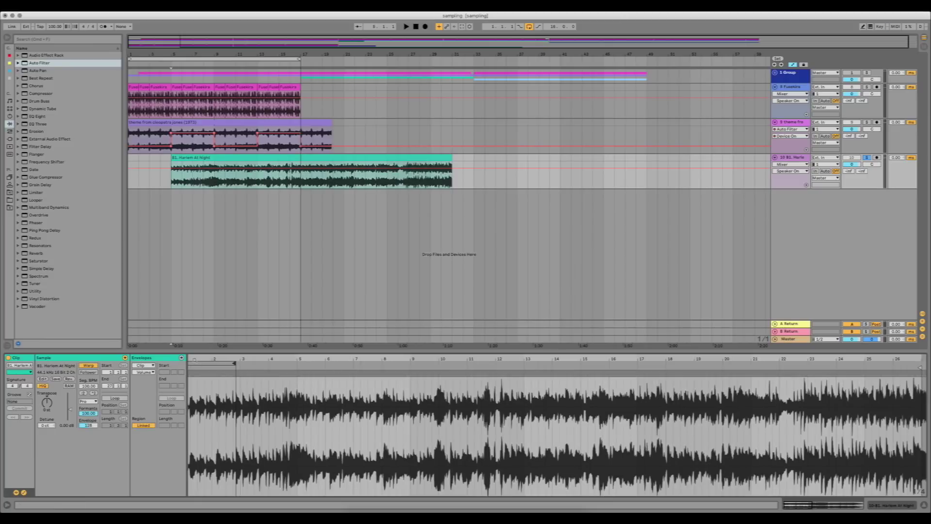
Step: Play the "Harlem At Night" clip and set the end of its opening two-bar phrase to bar 3 in the sample
left_click_drag(195, 359, 214, 376)
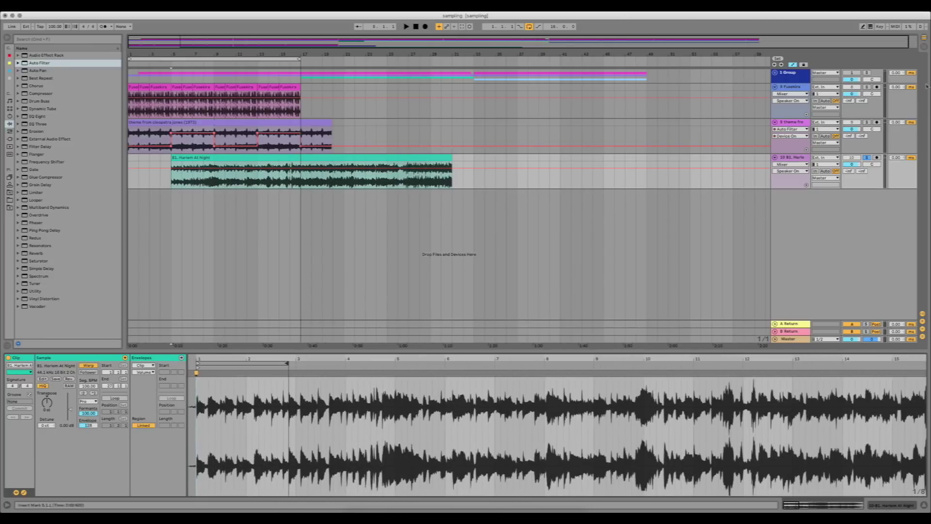
key("space")
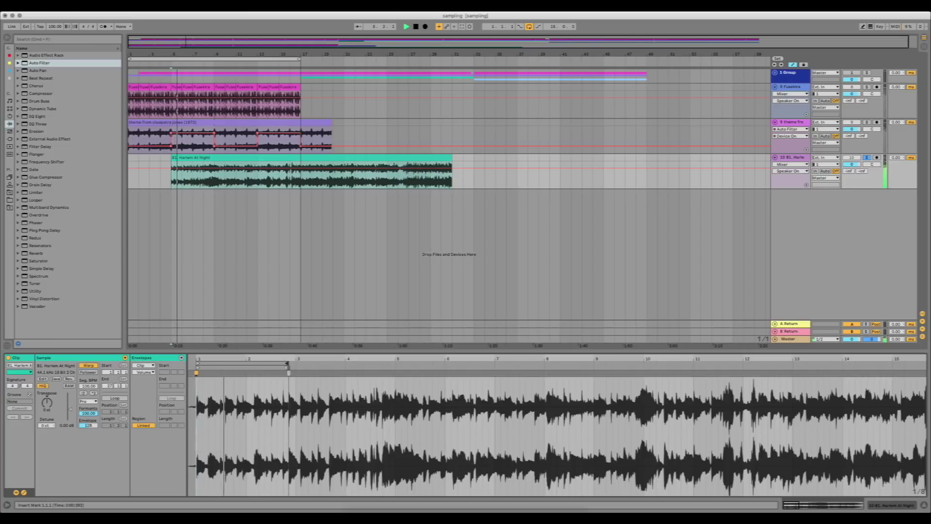
left_click_drag(288, 363, 294, 364)
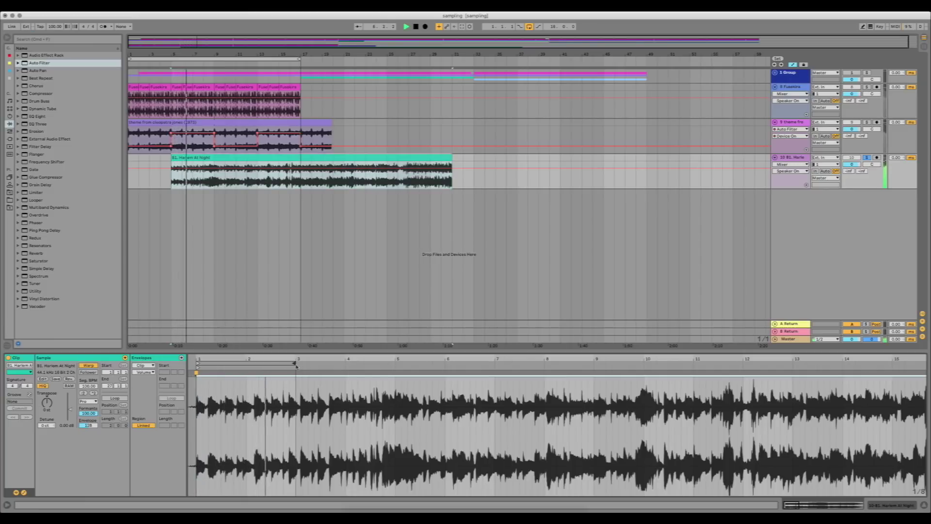
key("space")
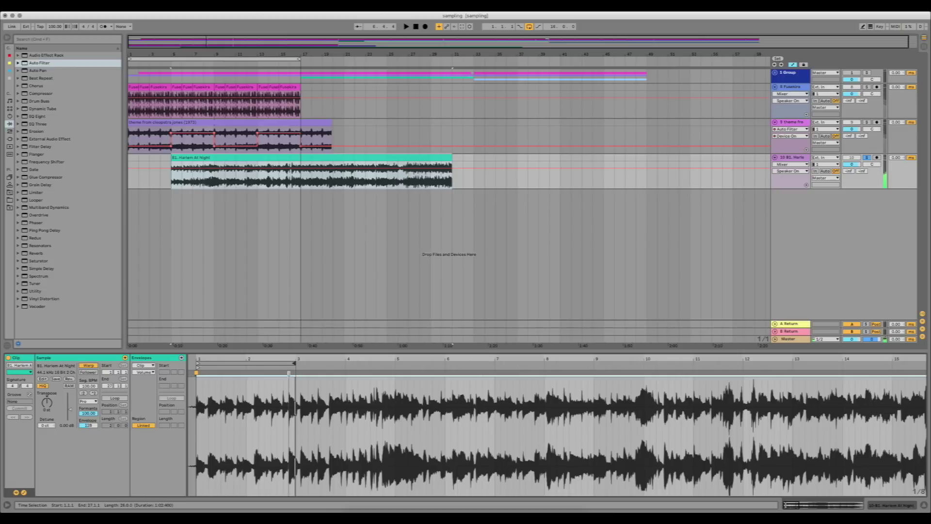
Step: Warp the beat just before bar 3 of the "Harlem At Night" sample onto bar 3, and loop its first two bars
double_click(289, 372)
left_click_drag(289, 372, 295, 372)
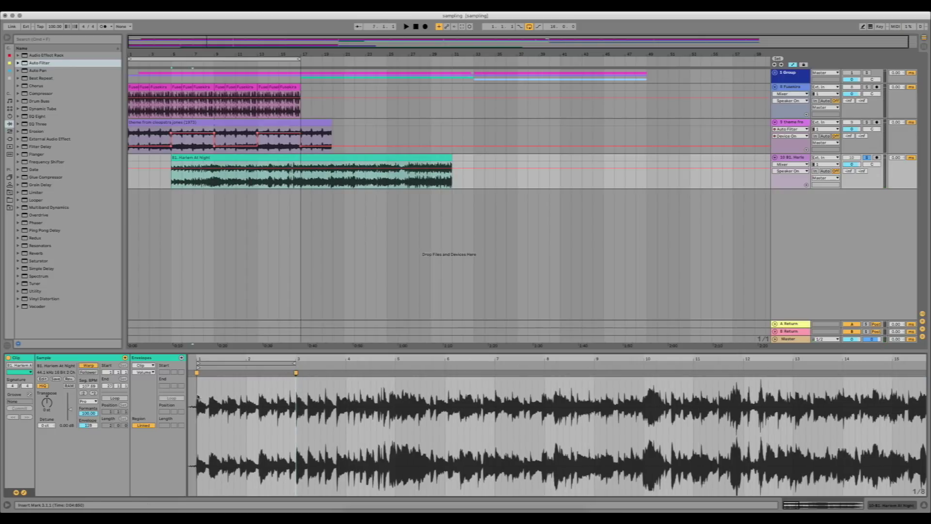
left_click(197, 396, "shift")
key("super+l")
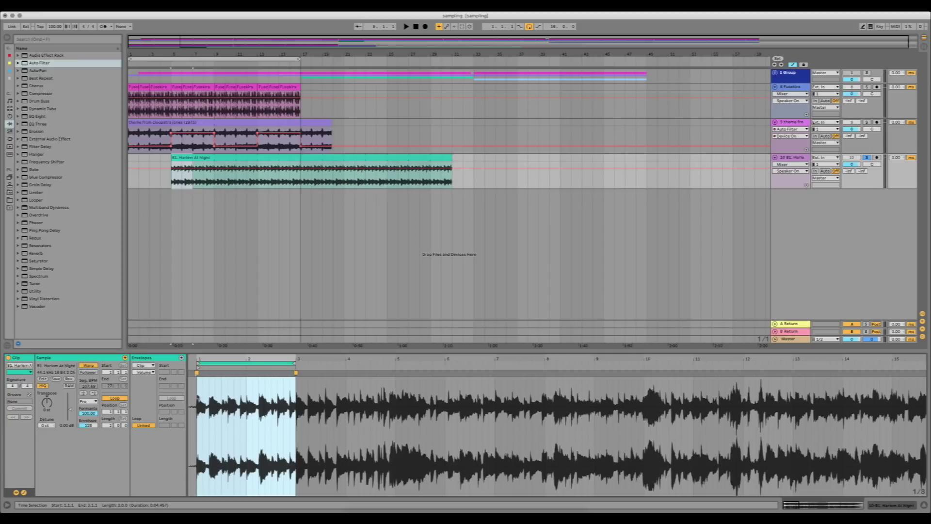
Step: Add an Auto Filter to the "Harlem At Night" track, make it high-pass at about 380 Hz with 22% resonance, and play all three tracks
left_click(232, 161)
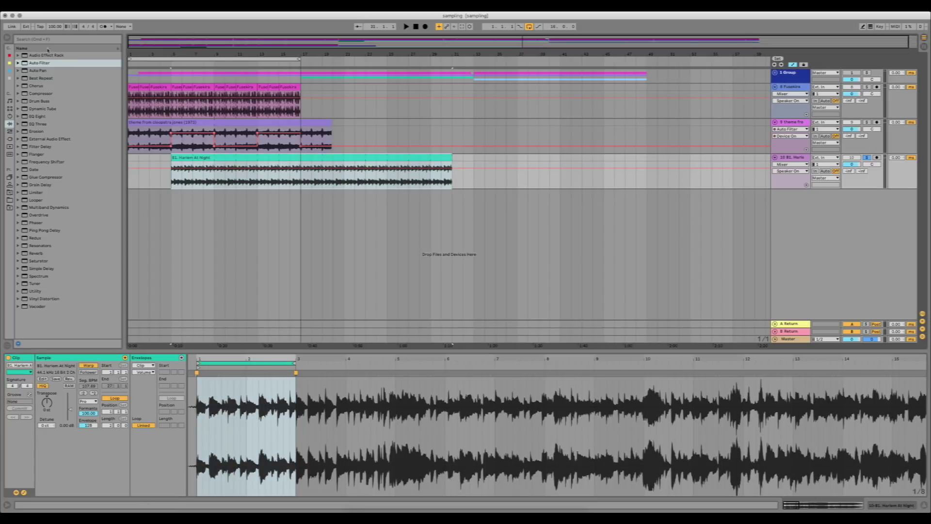
left_click_drag(43, 63, 608, 147)
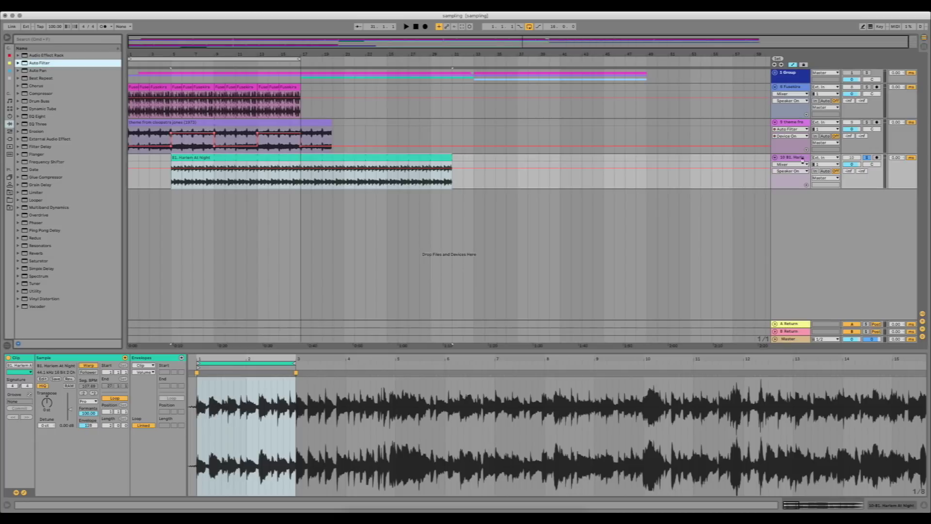
left_click_drag(802, 160, 802, 161)
left_click(46, 477)
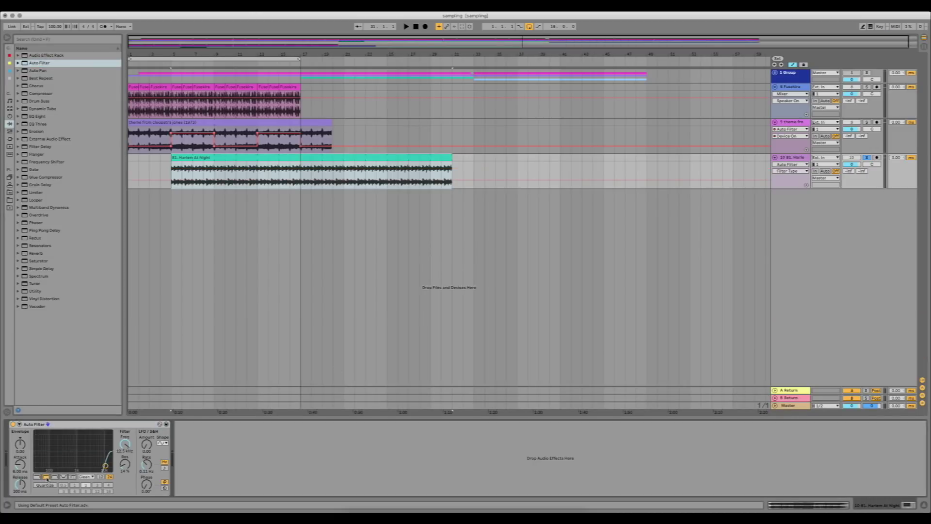
left_click_drag(106, 466, 65, 463)
key("space")
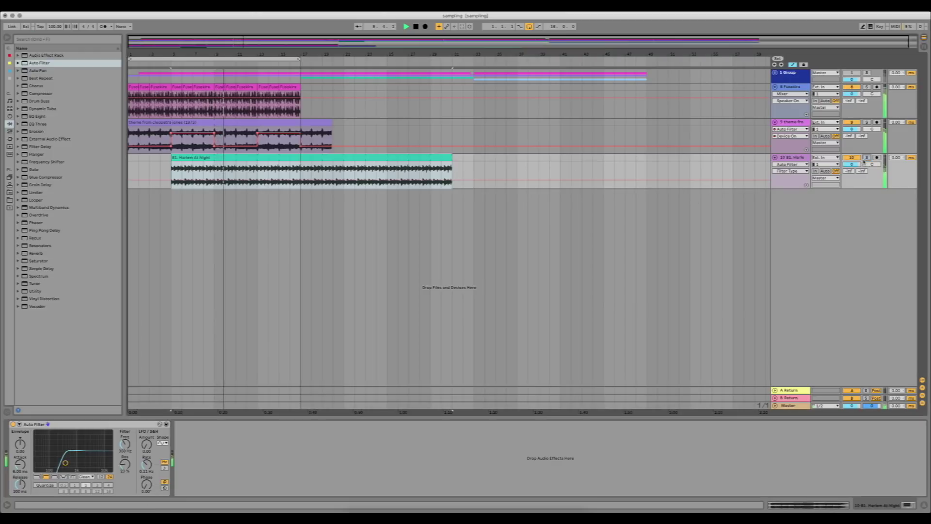
key("space")
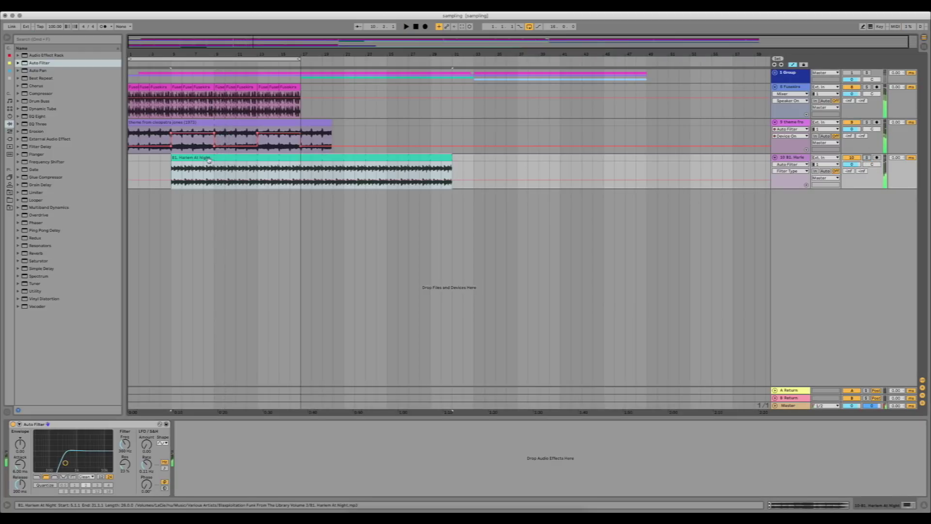
Step: Delete the section of the "Harlem At Night" clip between bar 9 and bar 13
left_click(214, 176)
left_click_drag(214, 175, 257, 173)
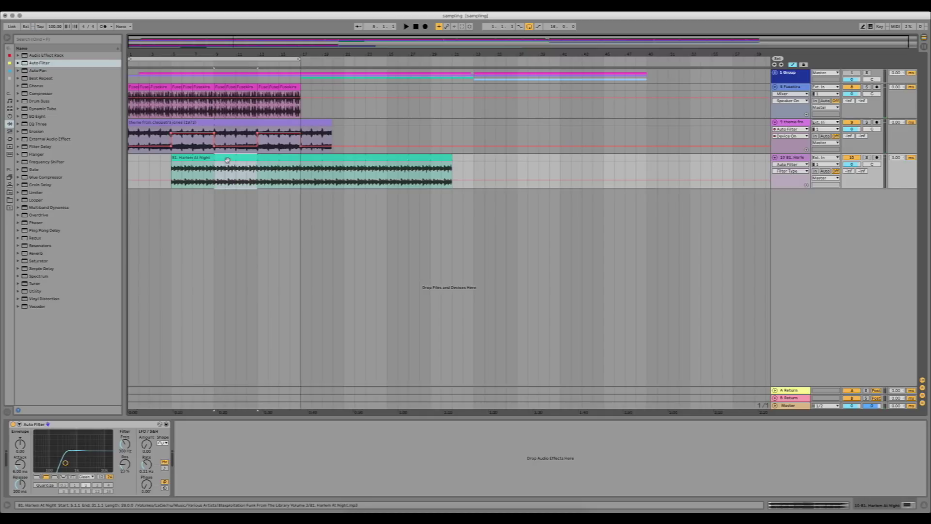
left_click_drag(171, 54, 170, 97)
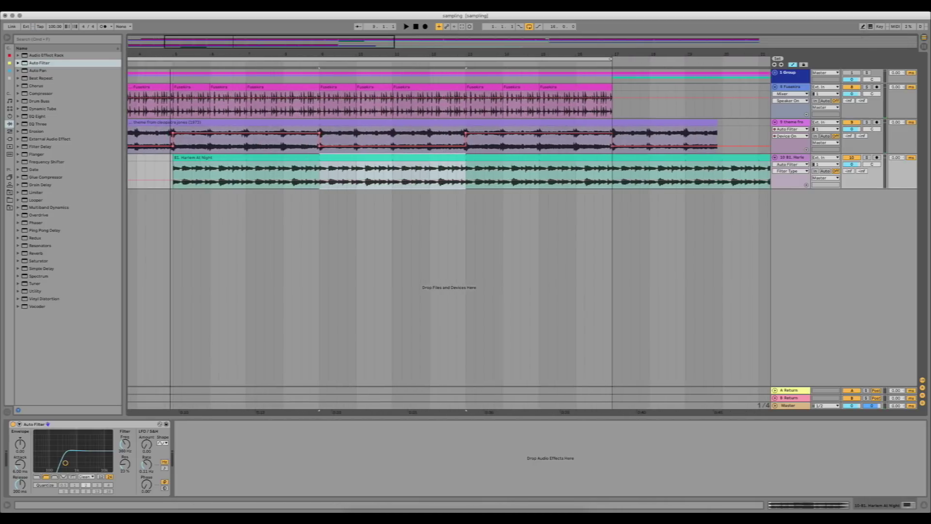
key("Delete")
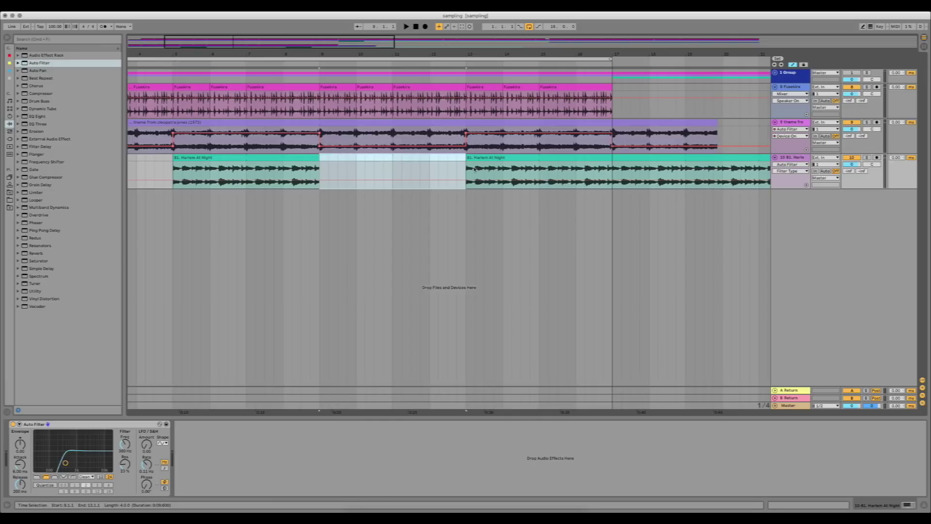
Step: Shorten the second "Harlem At Night" clip to end at bar 17 and play the arrangement
left_click(485, 159)
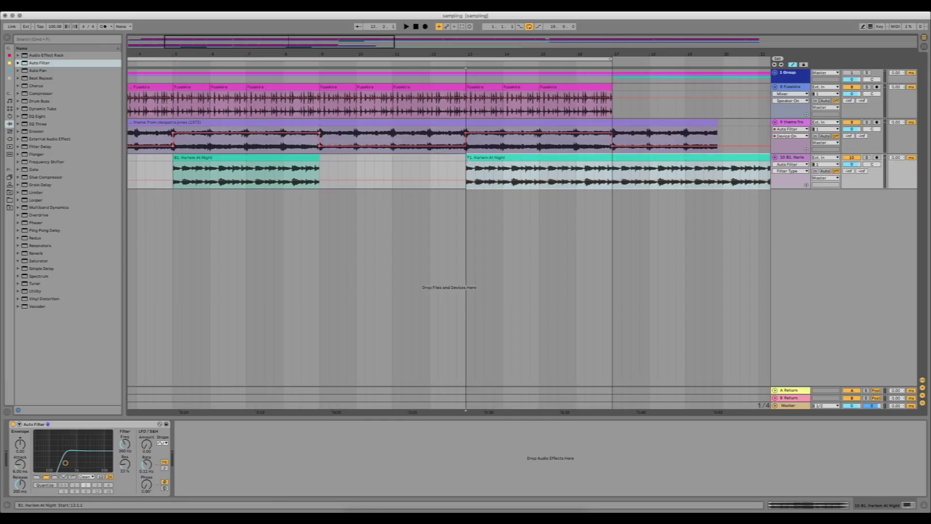
left_click_drag(466, 54, 364, 54)
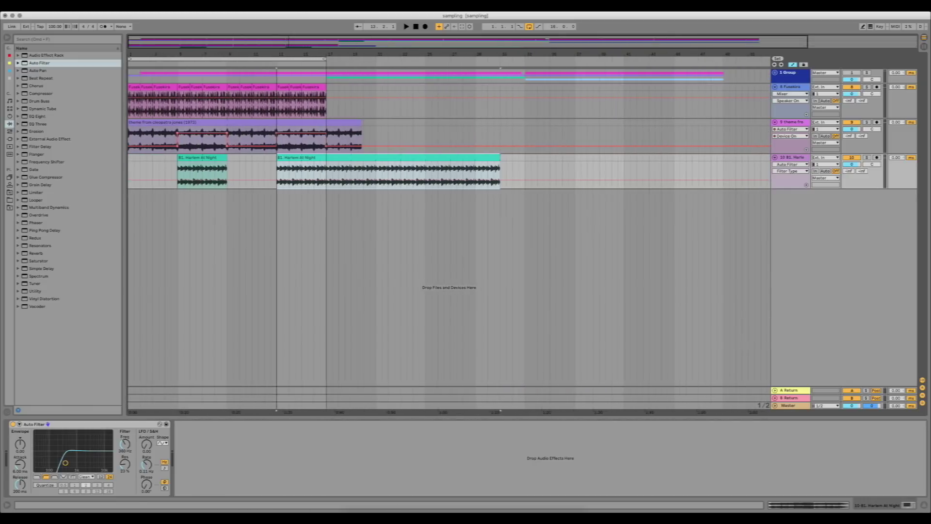
left_click_drag(498, 160, 327, 164)
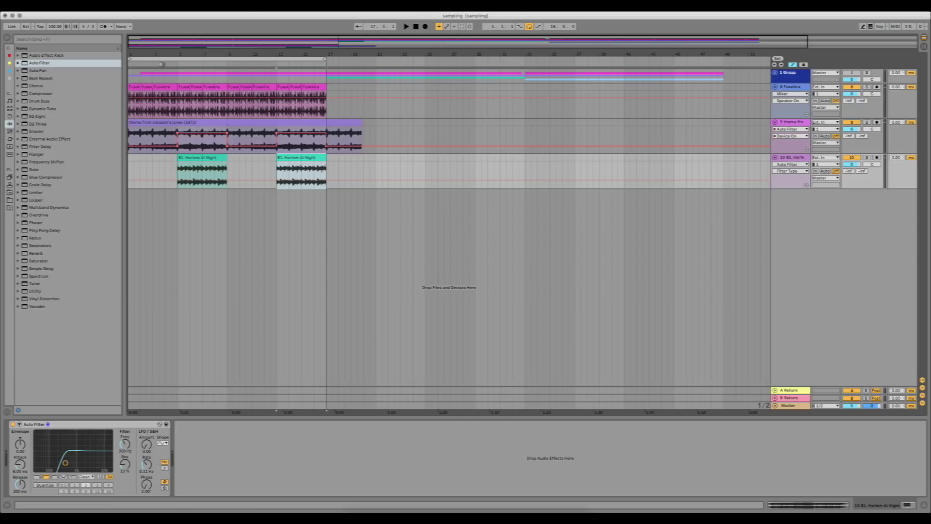
left_click(163, 63)
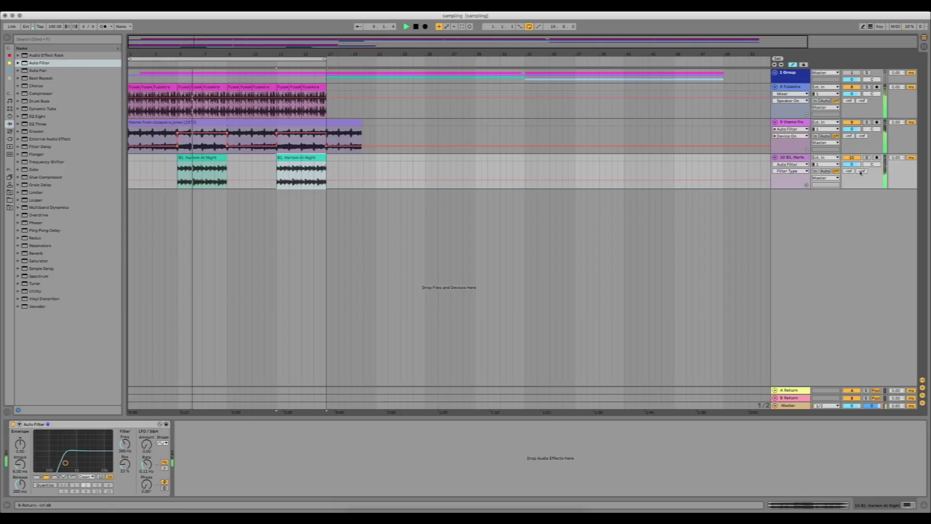
Step: Shorten the "theme from cleopatra jones" clip to end at bar 17, level with the other clips
left_click(789, 127)
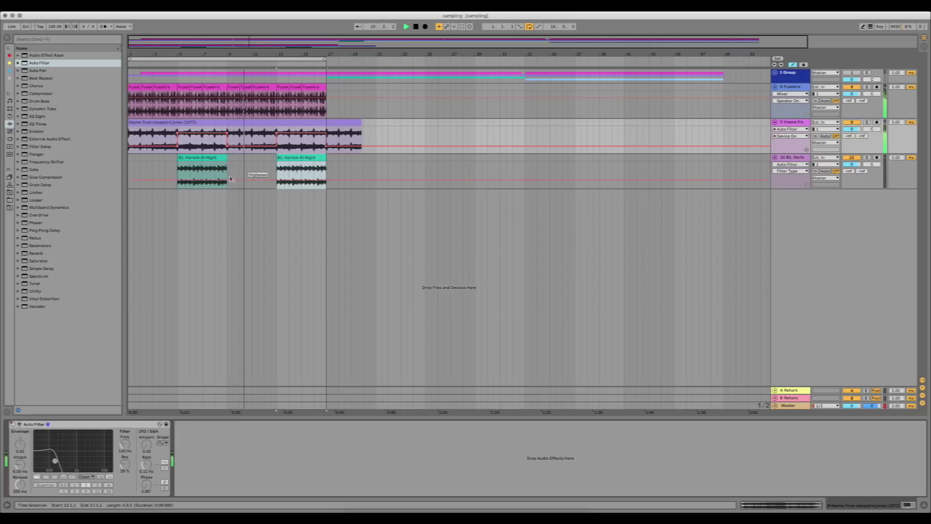
left_click(290, 159)
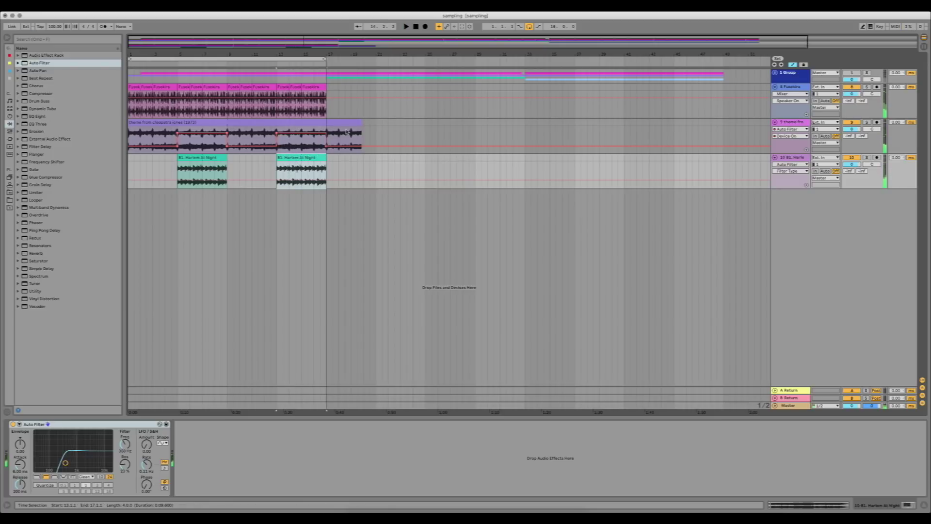
left_click_drag(360, 123, 326, 124)
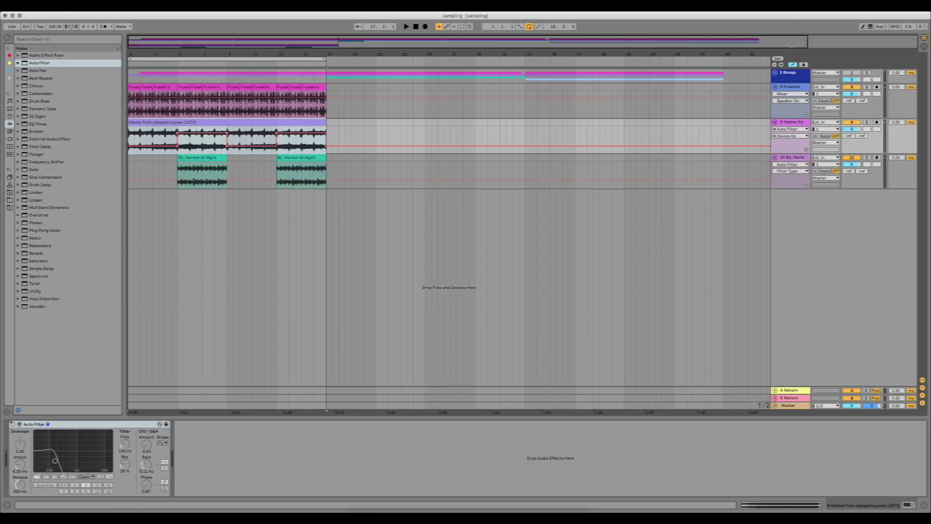
Step: Unfold the group track and delete tracks 8, 9 and 10 below it
left_click(778, 78)
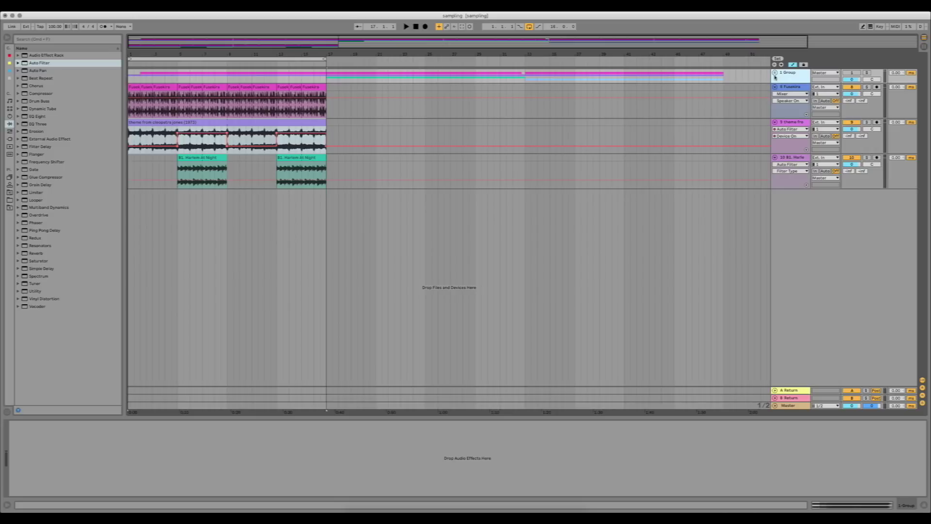
left_click(774, 73)
scroll(801, 255, "down", 2)
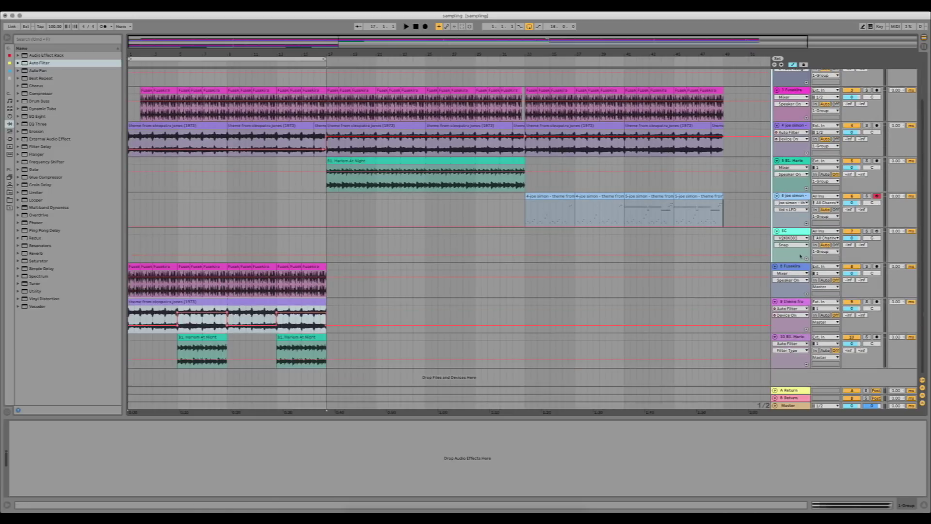
left_click(795, 266)
left_click(793, 341)
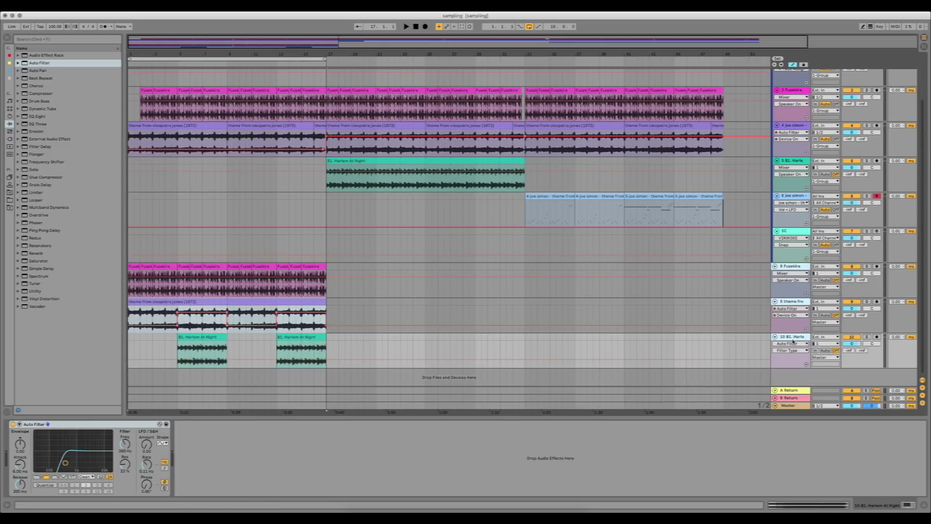
key("Delete")
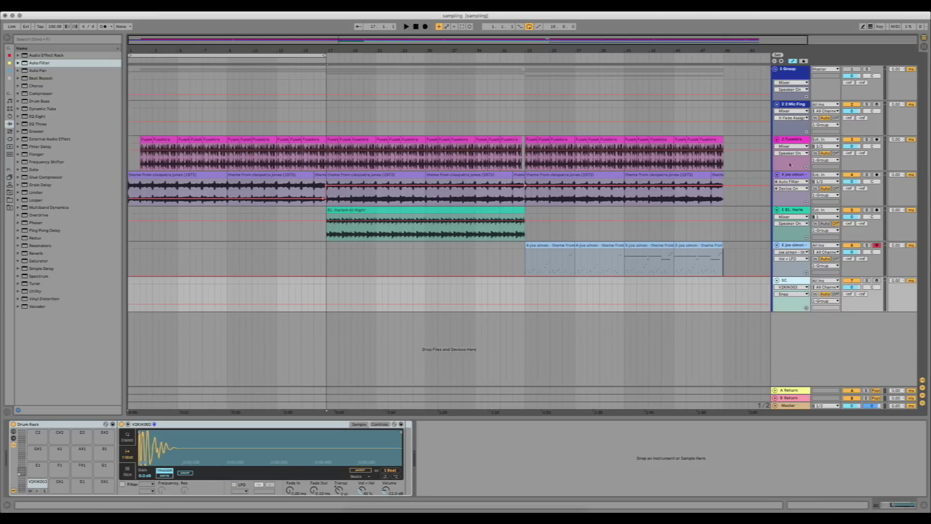
Step: Inspect the theme and "Harlem At Night" clips starting at bar 17 in the group, and play the arrangement from there
left_click(799, 176)
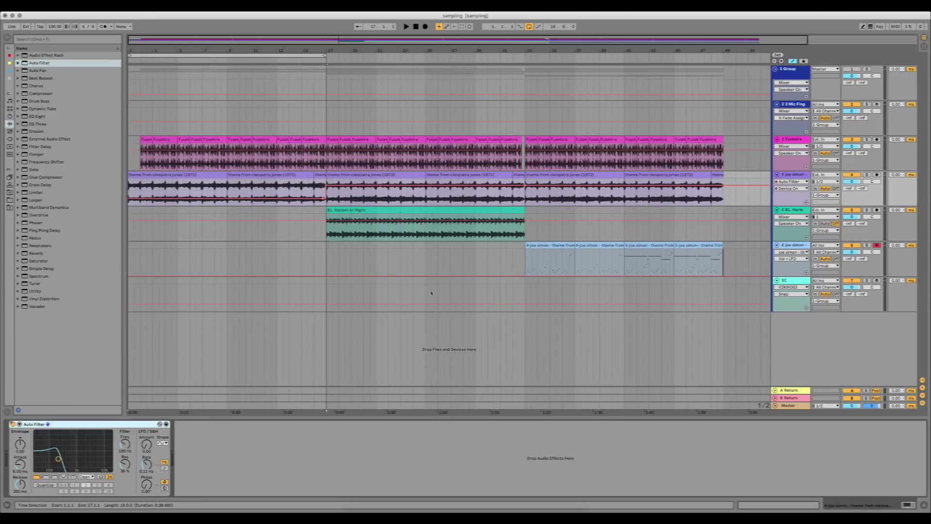
double_click(350, 184)
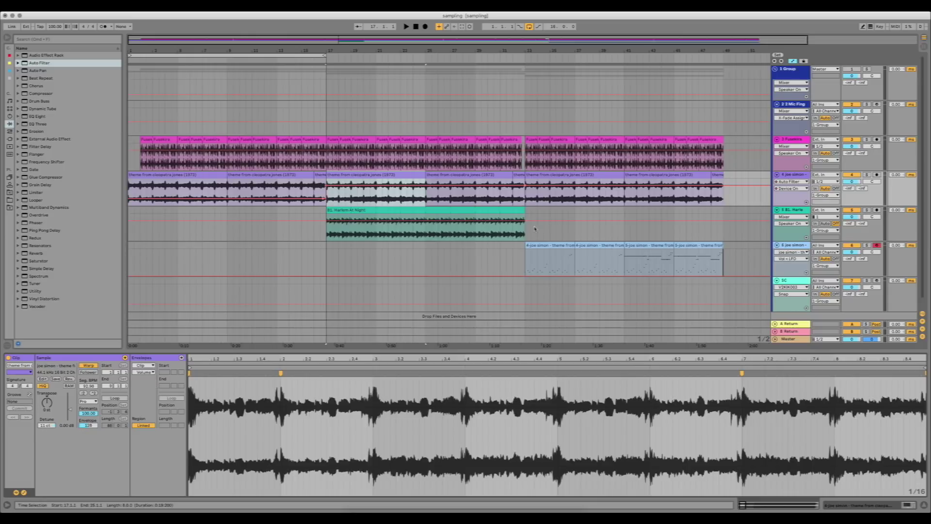
left_click(427, 212)
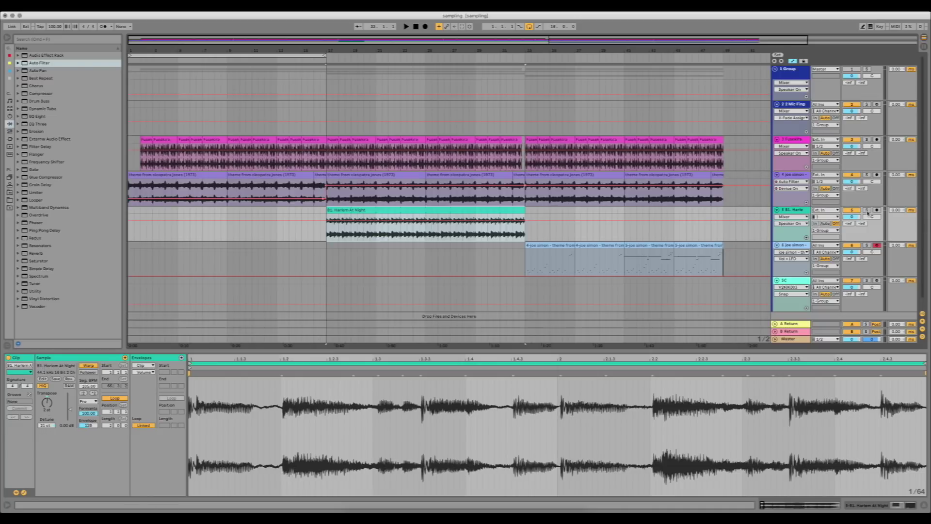
left_click(361, 185)
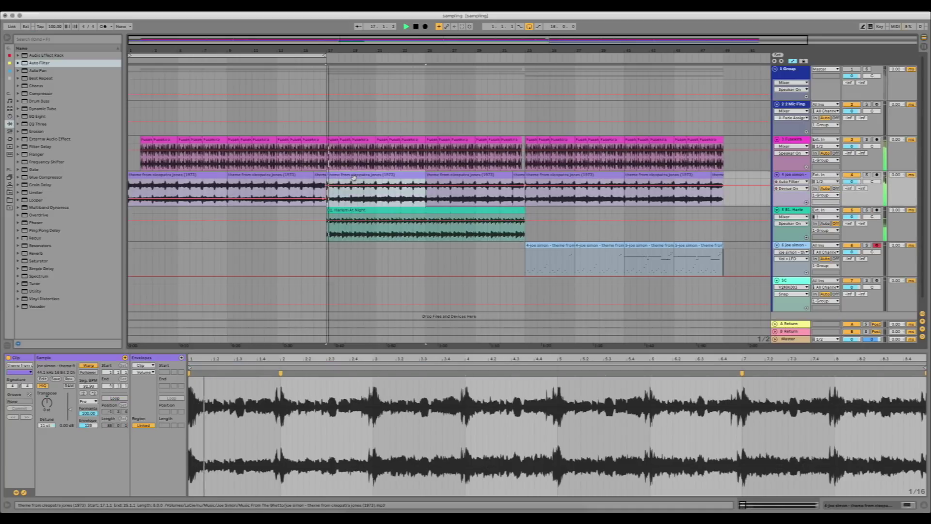
key("space")
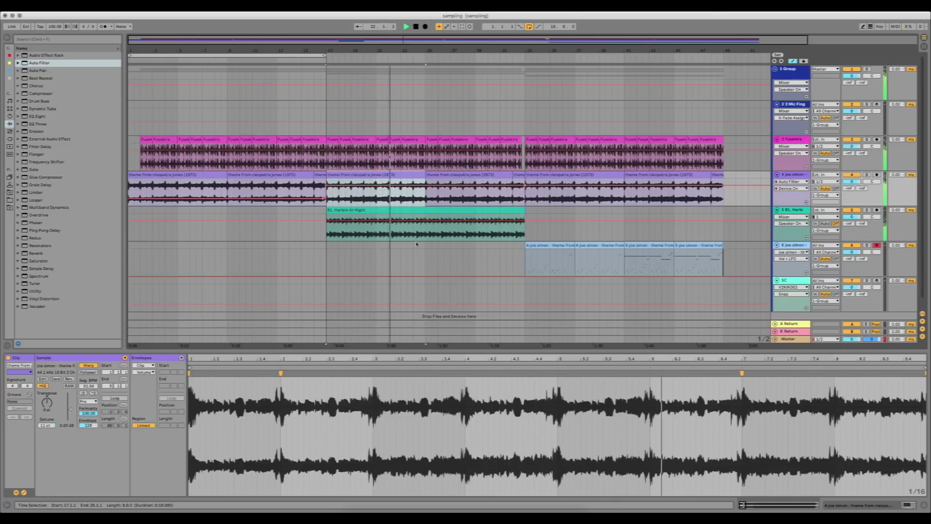
Step: Stop playback and warp the beat just after bar 2 of the "Harlem At Night" sample onto bar 2
left_click(420, 214)
key("space")
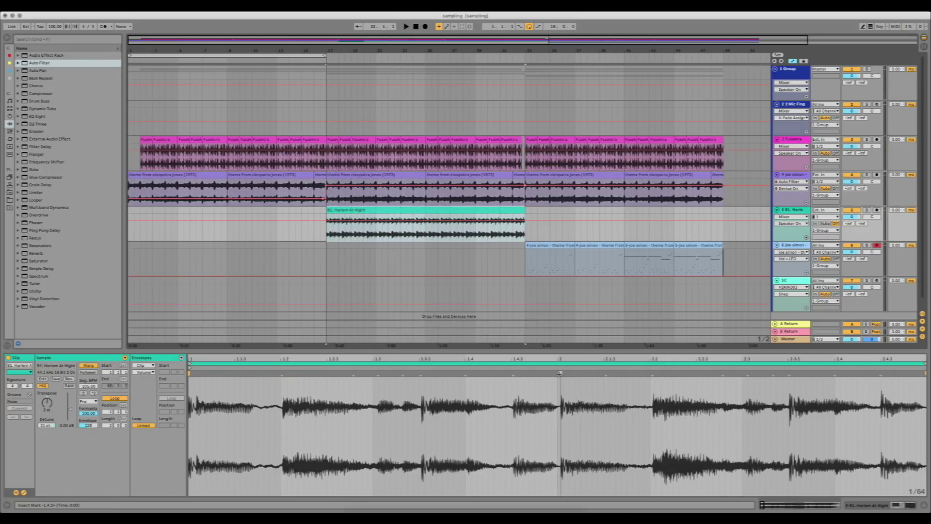
double_click(560, 374)
left_click_drag(560, 373, 558, 374)
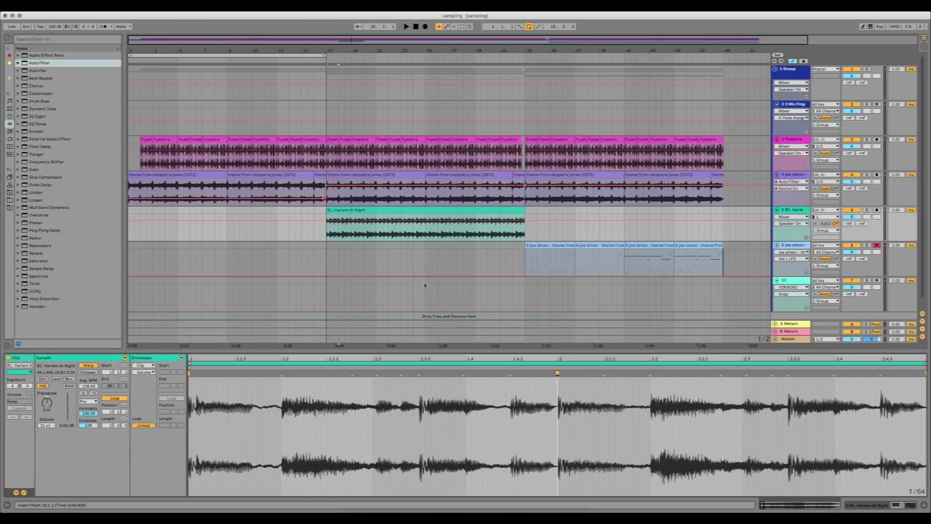
Step: Examine the end of the first bar of the "Harlem At Night" clip and play the arrangement from bar 17
left_click_drag(331, 51, 330, 106)
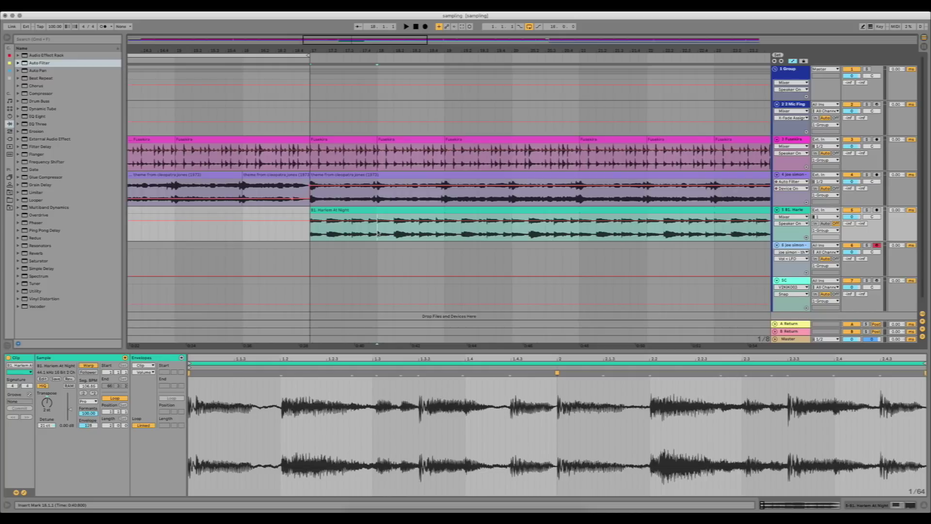
left_click_drag(374, 233, 372, 220)
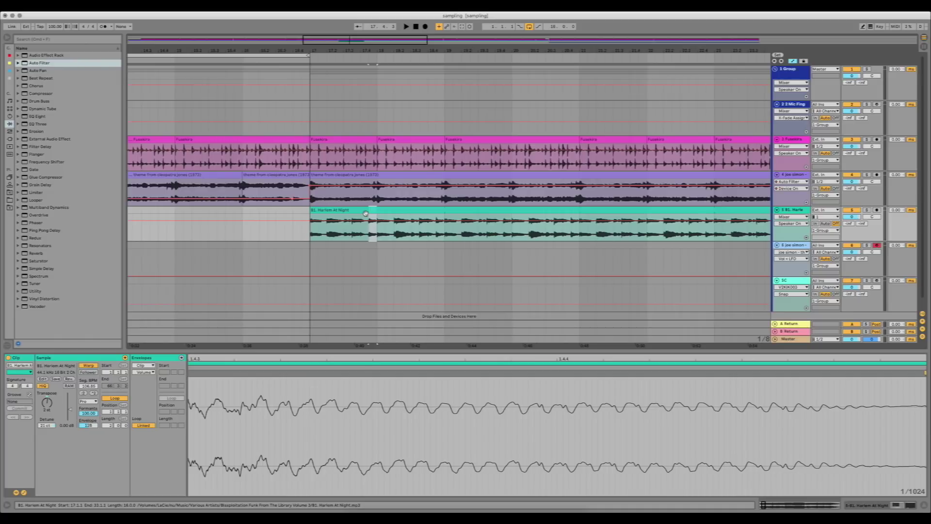
left_click(365, 213)
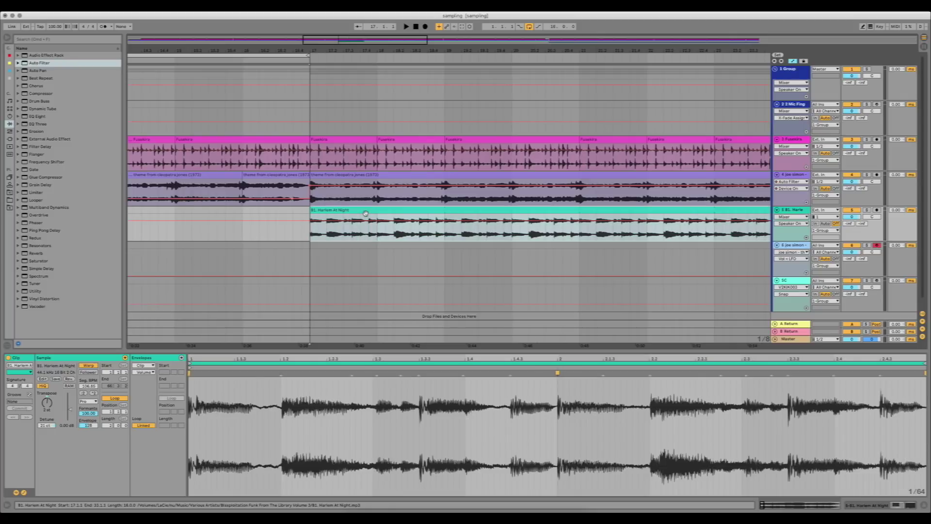
key("space")
Step: Move the 16-bar arrangement loop to span bars 17 to 33
left_click_drag(385, 53, 311, 50)
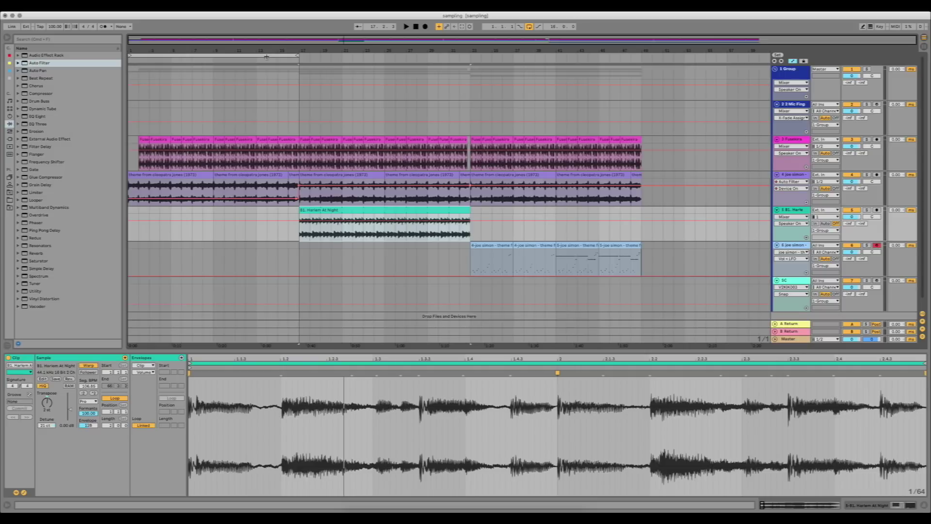
left_click_drag(266, 57, 443, 62)
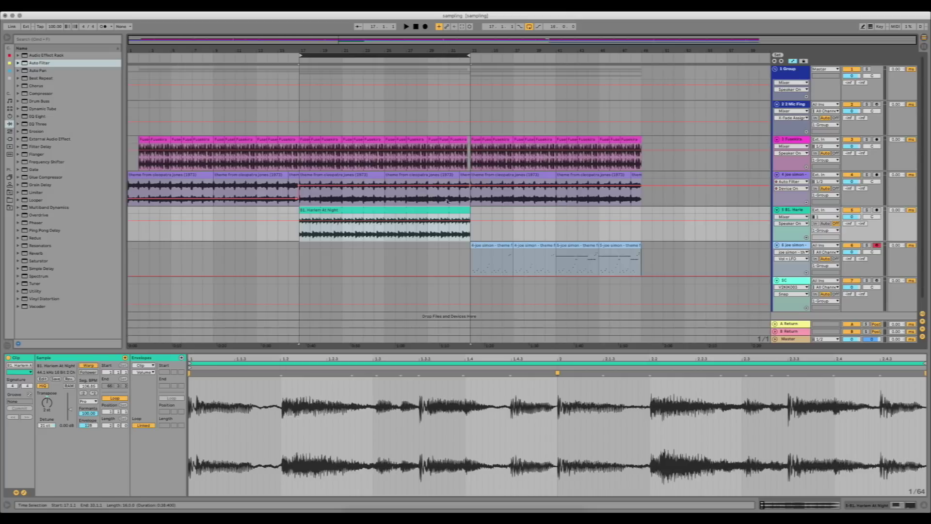
Step: Solo the theme sample's audio track in the group and play it from bar 1
left_click(367, 175)
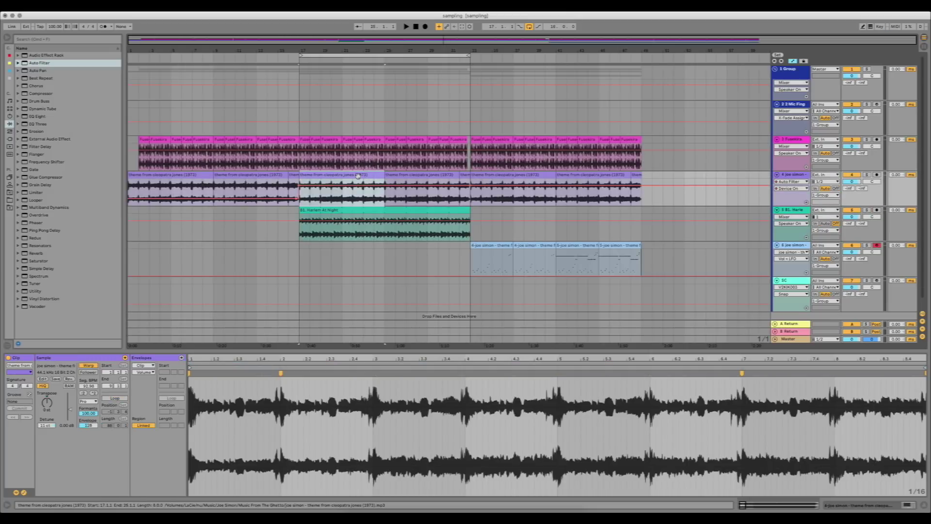
left_click(172, 175)
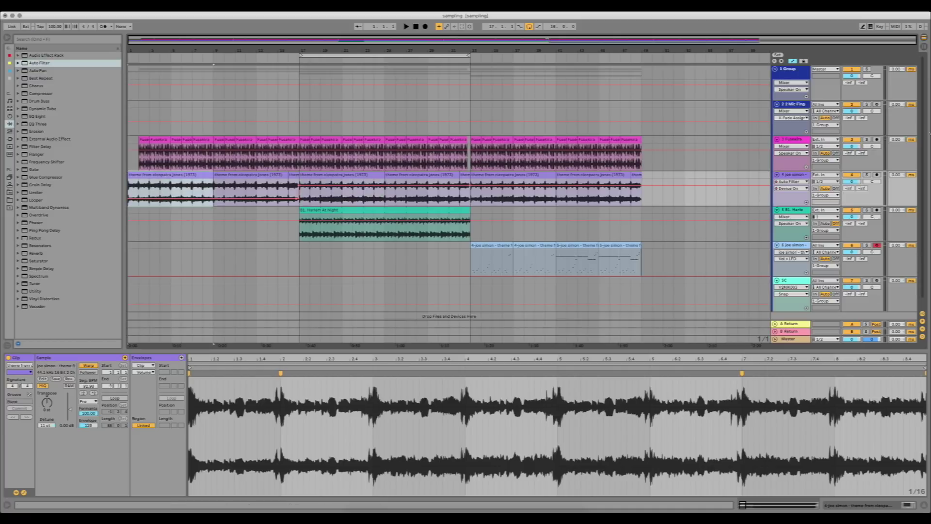
left_click(867, 175)
key("space")
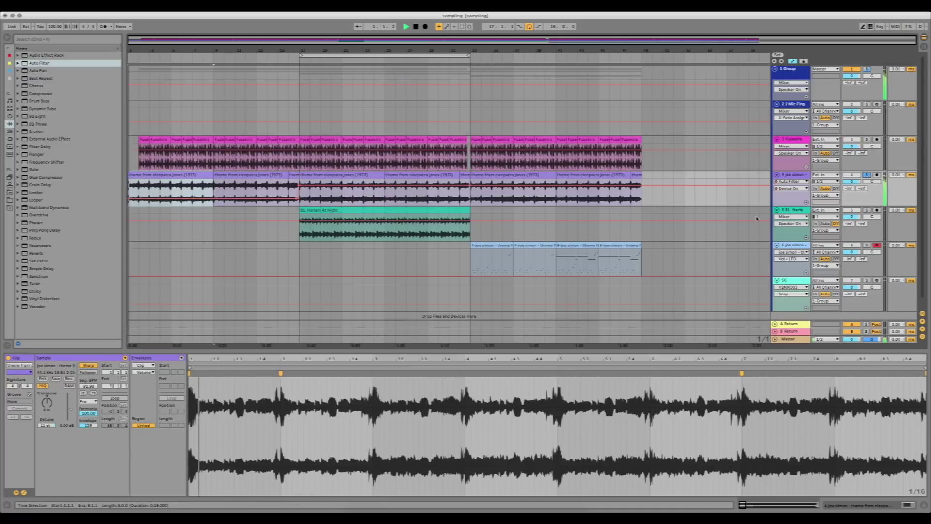
Step: Show the devices of the sliced theme sample track and switch off its Simple Delay and Auto Filter
left_click(793, 247)
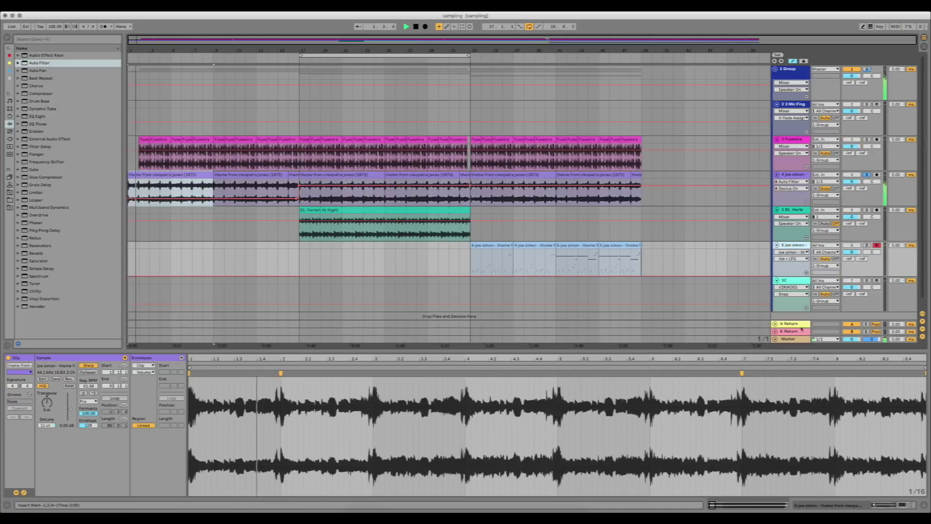
left_click(793, 247)
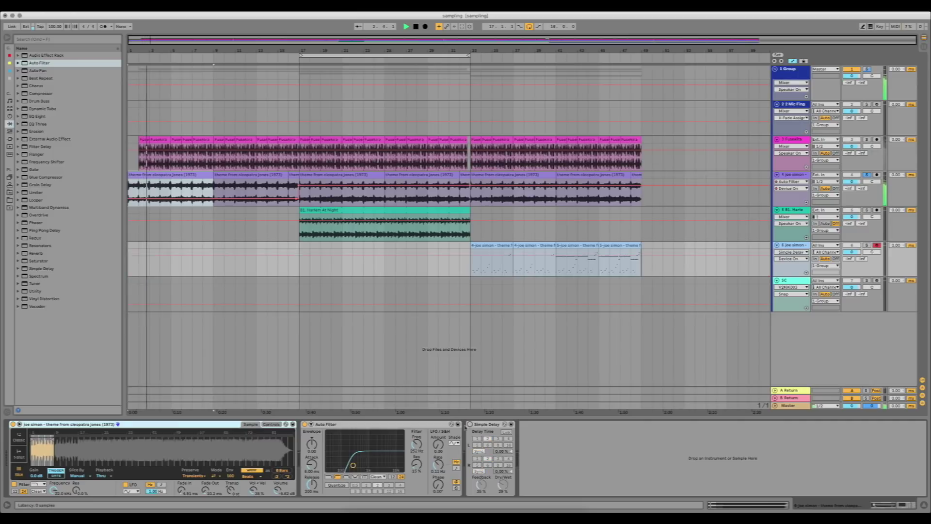
left_click(305, 425)
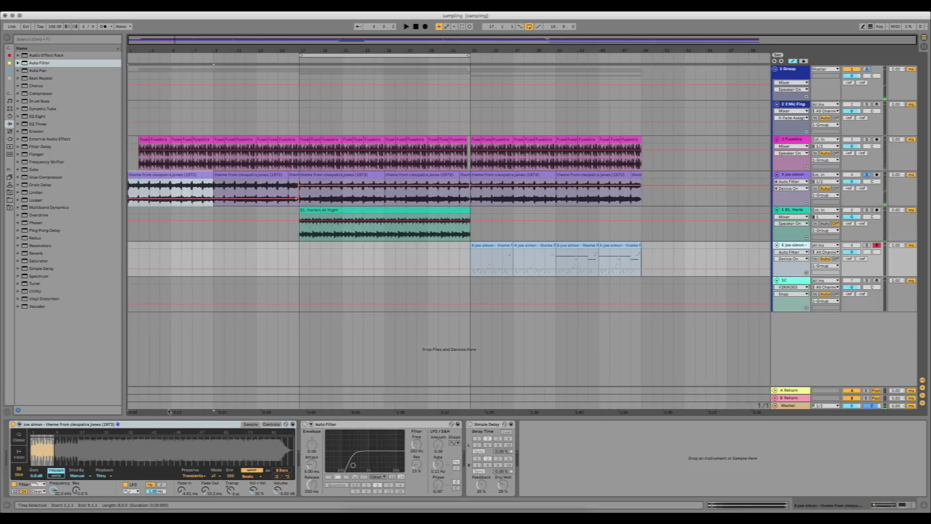
Step: Examine the slice markers along the theme sample's waveform in Simpler
left_click_drag(46, 446, 134, 459)
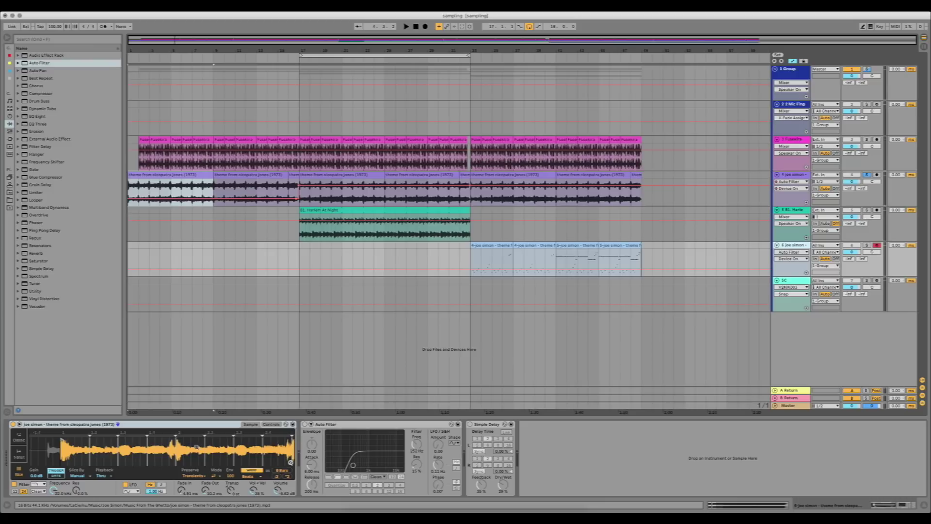
left_click_drag(196, 446, 260, 449)
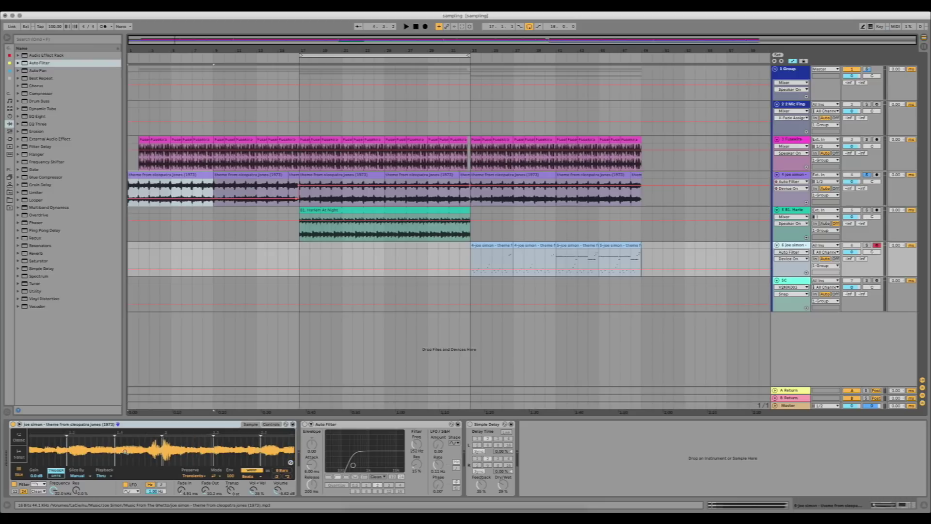
scroll(125, 451, "right", 5)
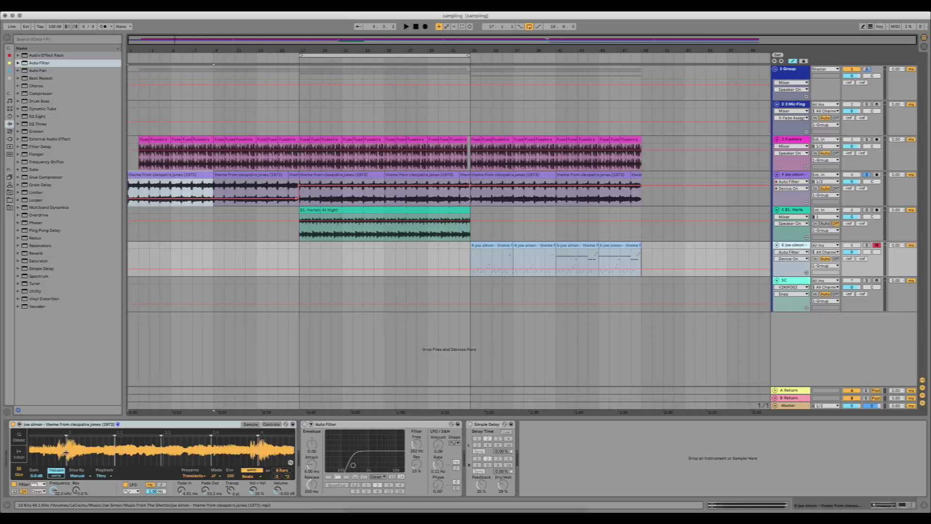
left_click_drag(208, 449, 72, 450)
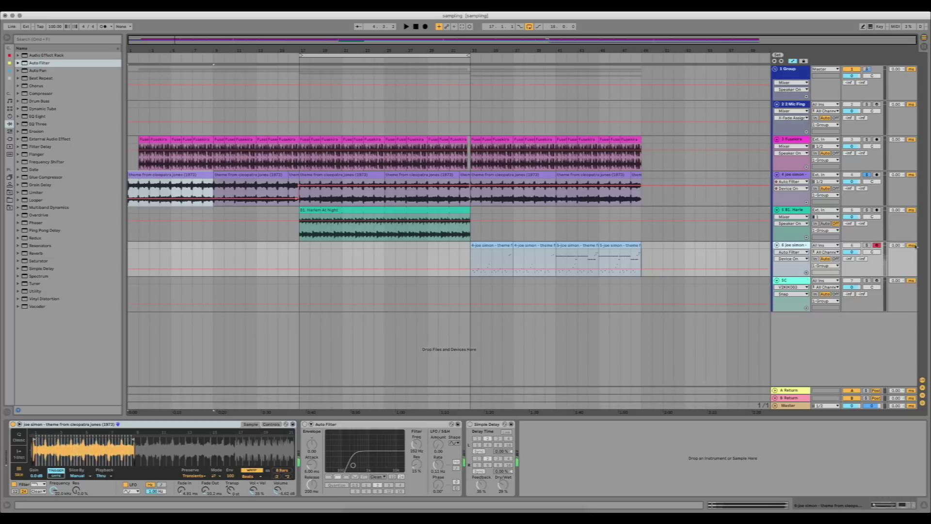
Step: Solo the sliced theme sample track and audition it
left_click(867, 245)
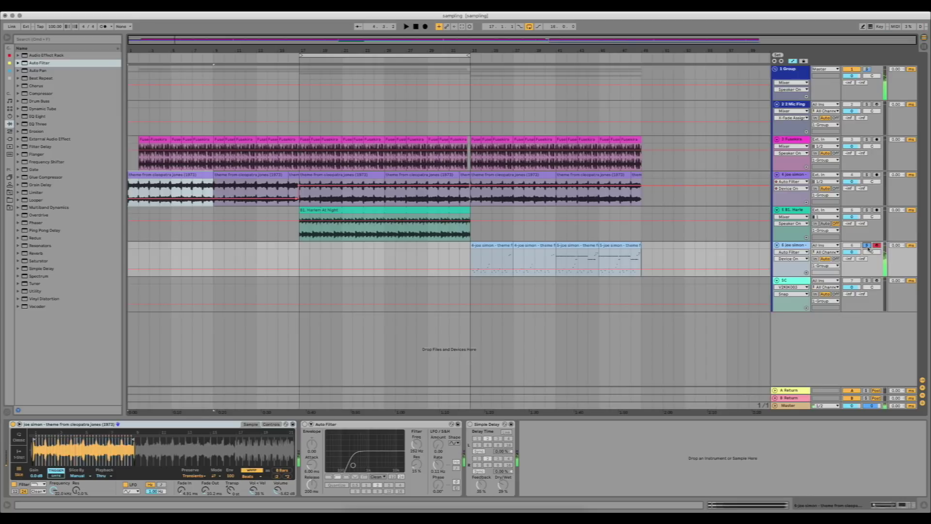
key("space")
key("space")
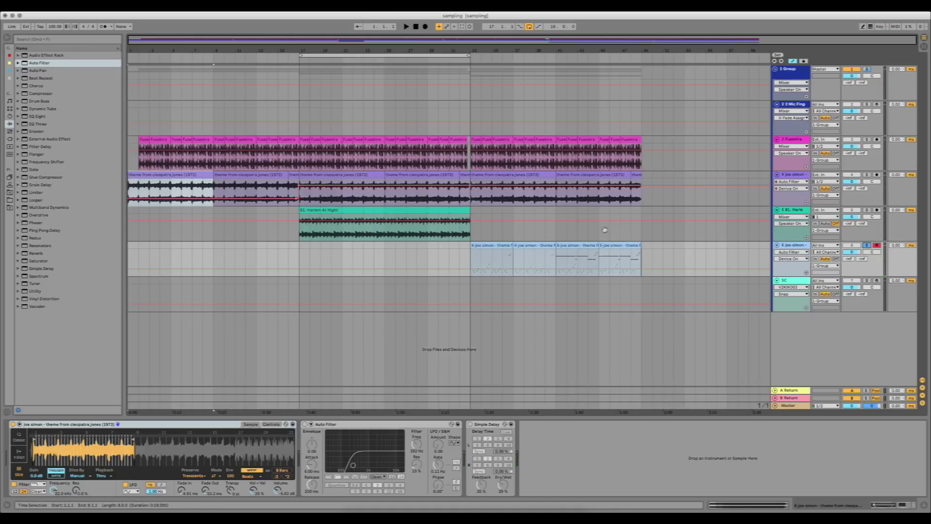
Step: Solo the drum break and SC tracks along with the sliced sample track, and play them together
left_click(867, 140)
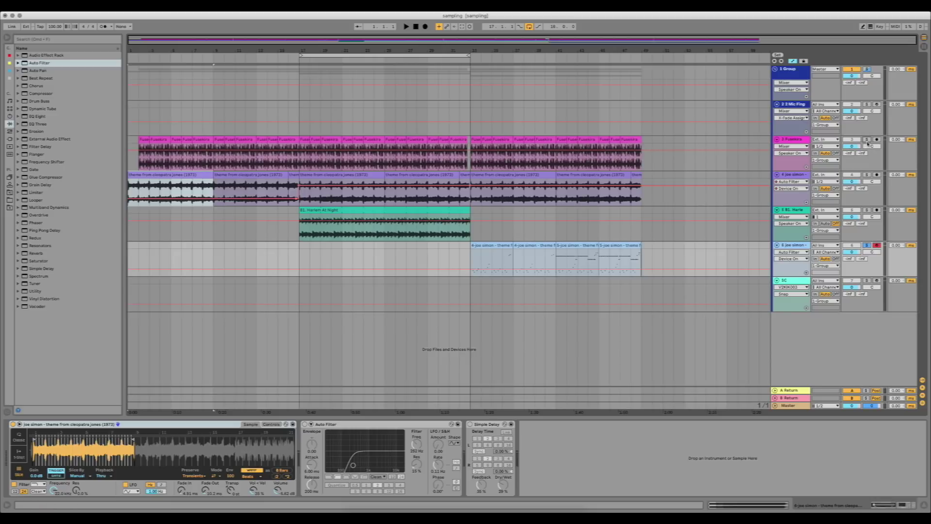
left_click(867, 281)
key("space")
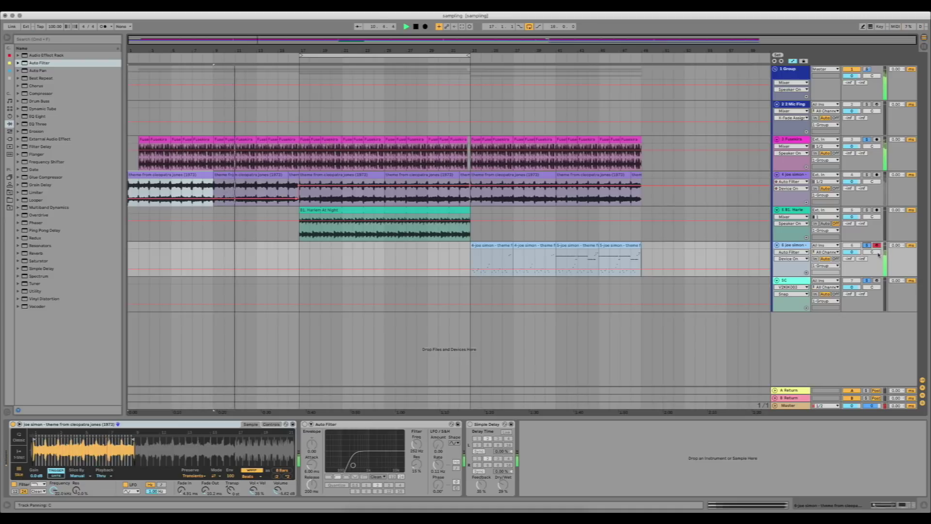
key("space")
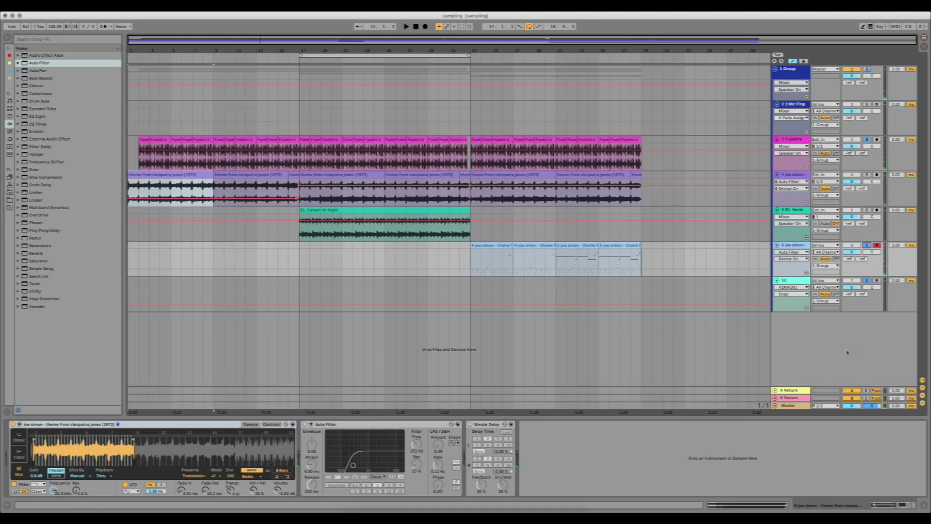
Step: Play the arrangement from the first sliced sample clip at bar 33
left_click(511, 264)
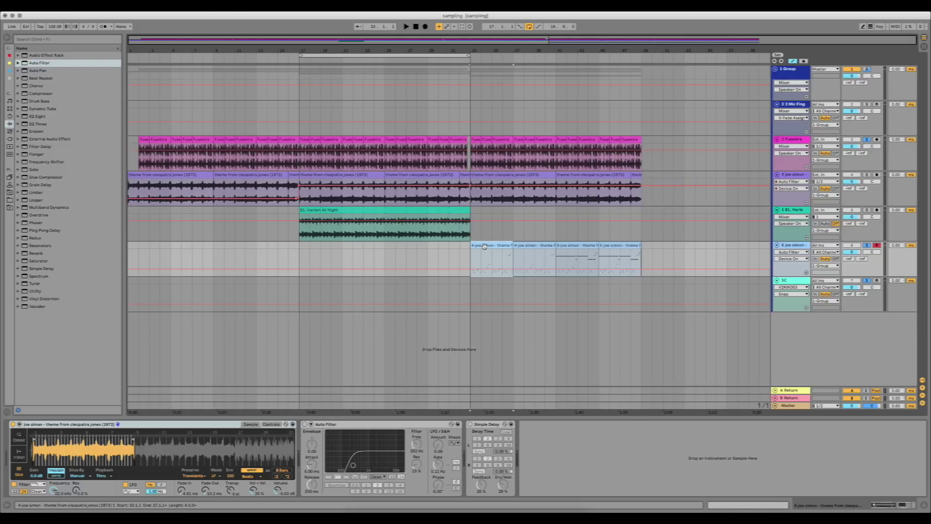
key("space")
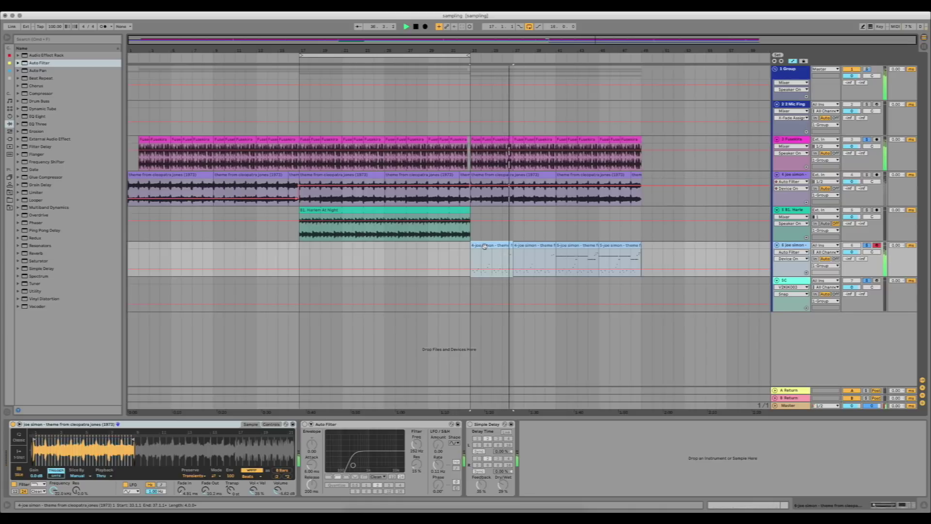
key("space")
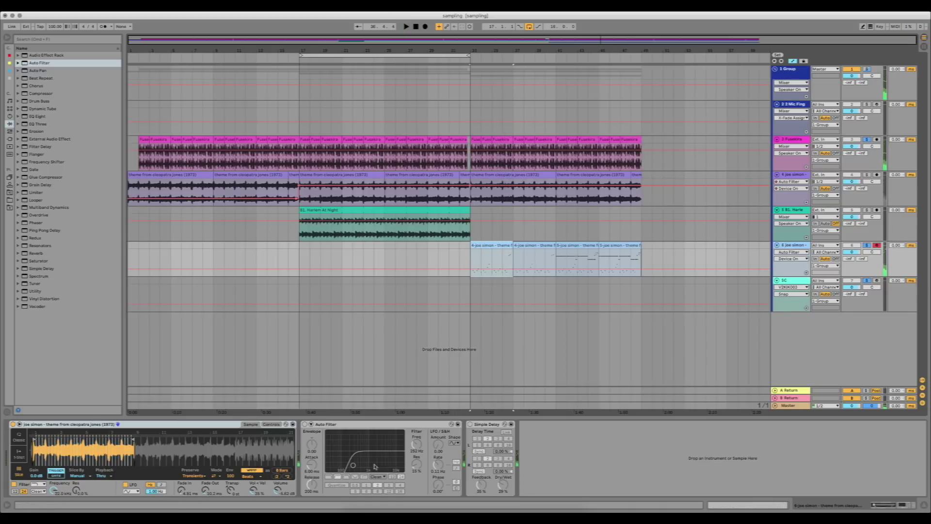
Step: Switch the sliced sample track's Auto Filter and Simple Delay back on, auditioning the theme sample track and soloing the sliced track in between
left_click(304, 424)
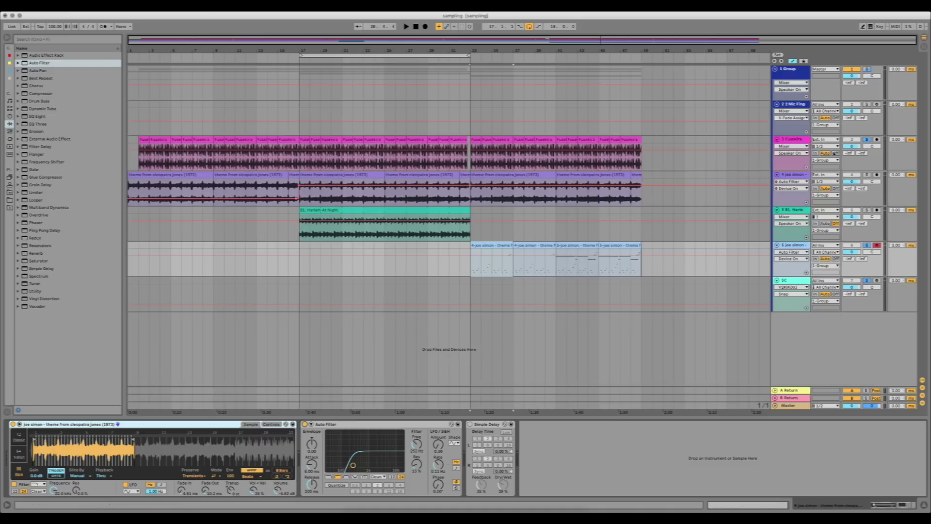
left_click(867, 174)
key("space")
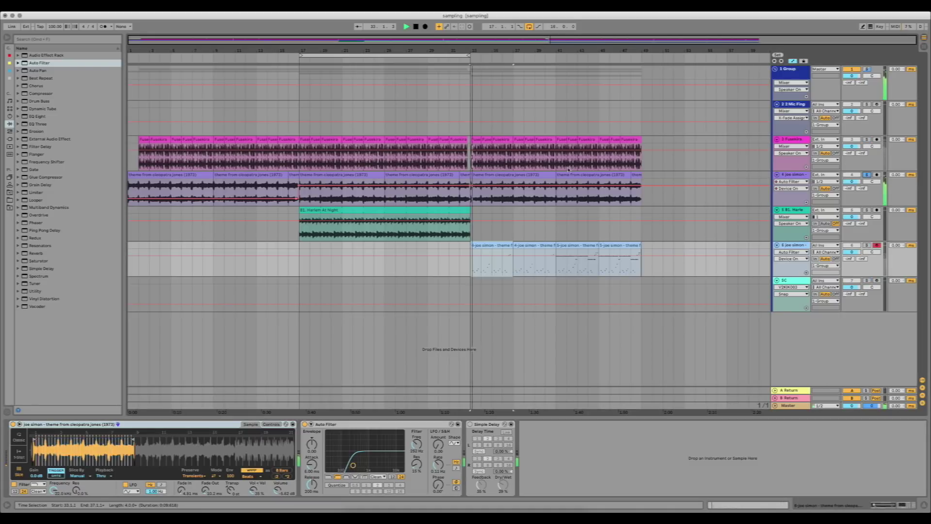
left_click(867, 244)
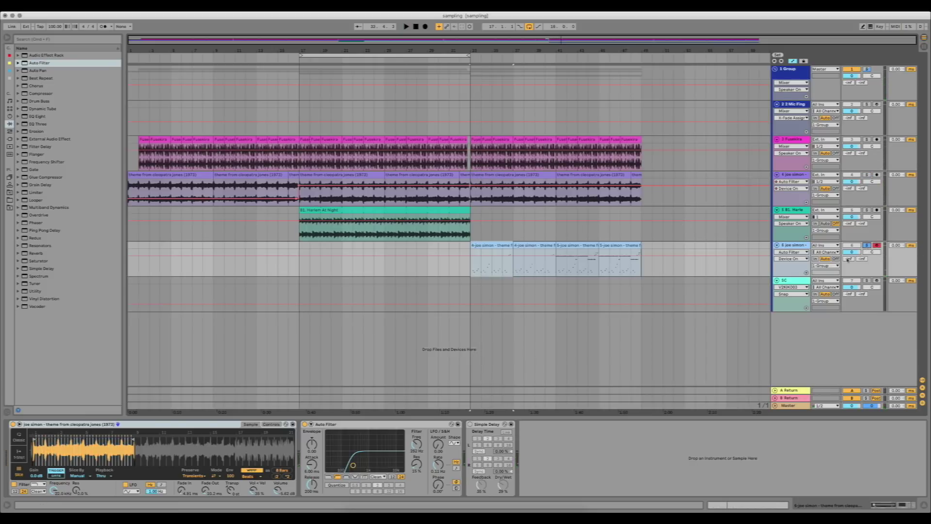
left_click(482, 437)
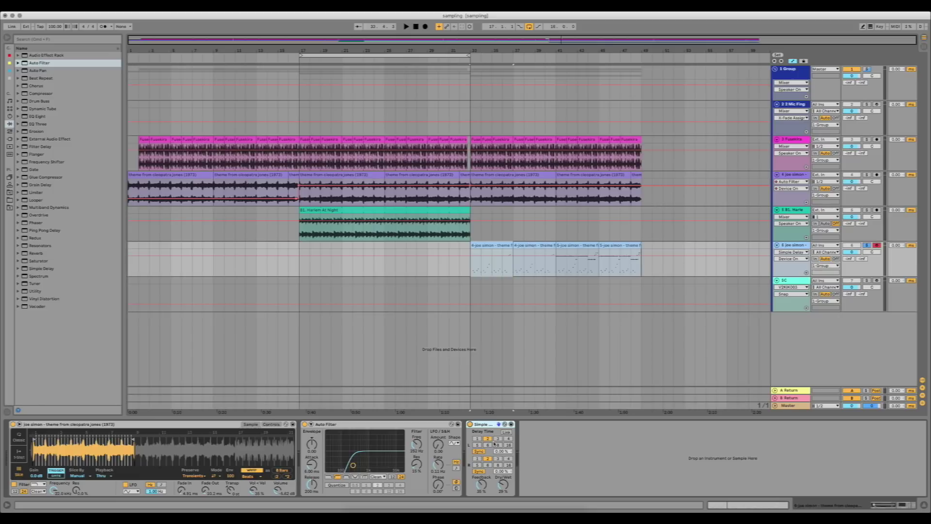
Step: Group the sliced sample track's Auto Filter and Simple Delay into one audio effect rack while it plays
key("space")
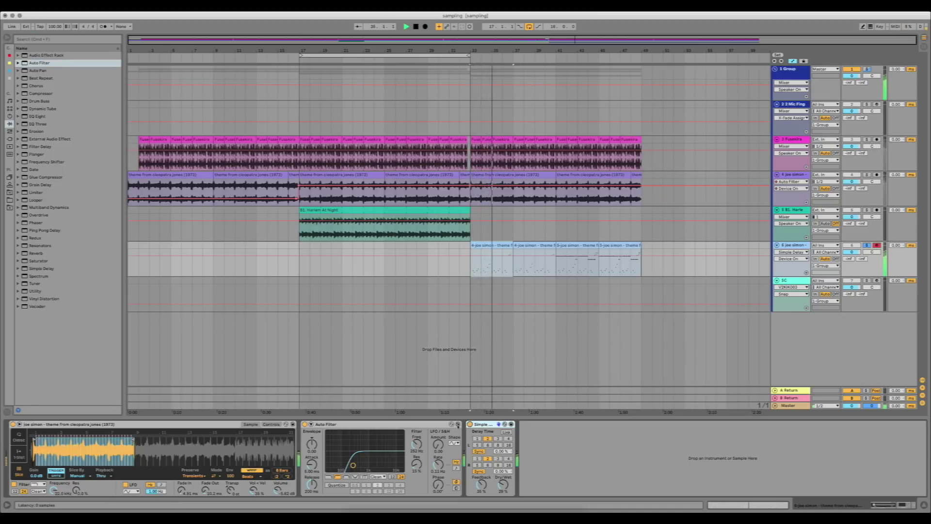
left_click(398, 425)
right_click(487, 426)
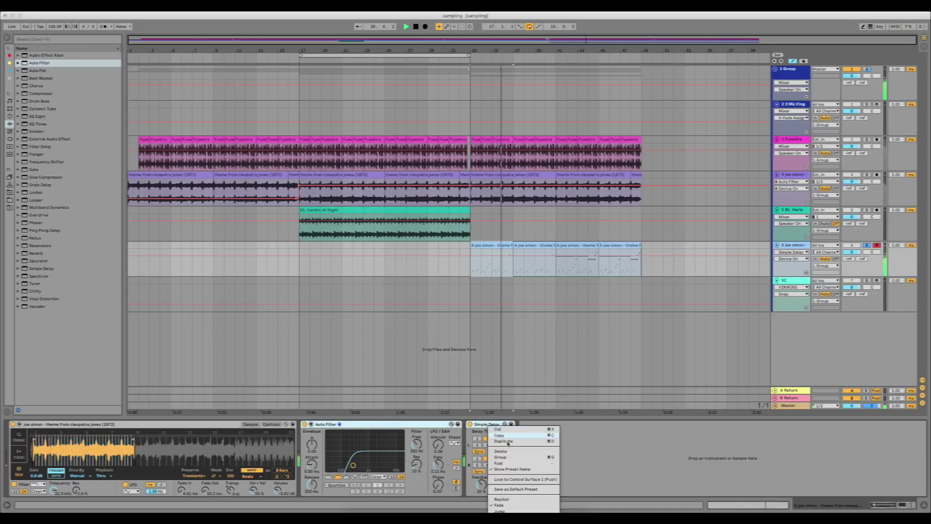
left_click(510, 457)
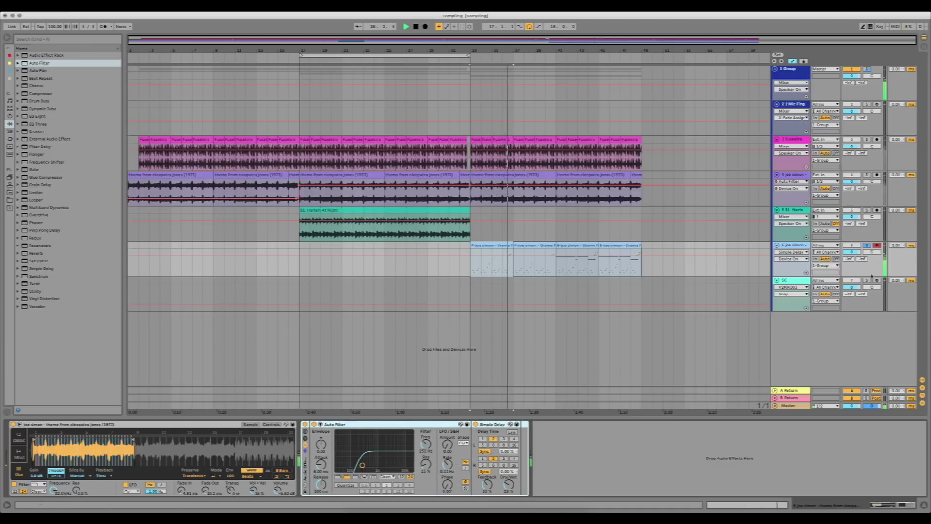
Step: Unsolo the sliced sample track and compare the full mix from bar 33 with the effect rack off and on
left_click(867, 246)
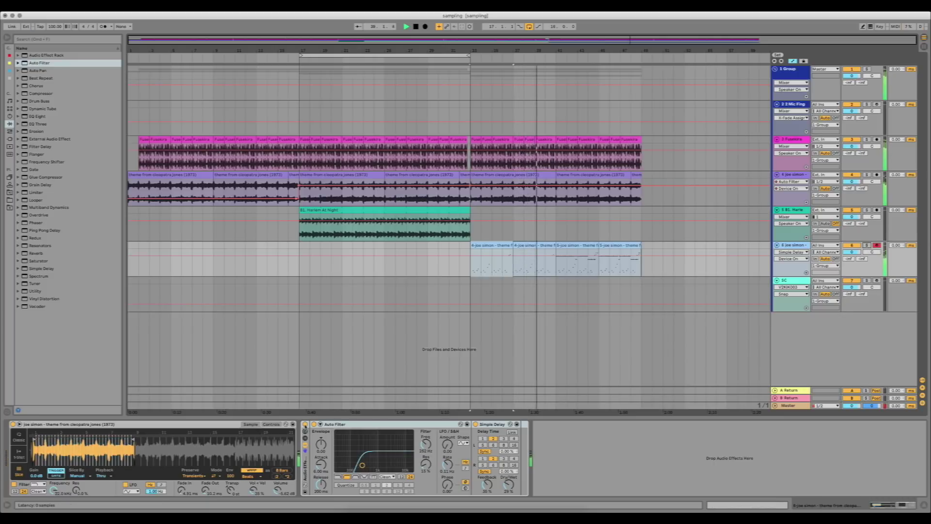
key("space")
left_click(305, 424)
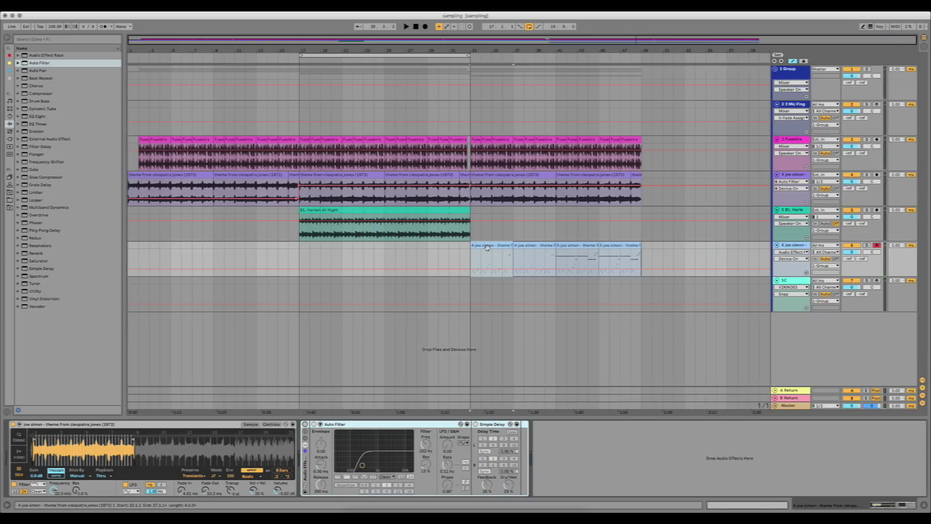
key("space")
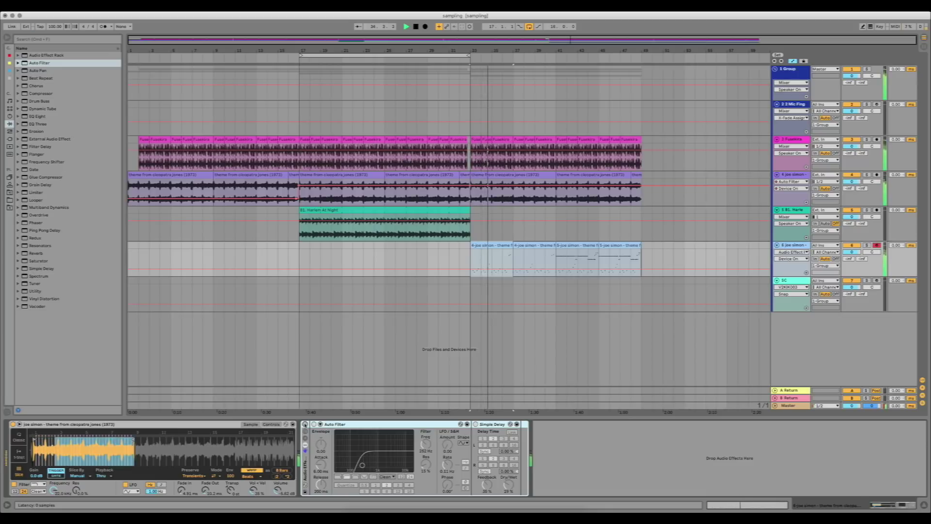
left_click(305, 424)
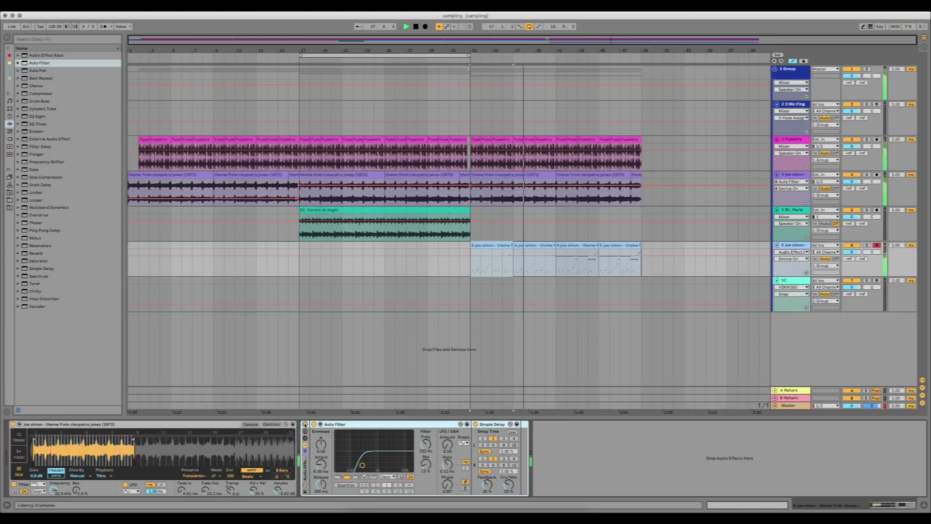
key("space")
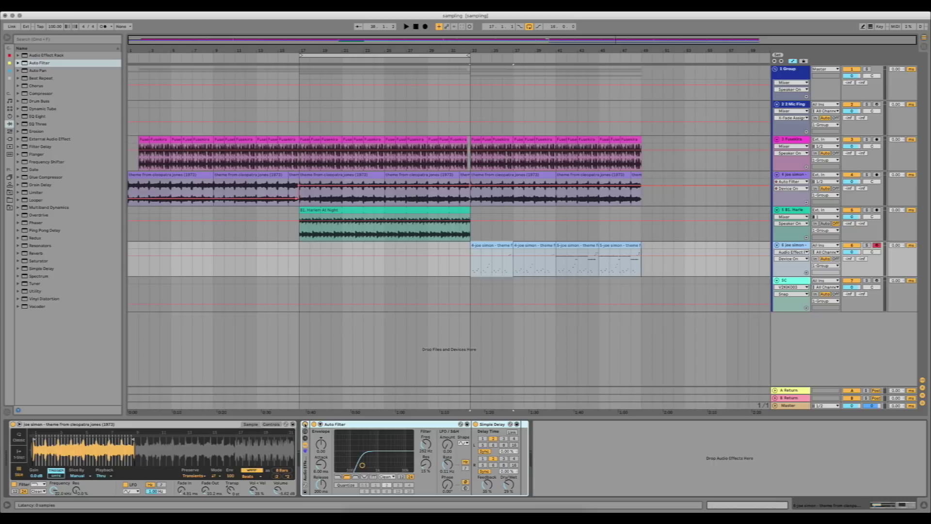
left_click(795, 283)
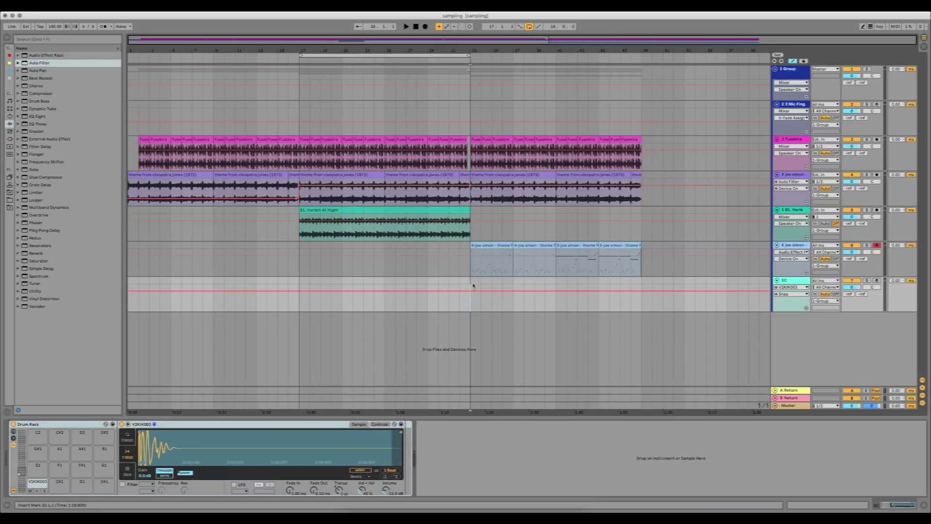
key("super+z")
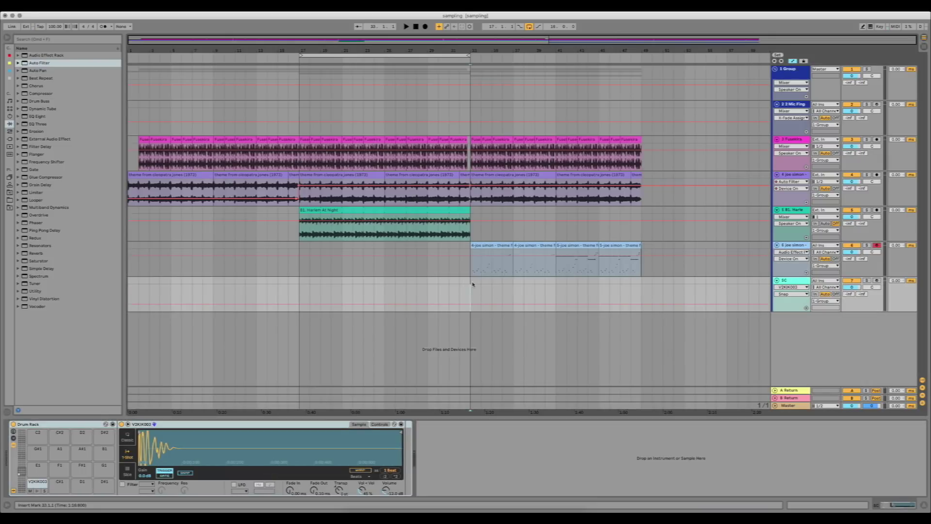
left_click_drag(473, 284, 481, 286)
Step: Find the MPC grooves in the browser and apply MPC 8 Swing-57 to the drum break clip at bar 33
left_click(477, 141)
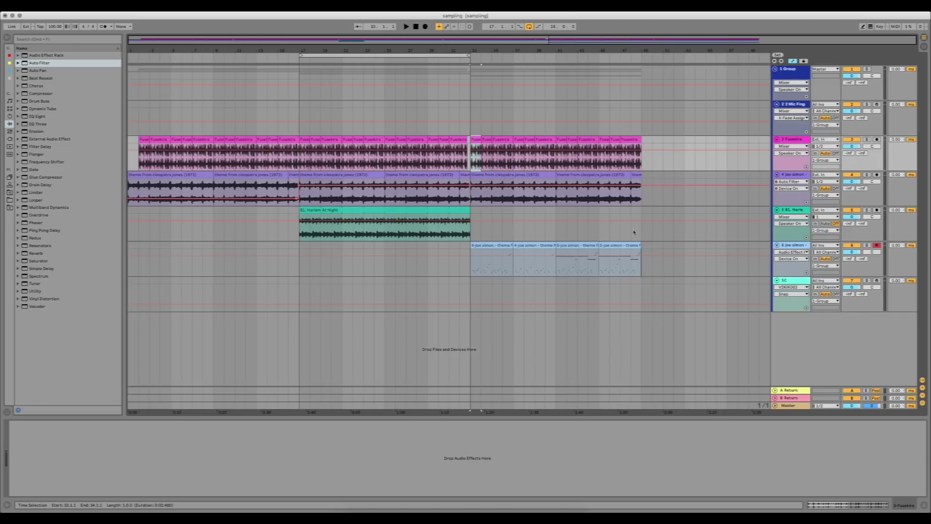
left_click(638, 251, "shift")
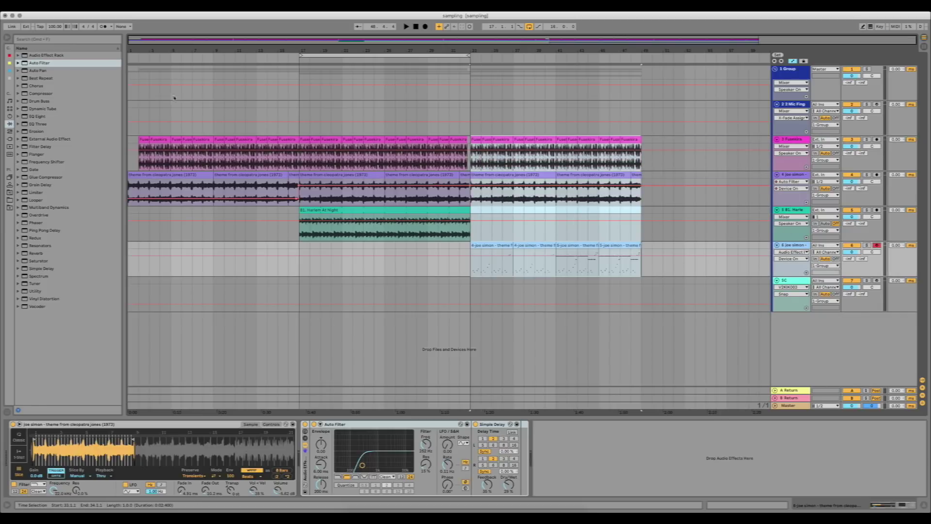
left_click(9, 64)
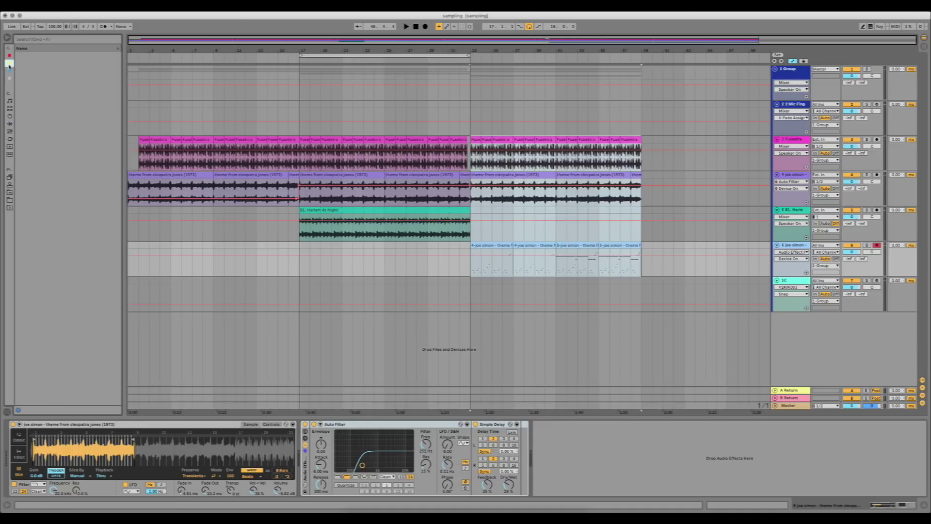
left_click(19, 56)
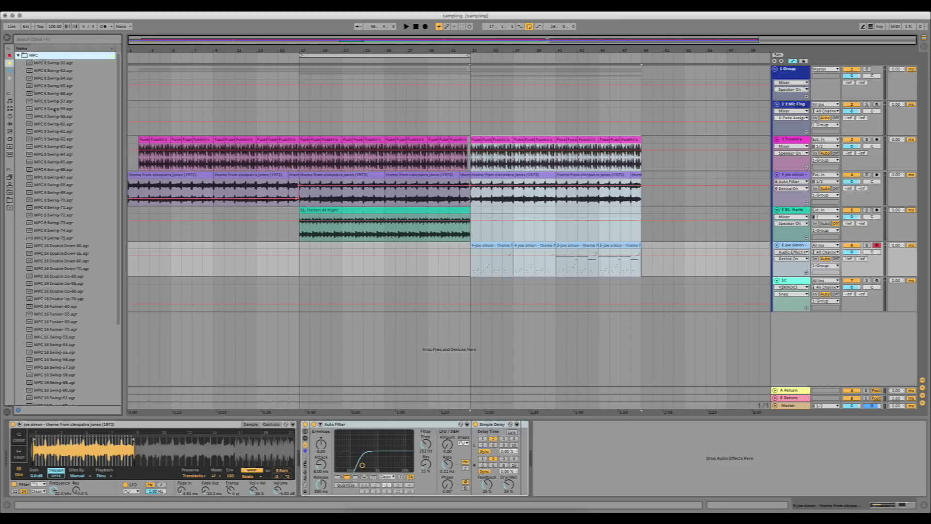
left_click_drag(54, 101, 474, 140)
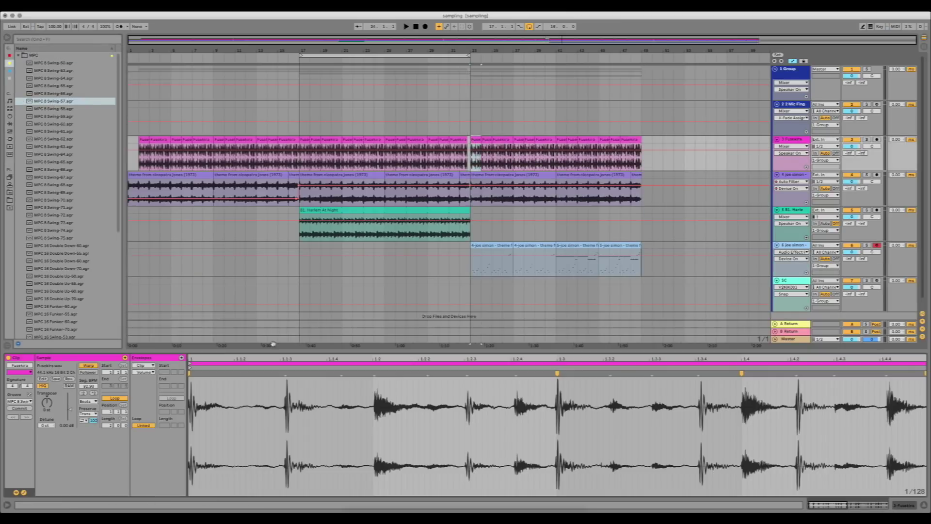
Step: Set the groove of all drum break, theme sample and sliced sample clips from bar 33 onward to MPC 8 Swing-57
left_click(641, 250, "shift")
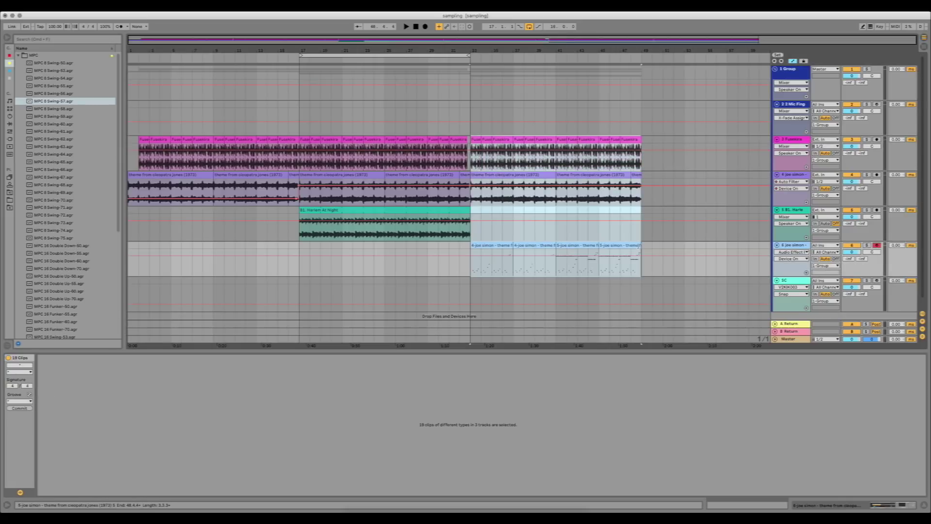
left_click(20, 401)
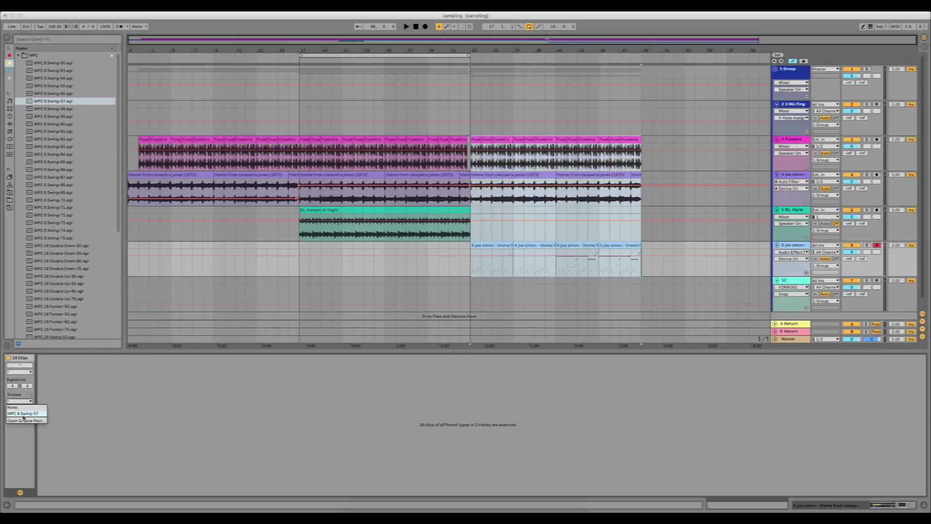
left_click(23, 413)
Step: Play the swung section from bar 33 and examine the clip settings of the theme sample track
left_click(478, 141)
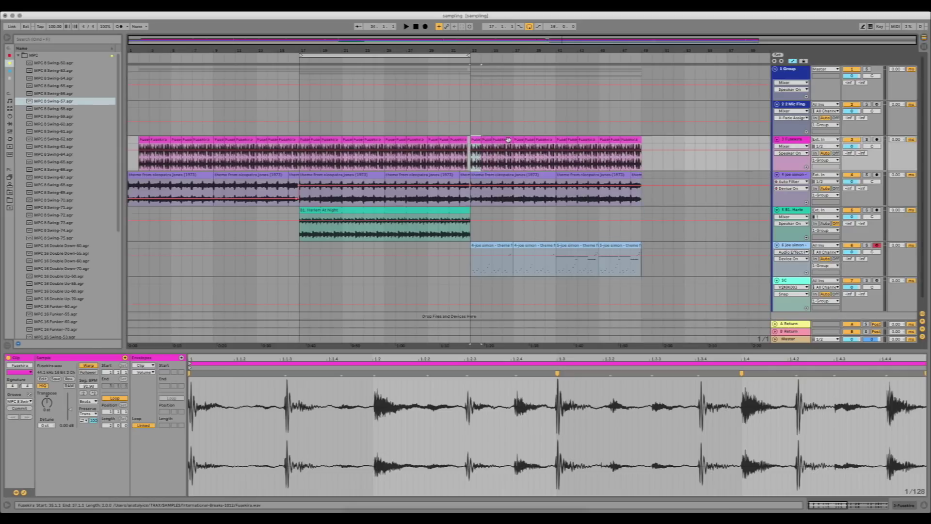
key("space")
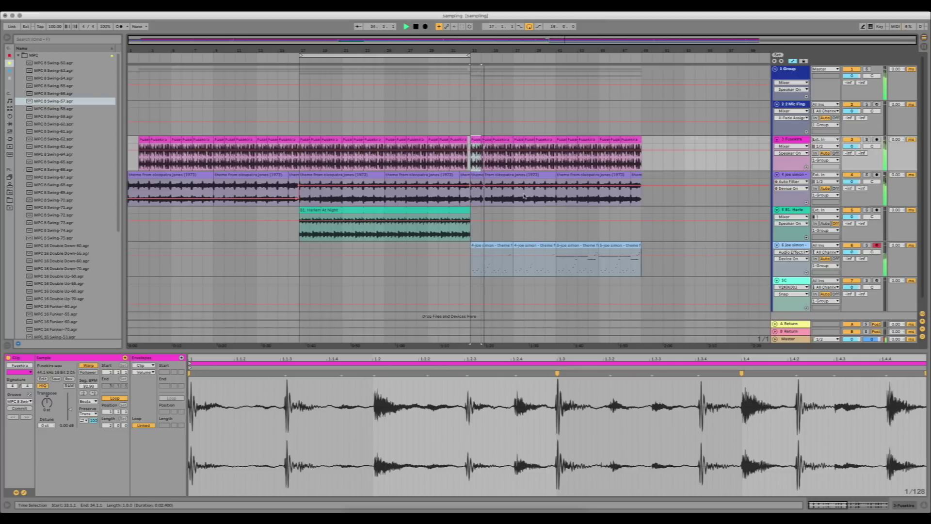
left_click(634, 175)
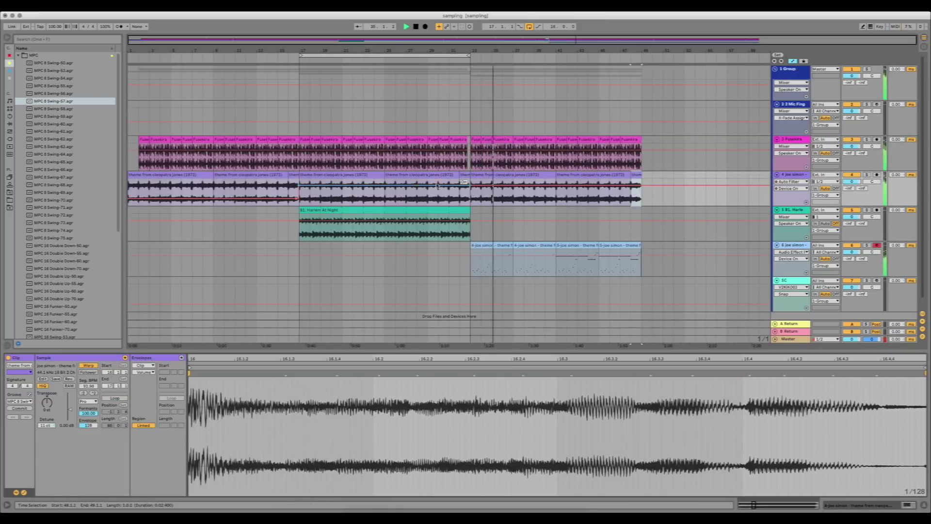
left_click(149, 175, "shift")
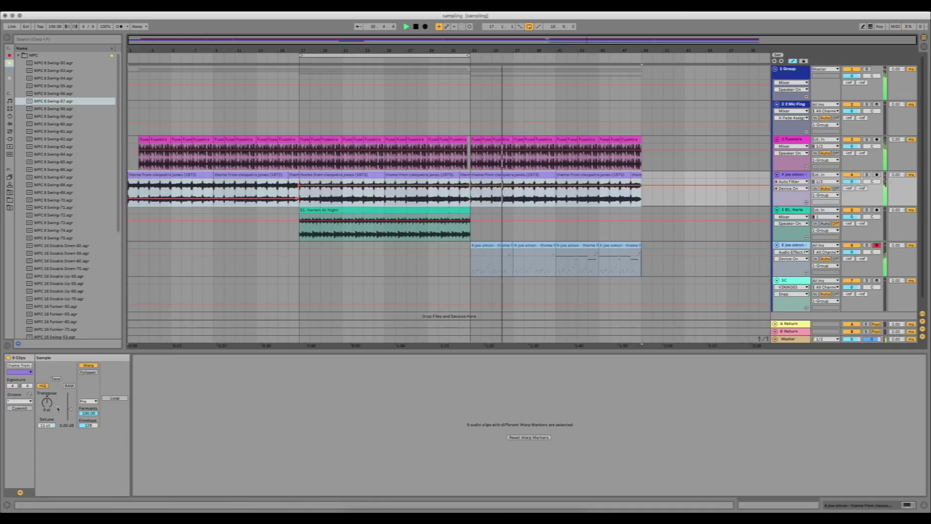
left_click(636, 175)
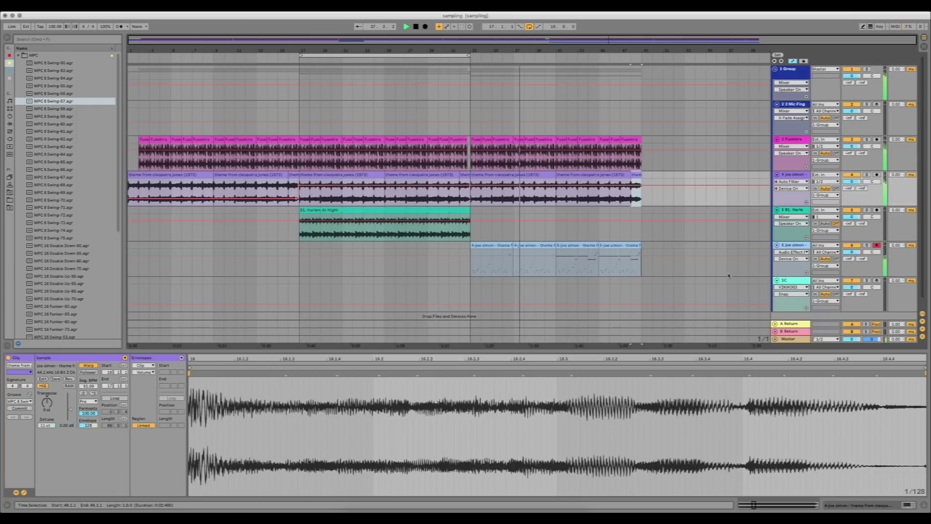
key("space")
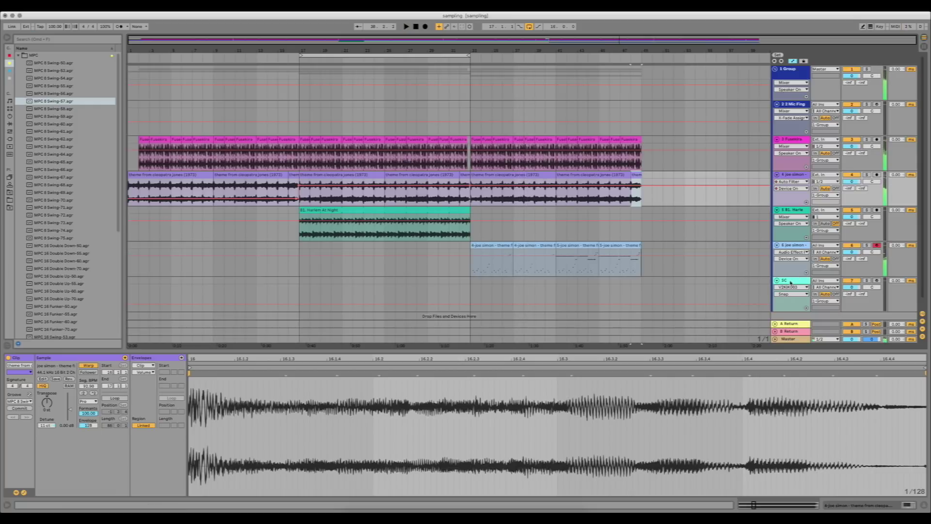
Step: Collapse the MPC groove folder, show the SC track's Drum Rack and audition its kick pad
left_click(791, 281)
left_click(19, 55)
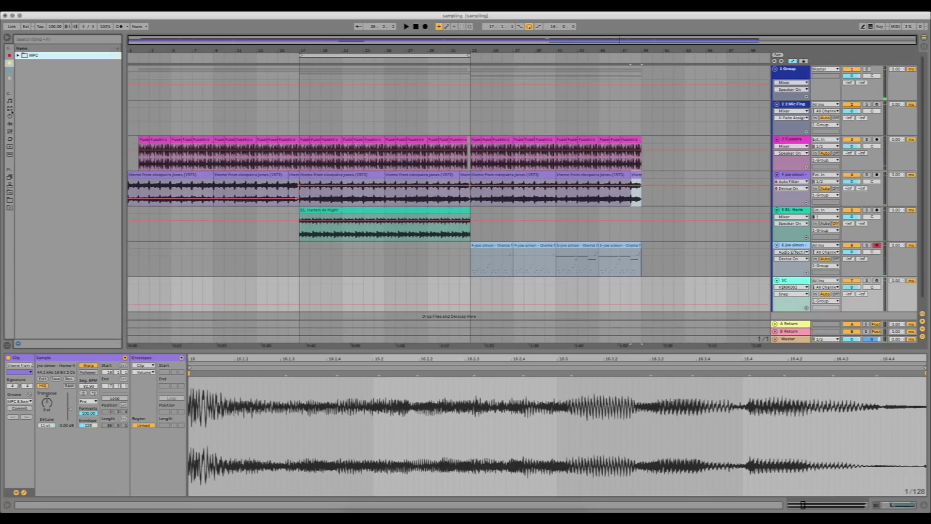
left_click(795, 281)
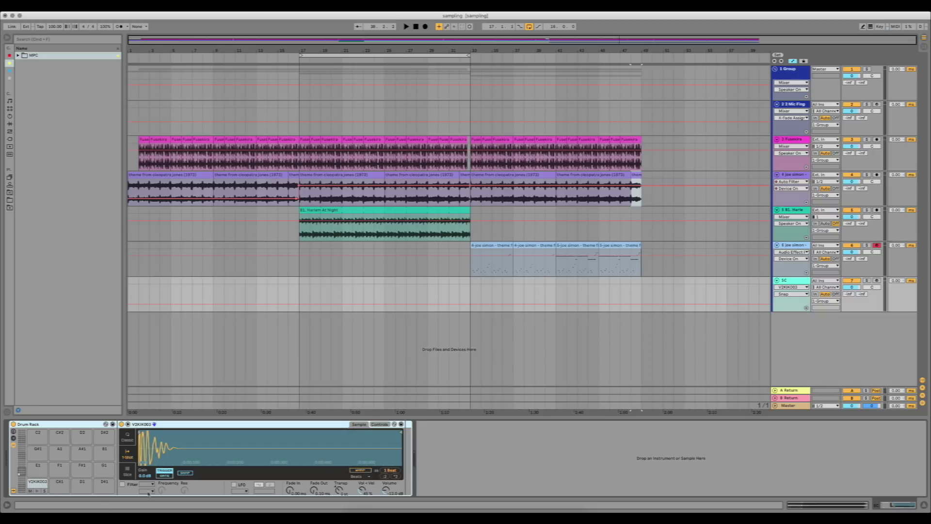
left_click(38, 492)
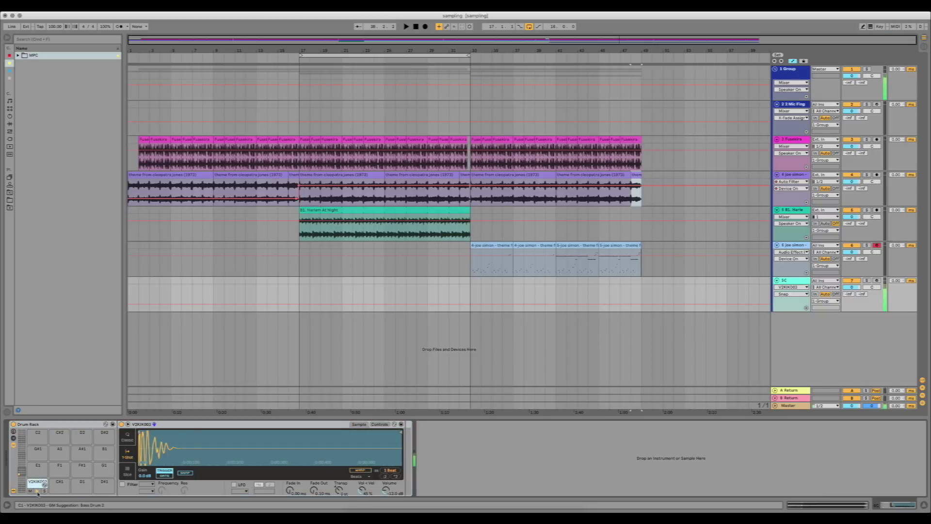
Step: Create a one-bar MIDI clip on the SC track at bar 33 with kick notes on beats 1 and 3
double_click(477, 286)
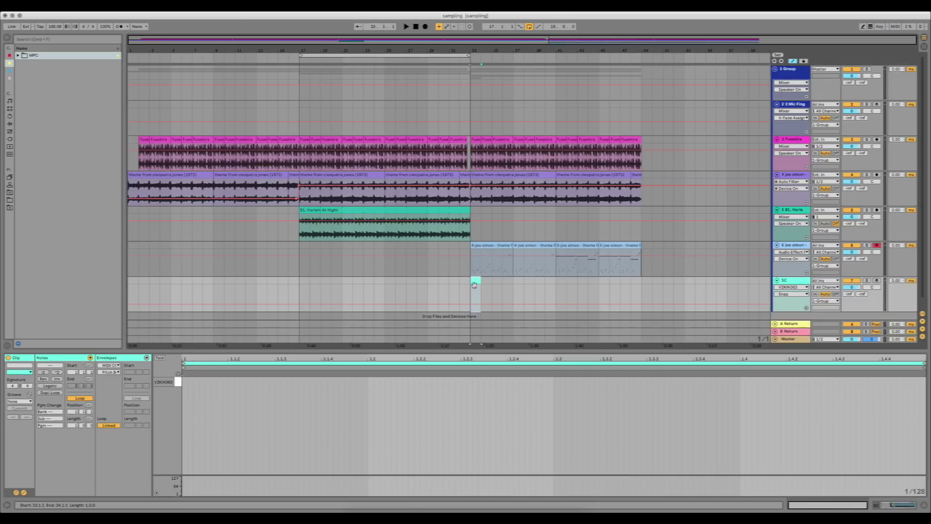
double_click(184, 382)
double_click(556, 382)
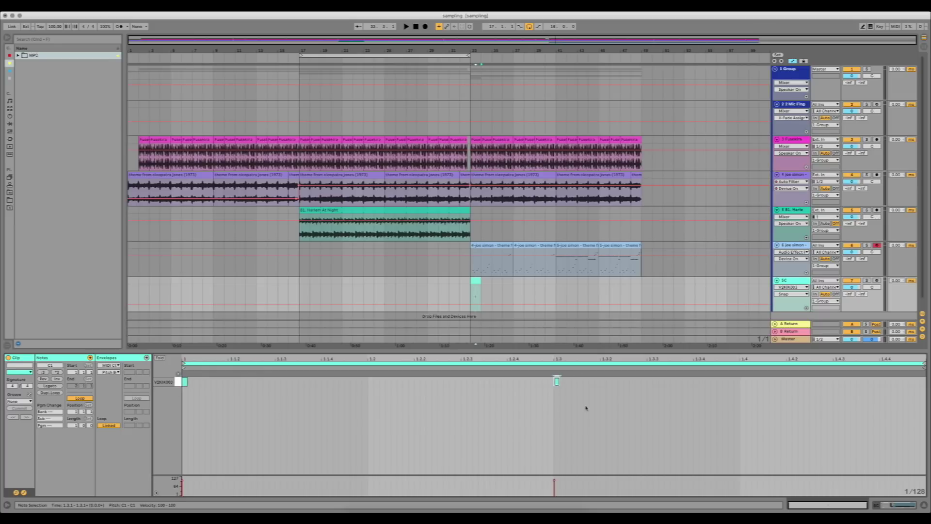
Step: Select the one-bar kick clip at bar 33 and mute the SC track
left_click(492, 279)
left_click(475, 284)
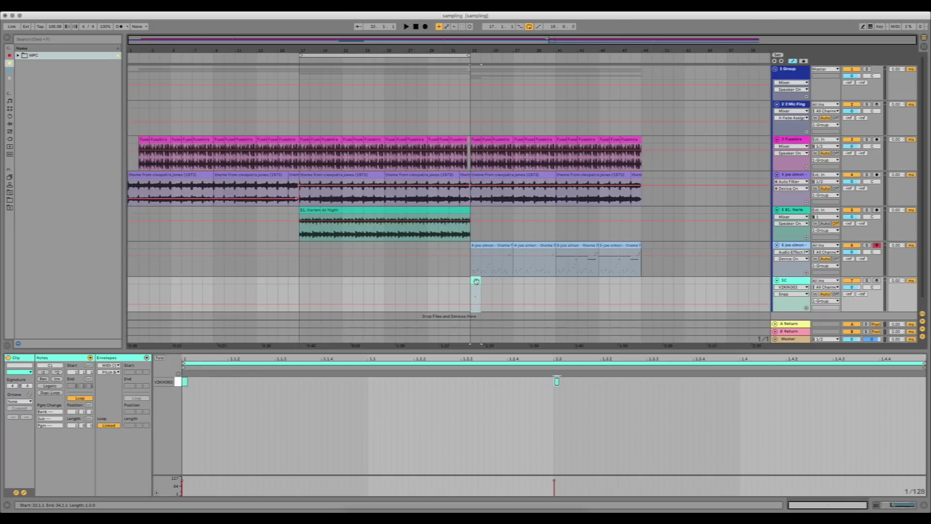
left_click(853, 281)
Step: Add a Compressor to the sliced sample track and place it ahead of Auto Filter in the Audio Effect Rack
left_click(9, 124)
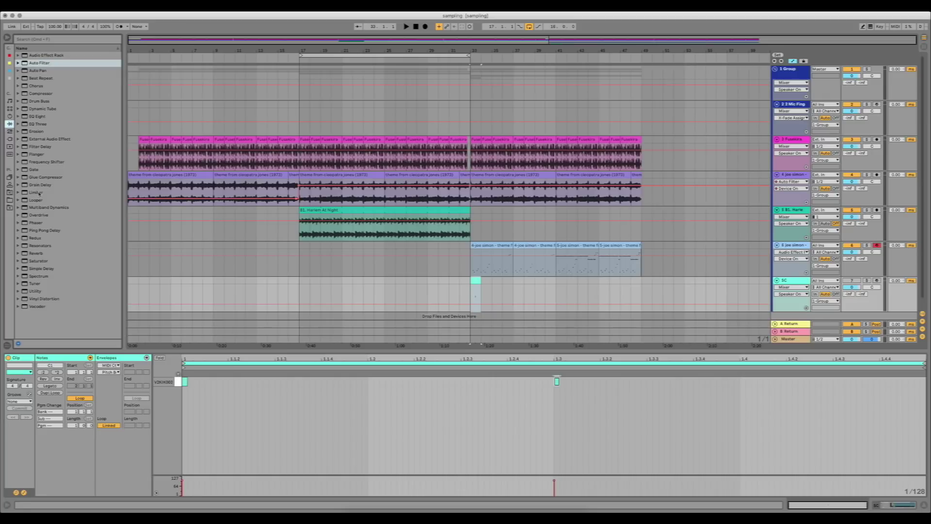
left_click(40, 93)
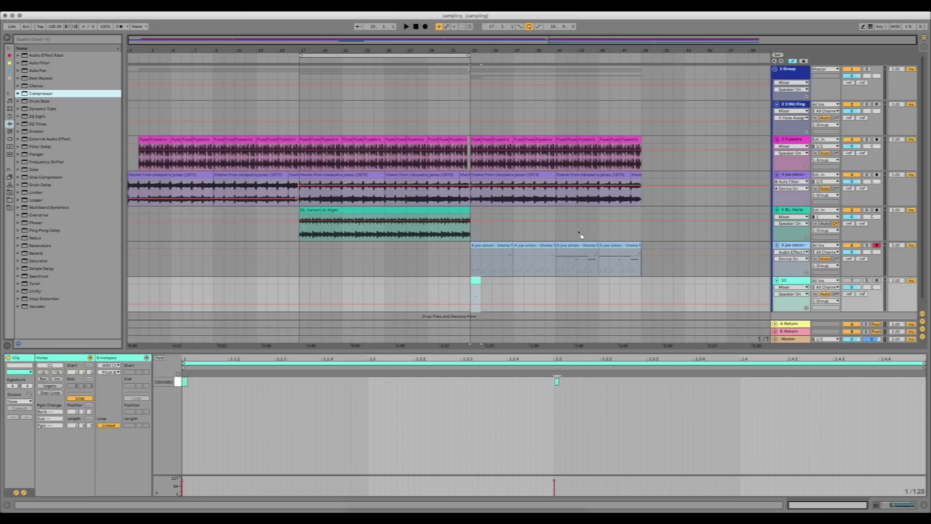
left_click(789, 245)
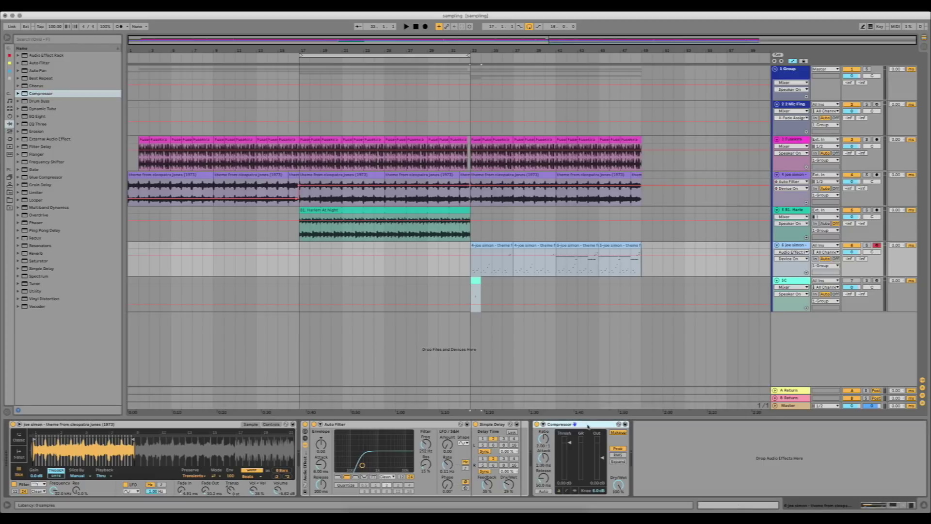
left_click_drag(587, 426, 306, 426)
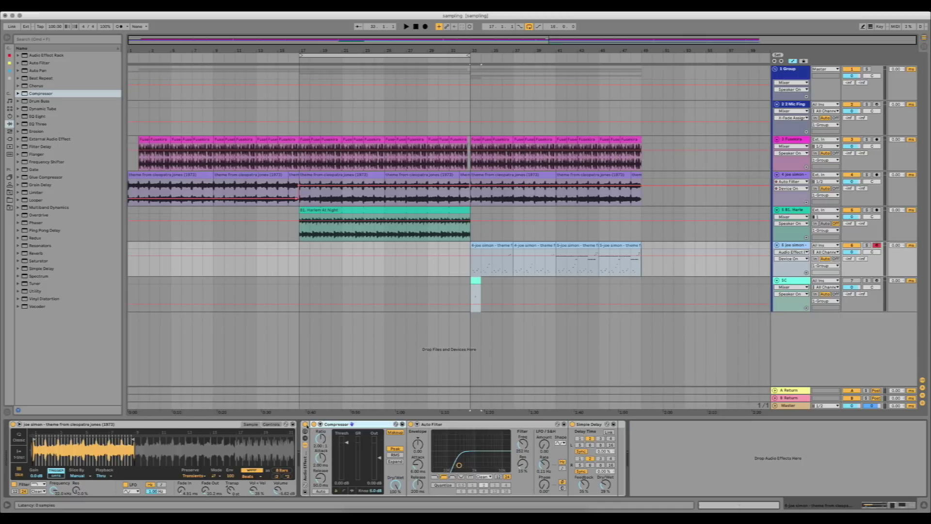
left_click(305, 425)
left_click(305, 425)
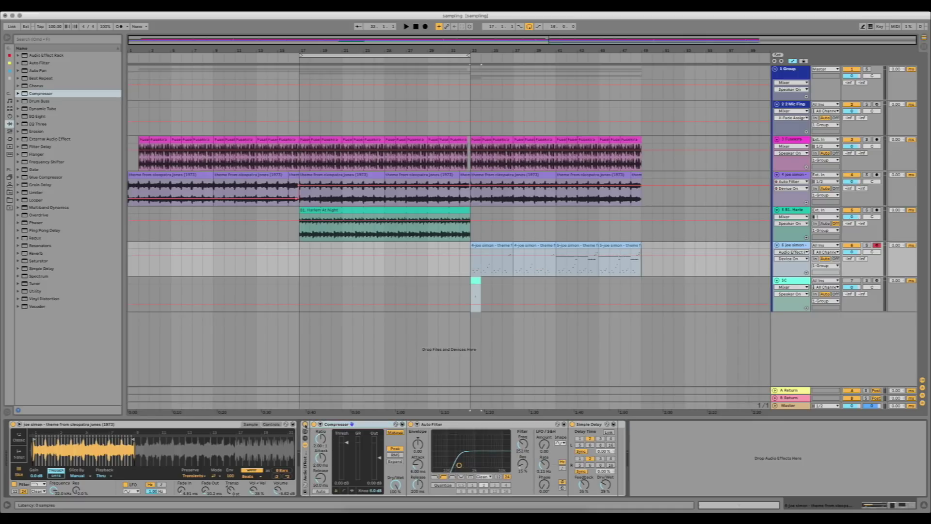
left_click(334, 426)
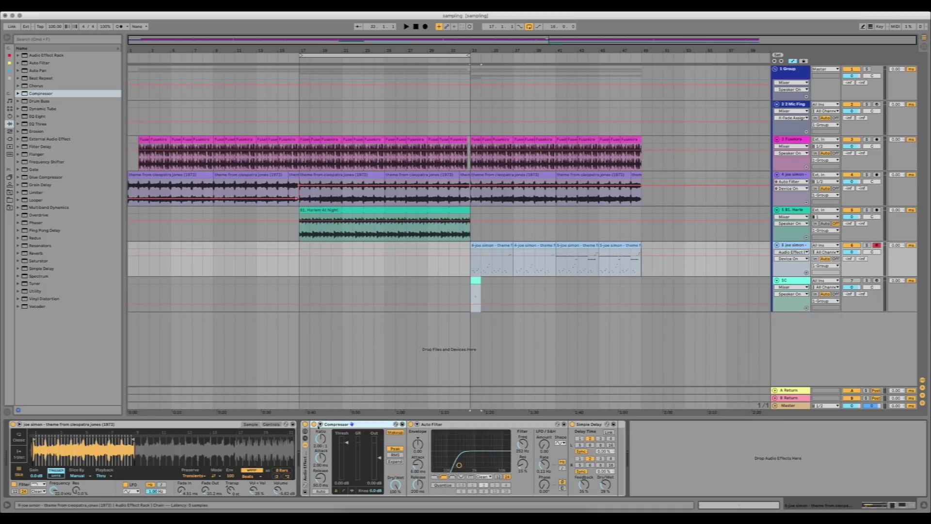
Step: Expand the Compressor's sidechain section, enable Sidechain and set its audio source to the SC track
left_click(320, 424)
left_click(327, 432)
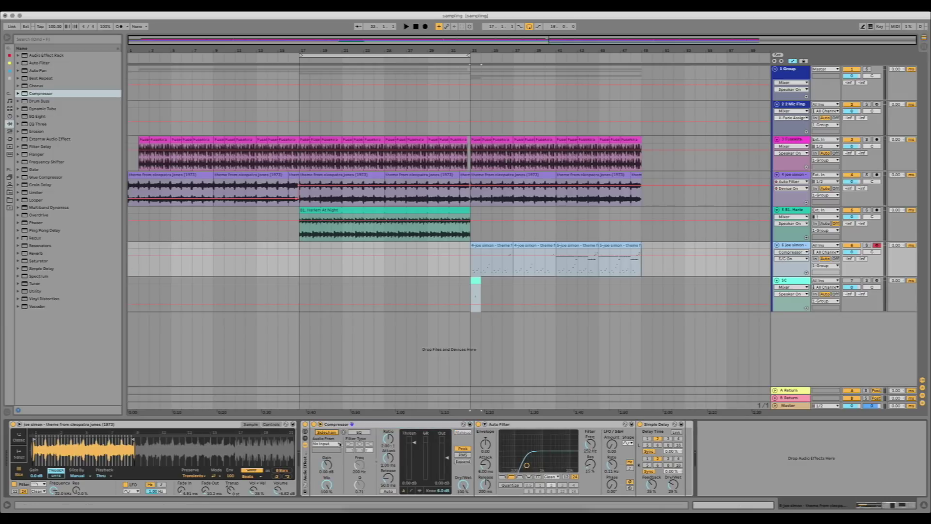
left_click(340, 444)
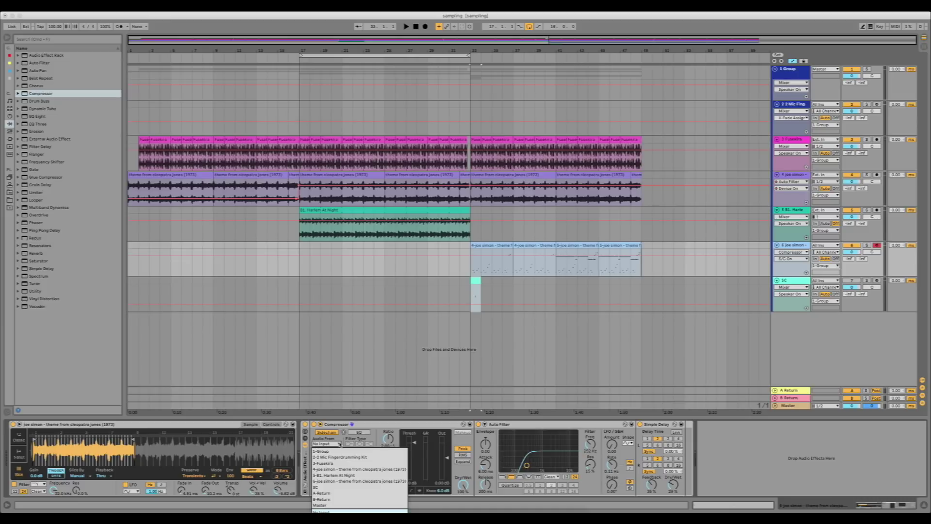
left_click(333, 488)
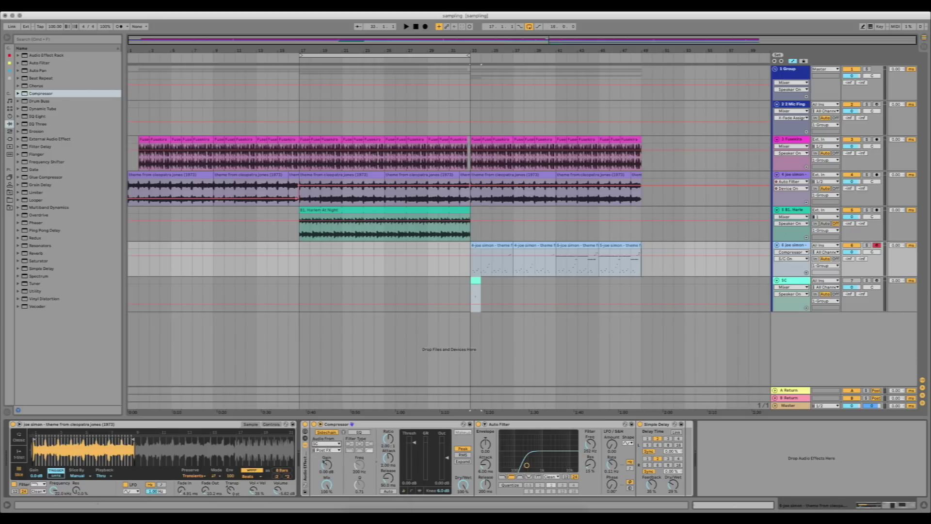
Step: Show the Compressor's transfer curve and set knee 0.0 dB, attack 0.02 ms, a shorter release, ratio about 64:1 and threshold about -28 dB
left_click(412, 491)
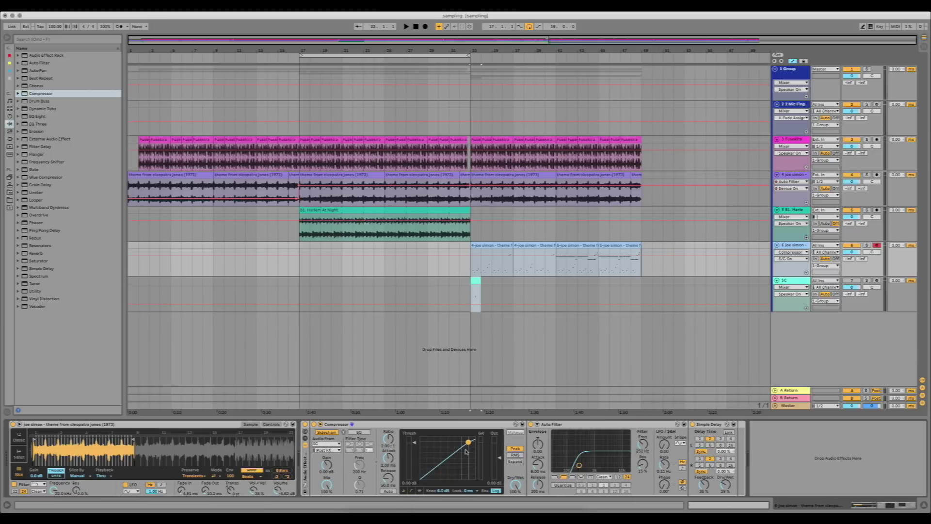
left_click(442, 490)
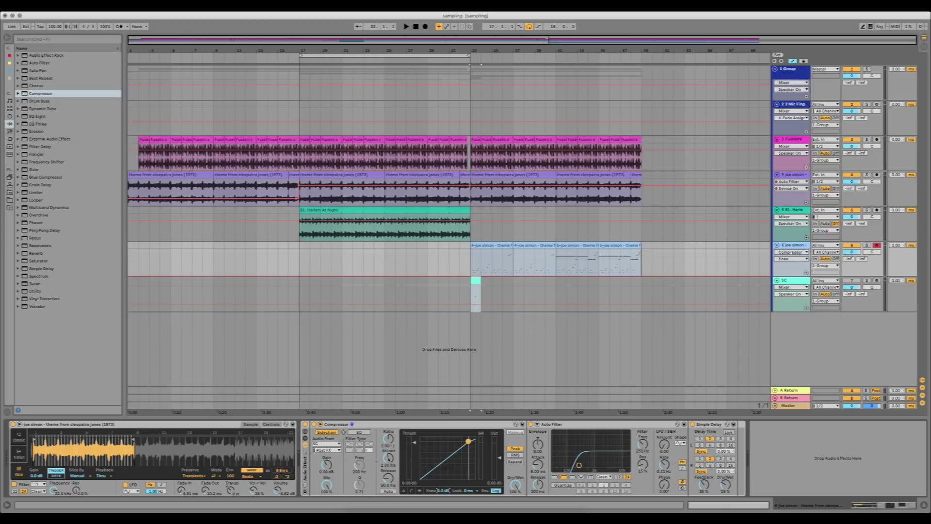
left_click_drag(388, 458, 389, 486)
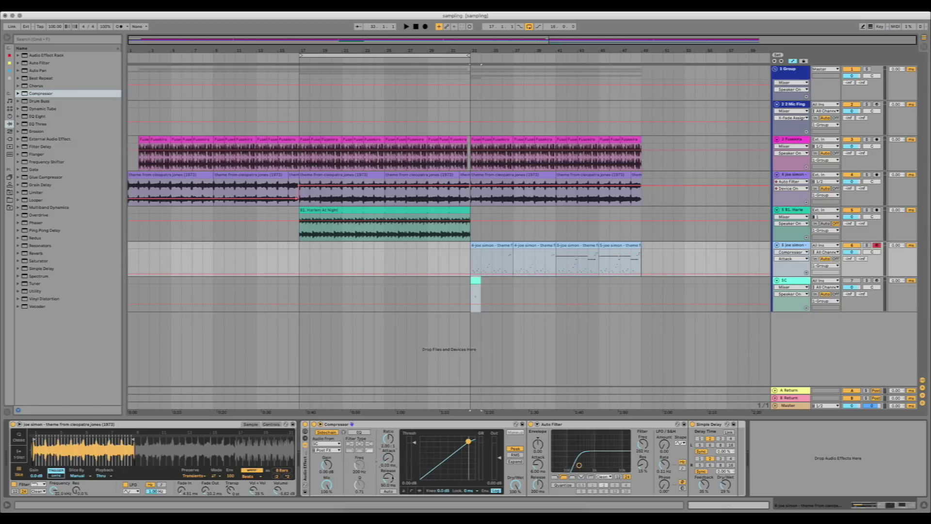
left_click_drag(390, 479, 390, 491)
left_click_drag(393, 431, 393, 402)
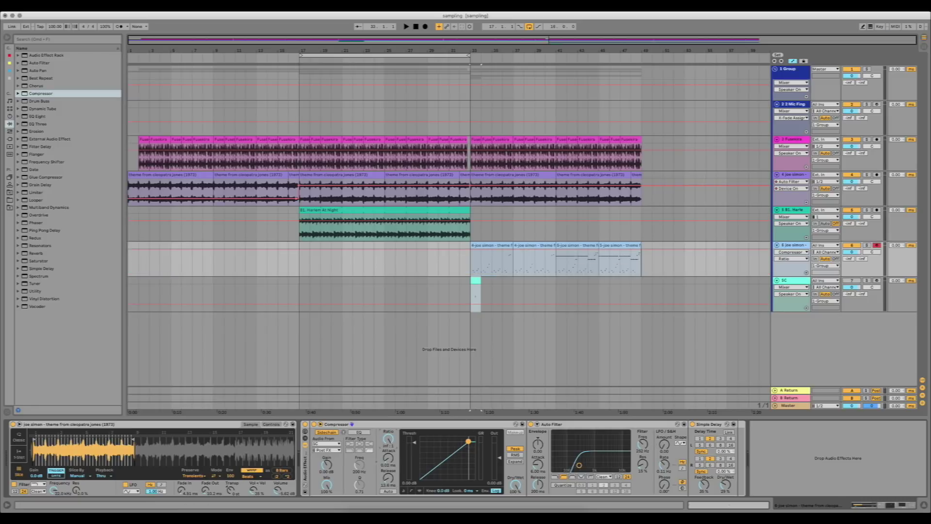
left_click_drag(468, 442, 438, 465)
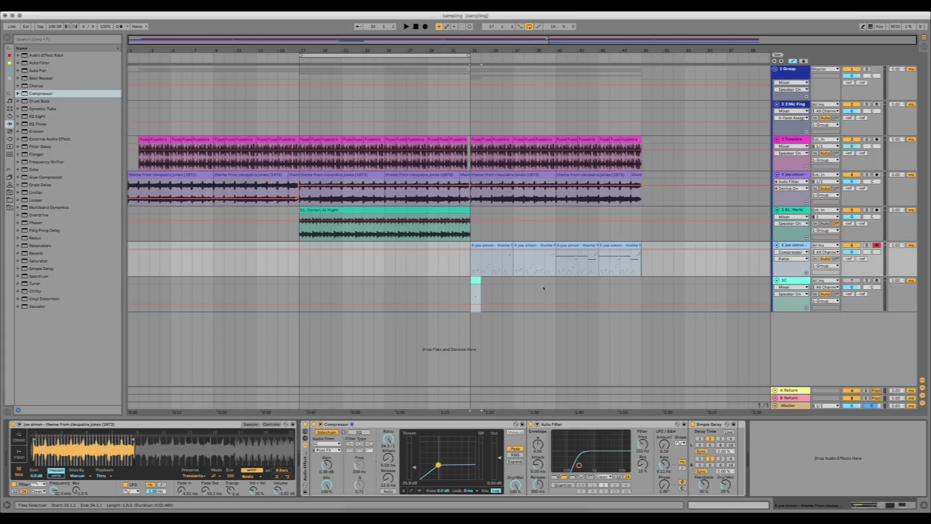
Step: Play from bar 33 and extend the SC track's kick clip to bar 49, where the sliced sample clips end
left_click(490, 254)
key("space")
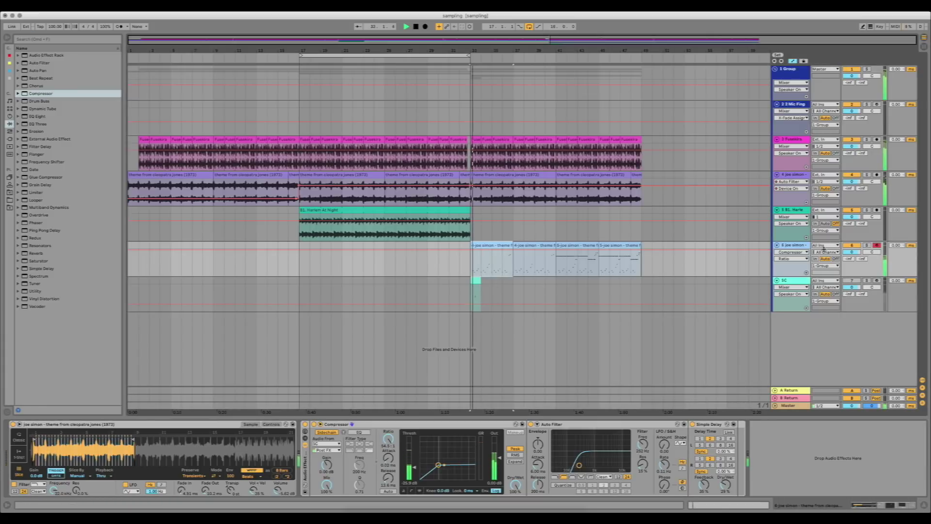
left_click_drag(481, 280, 642, 283)
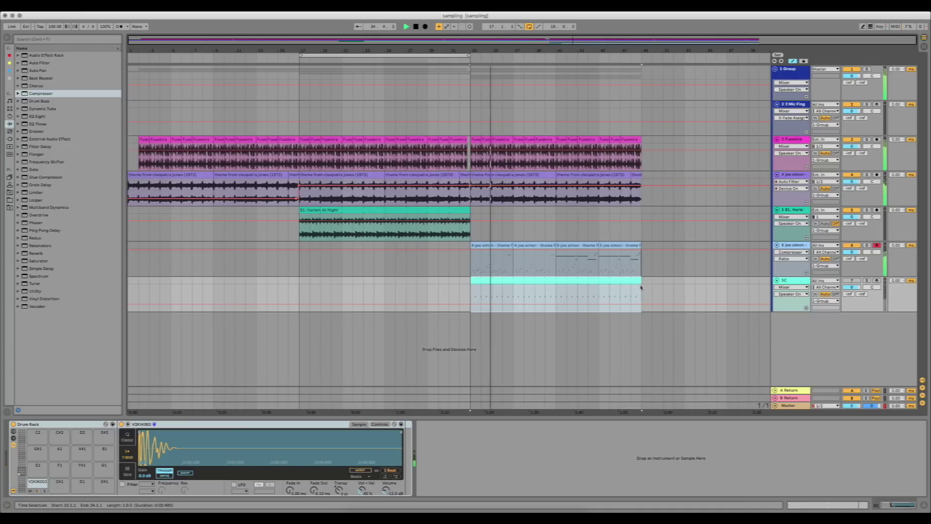
Step: Solo the sliced sample track, compare its sound with the Compressor off and on, and end the solo
left_click(867, 245)
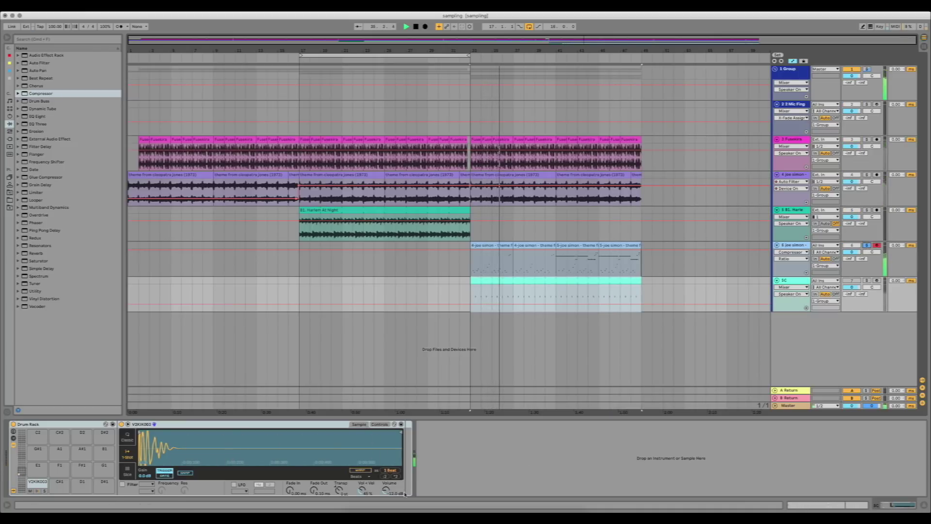
left_click(791, 249)
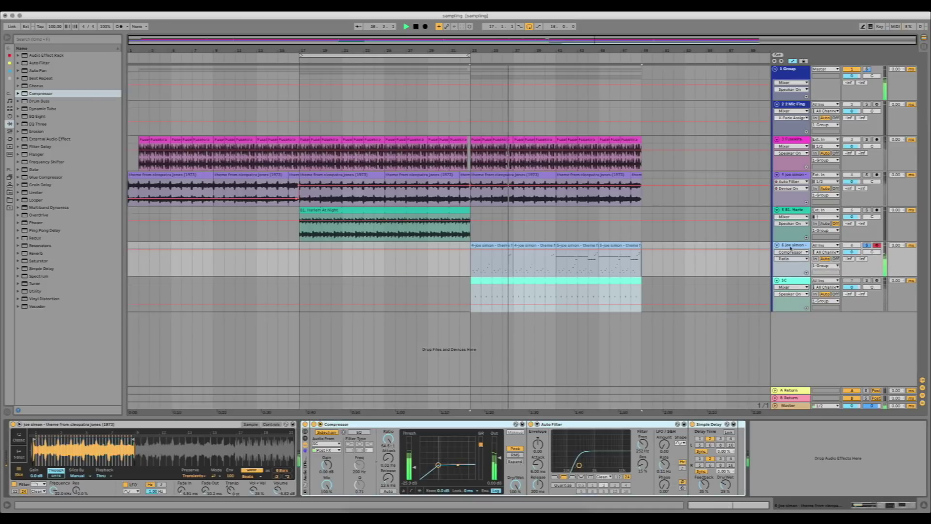
left_click(313, 424)
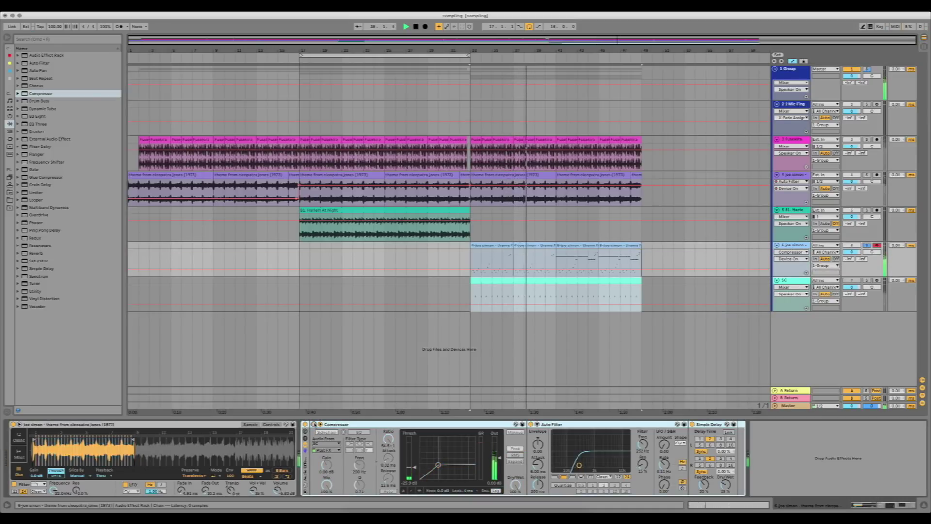
left_click(314, 424)
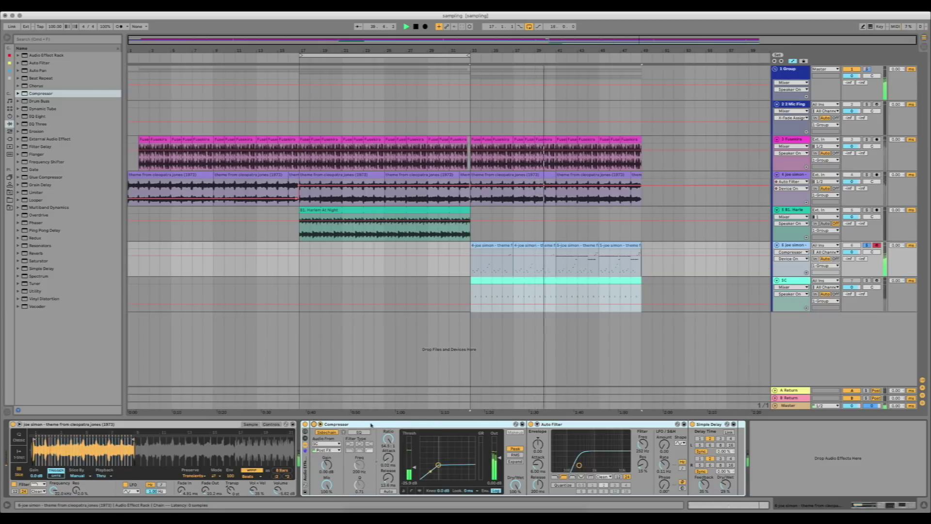
left_click(867, 246)
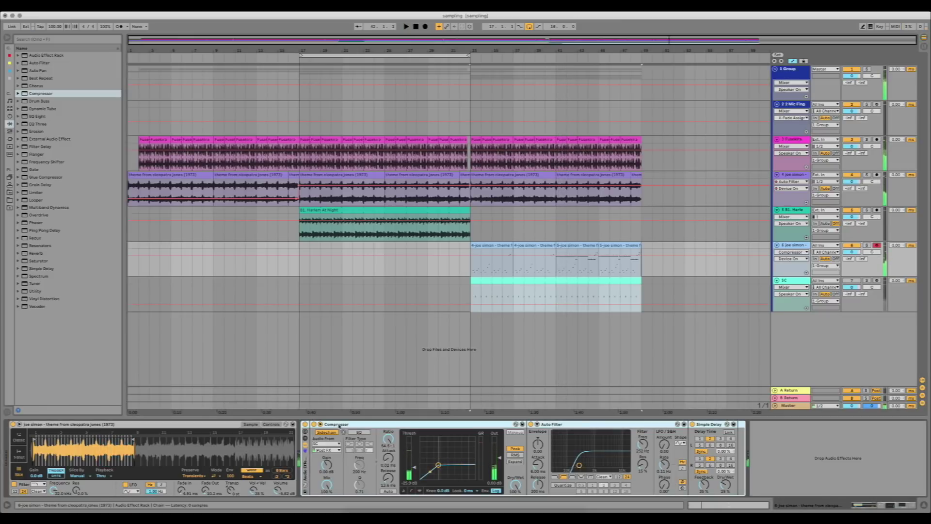
Step: Move the Compressor after Simple Delay in the sliced sample's rack and slightly lower the Group track volume during playback
left_click_drag(630, 426, 738, 427)
key("space")
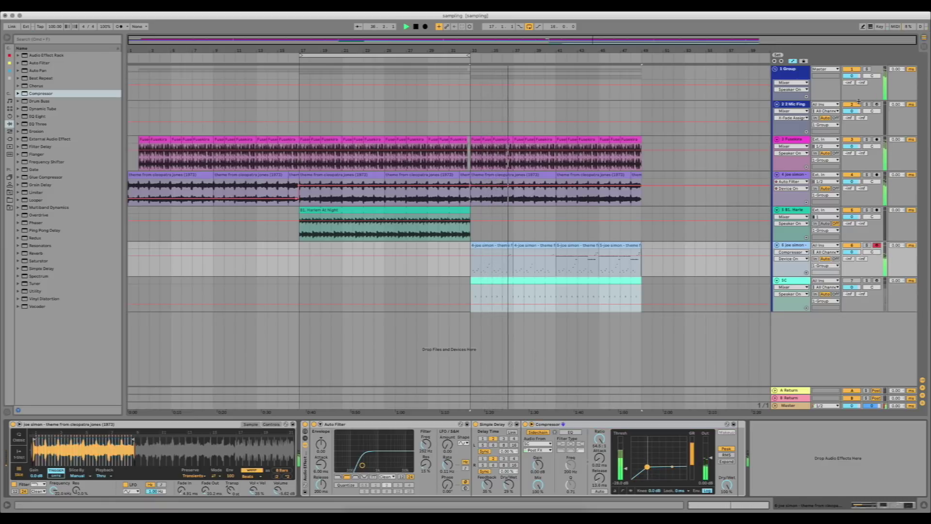
left_click_drag(852, 75, 852, 77)
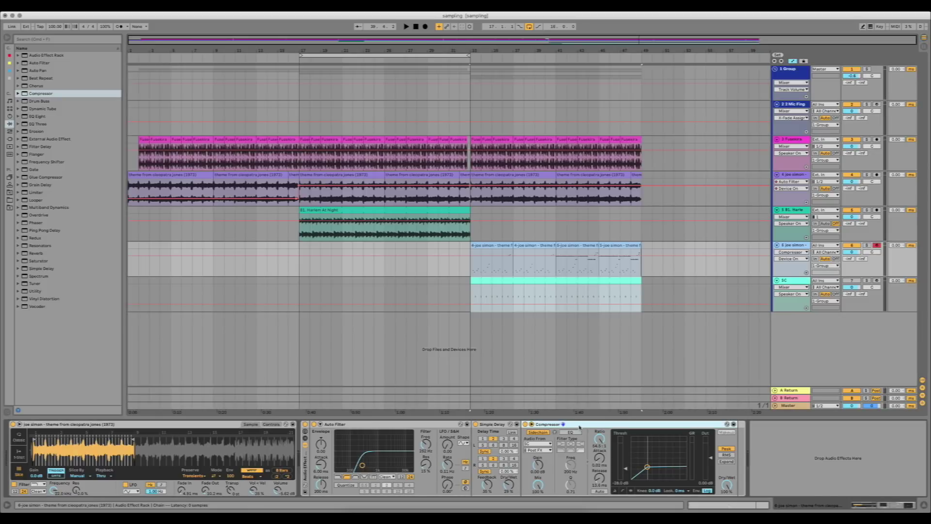
Step: Copy the sidechain Compressor onto the theme sample track after Auto Filter and play that track soloed
left_click(801, 179)
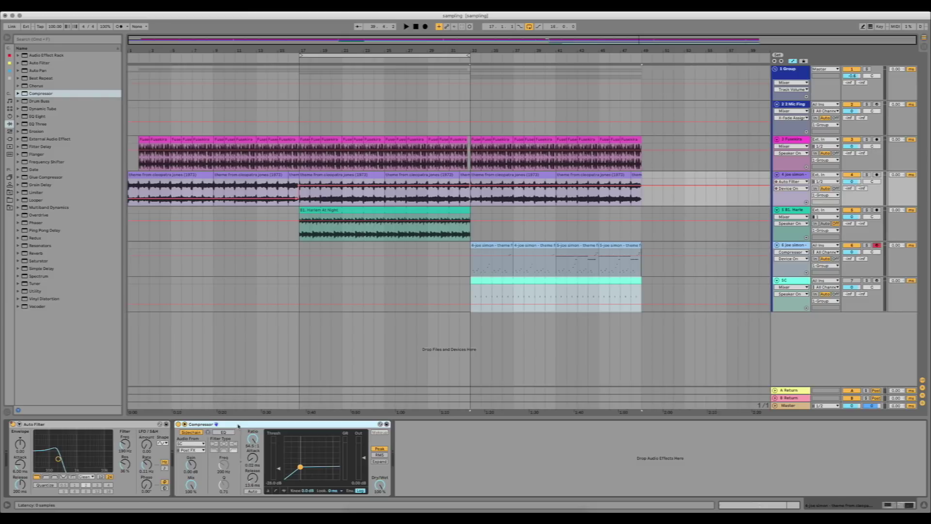
left_click(867, 175)
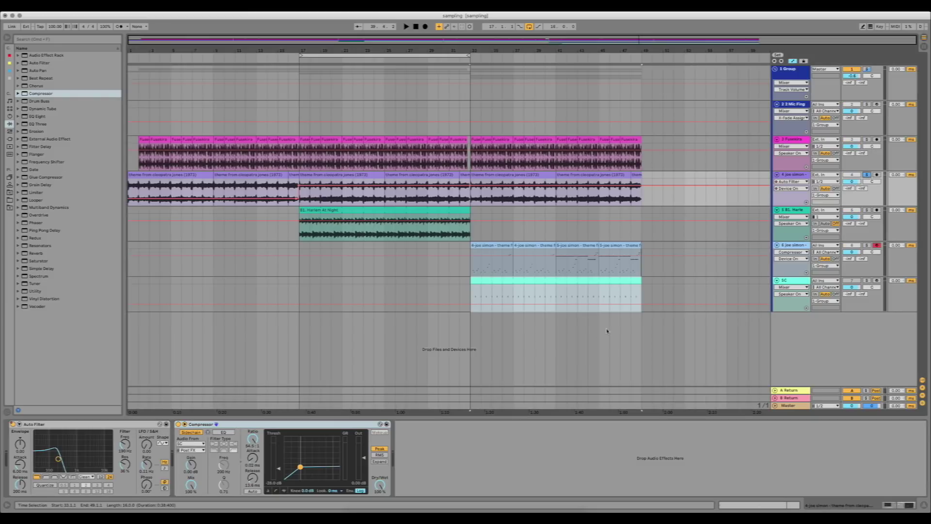
key("space")
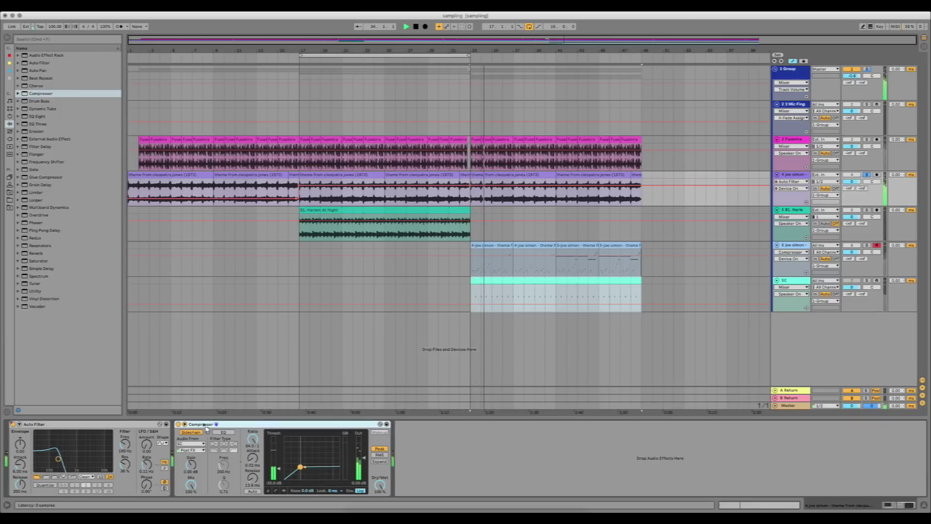
Step: Try the theme sample track's Compressor ahead of Auto Filter, restore the original order, stop playback and end the solo
left_click_drag(269, 425, 50, 425)
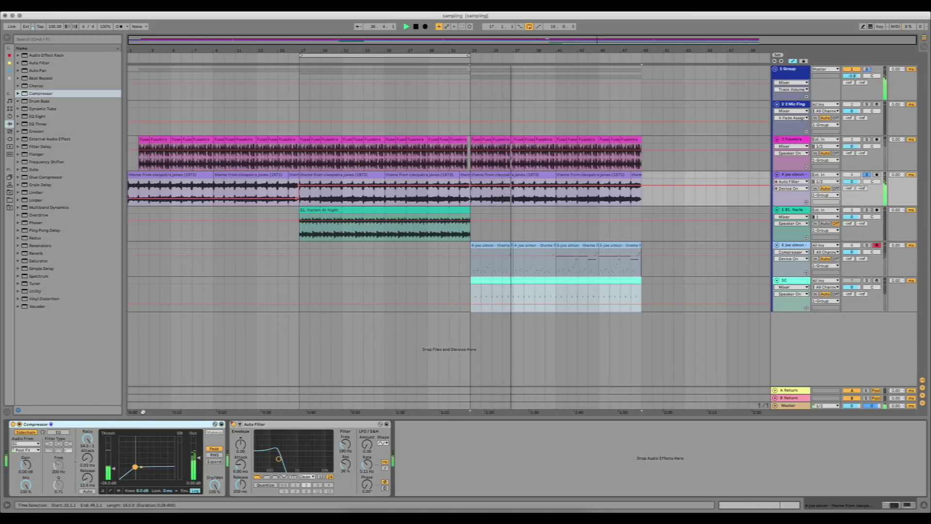
left_click_drag(401, 429, 426, 430)
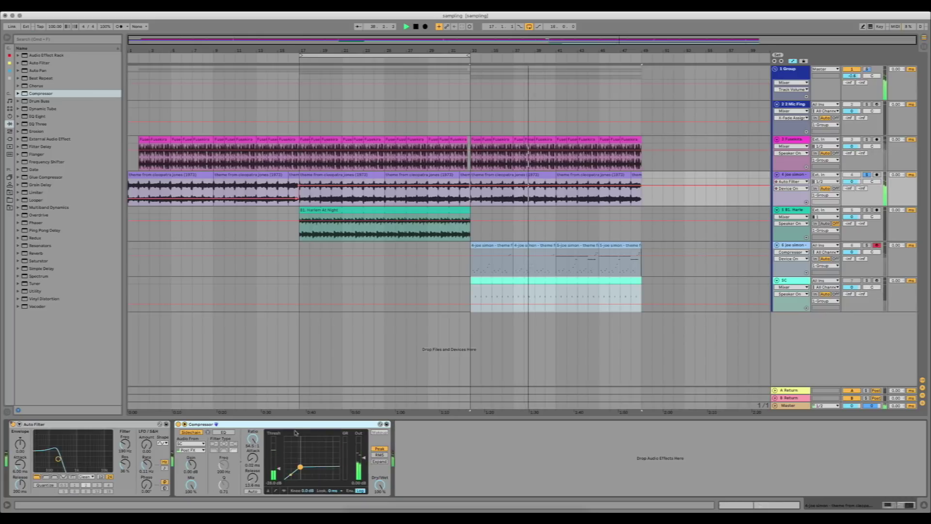
key("space")
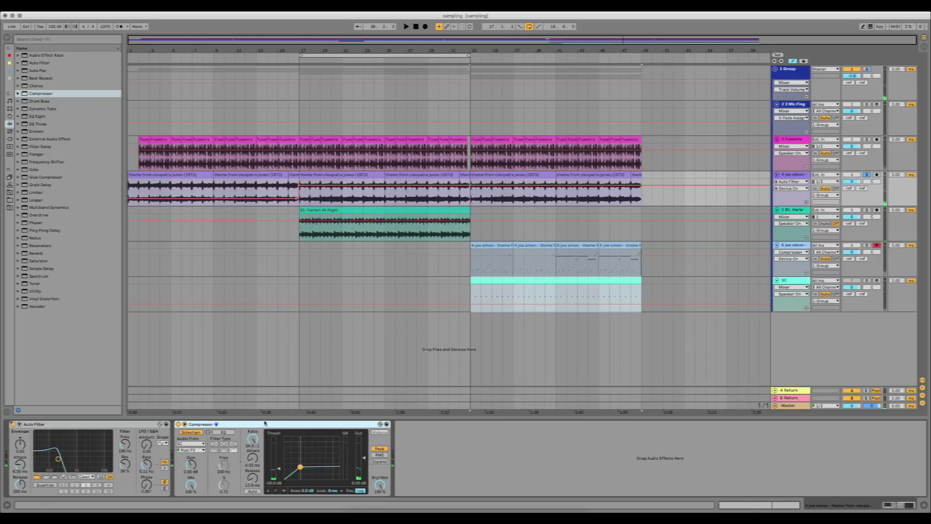
left_click(867, 175)
Step: Play the full mix and extend the arrangement loop that starts at bar 17 to end at bar 49
key("space")
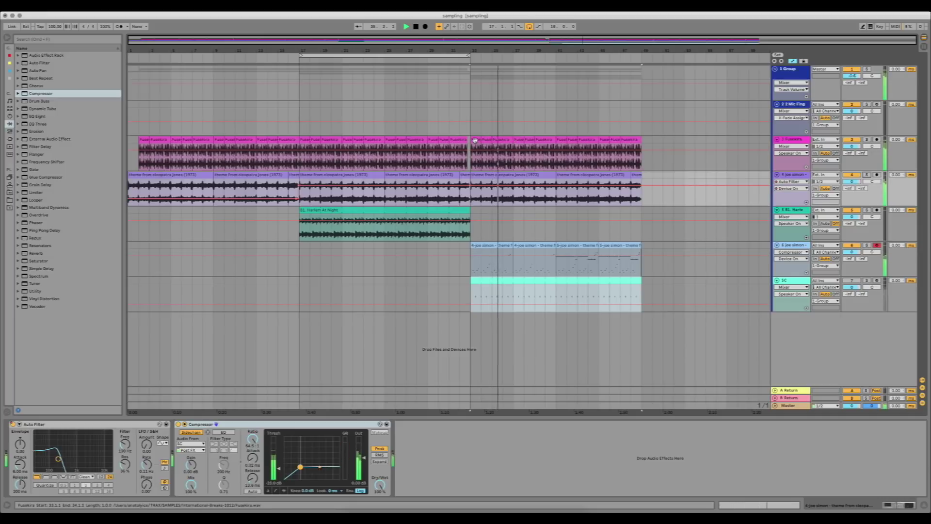
left_click_drag(468, 55, 641, 56)
key("space")
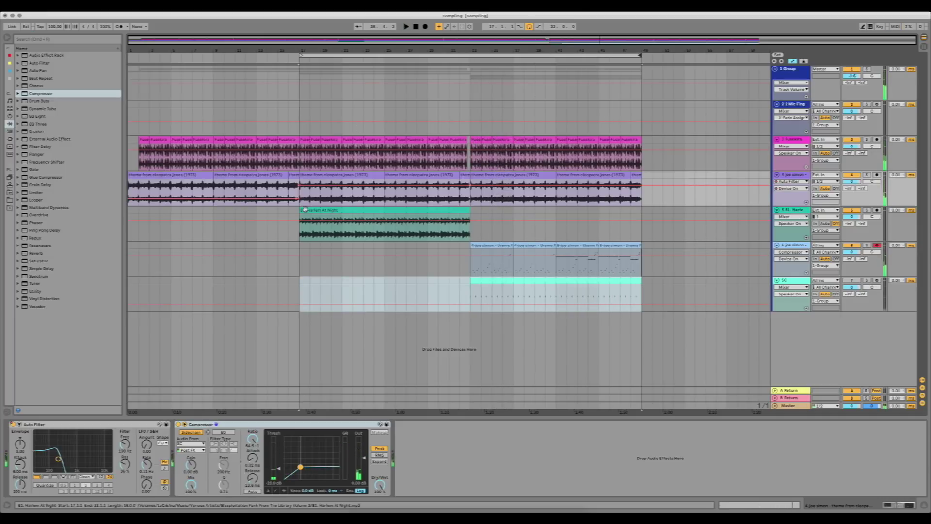
Step: Play from bar 17 and copy the theme sample track's sidechain Compressor onto the Harlem At Night track after Tuner
left_click(323, 210)
key("space")
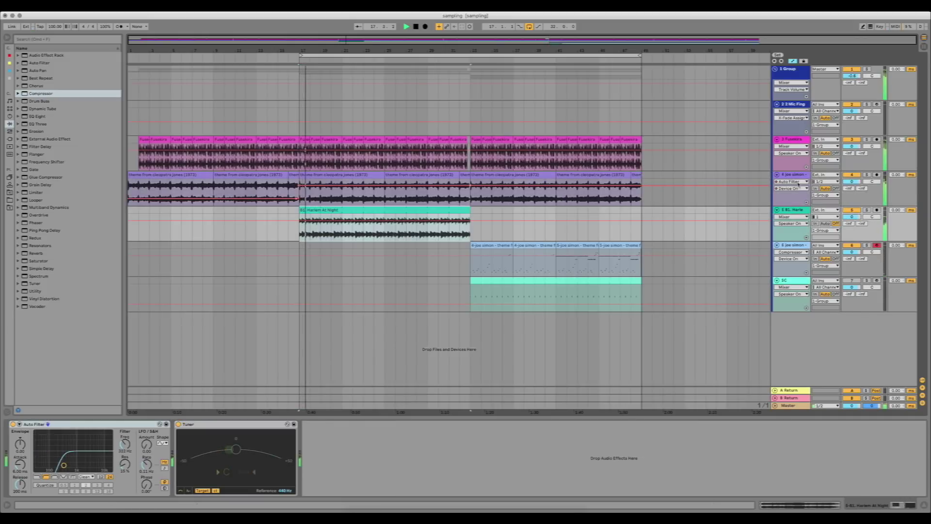
left_click(759, 184)
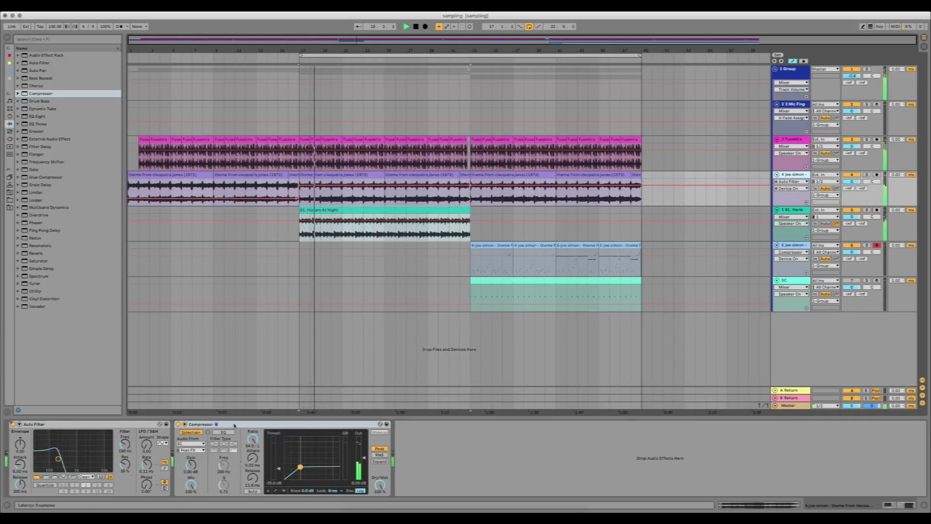
left_click(791, 213)
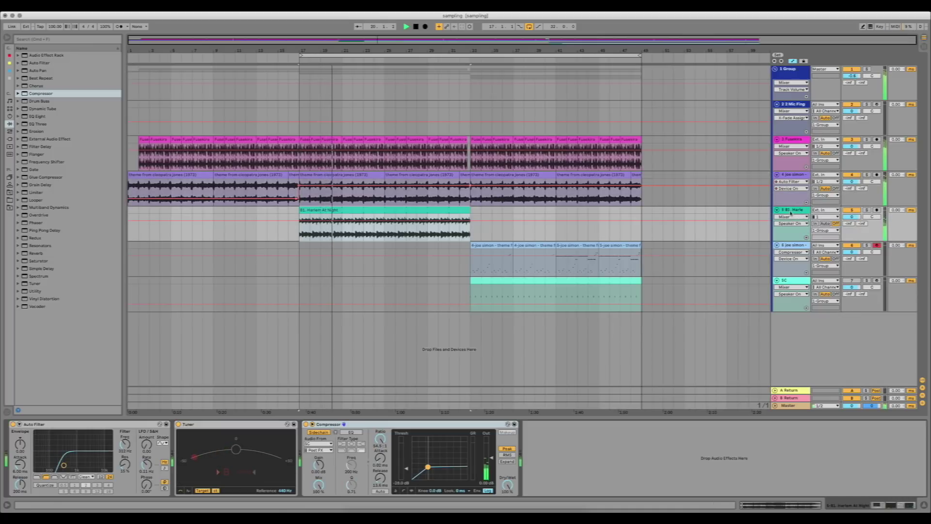
Step: Delete the Tuner from the Harlem At Night track's device chain
left_click(255, 425)
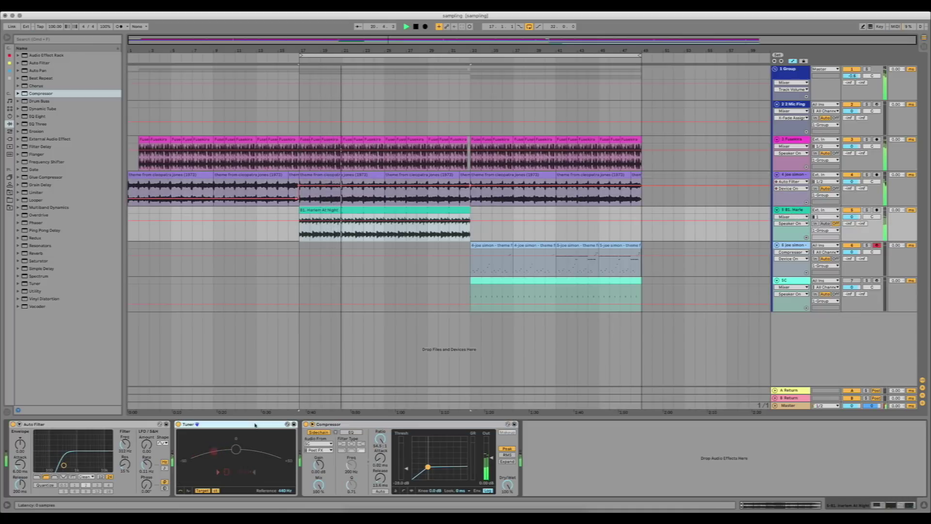
key("Delete")
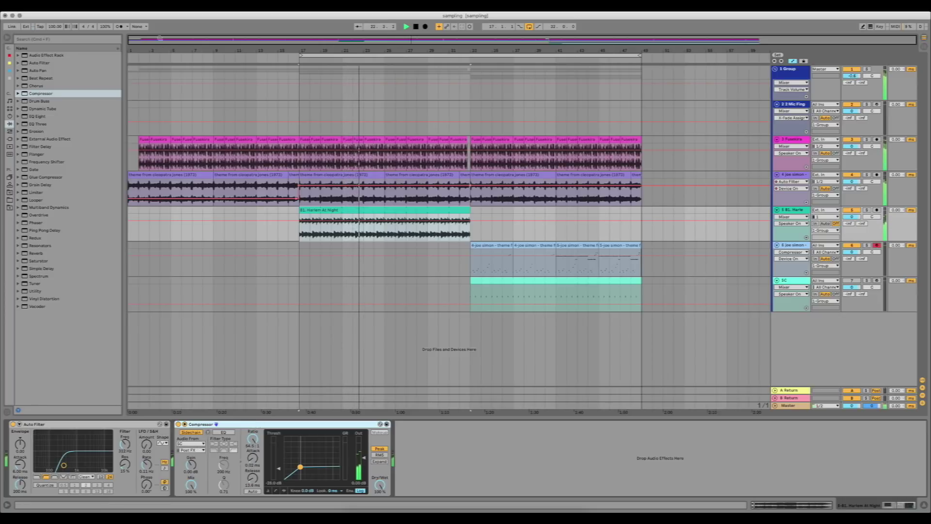
Step: Set the global quantization to 1 Bar and jump playback ahead to the section starting at bar 33
left_click(139, 26)
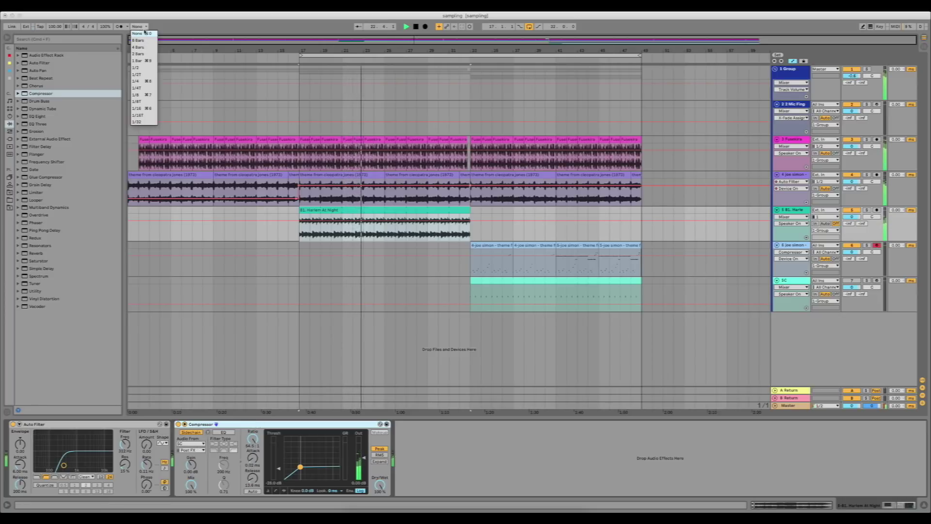
left_click(143, 61)
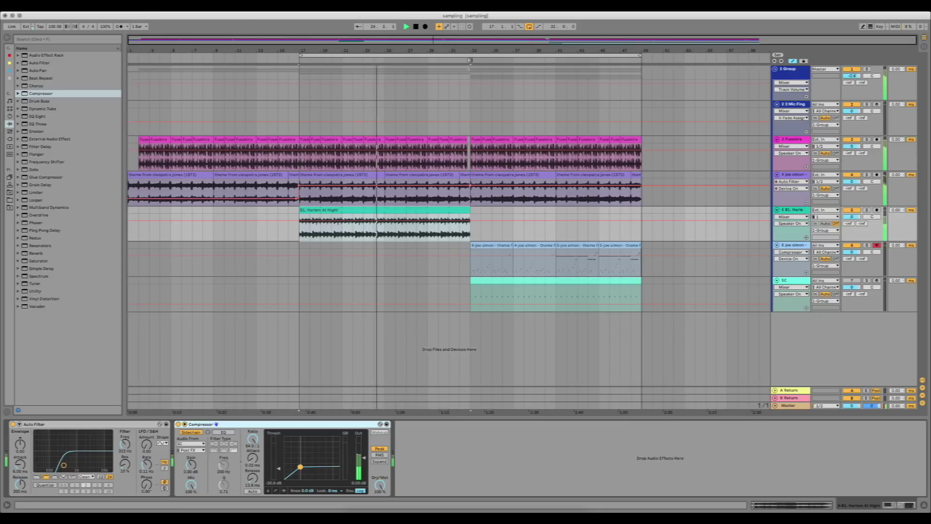
left_click(495, 58)
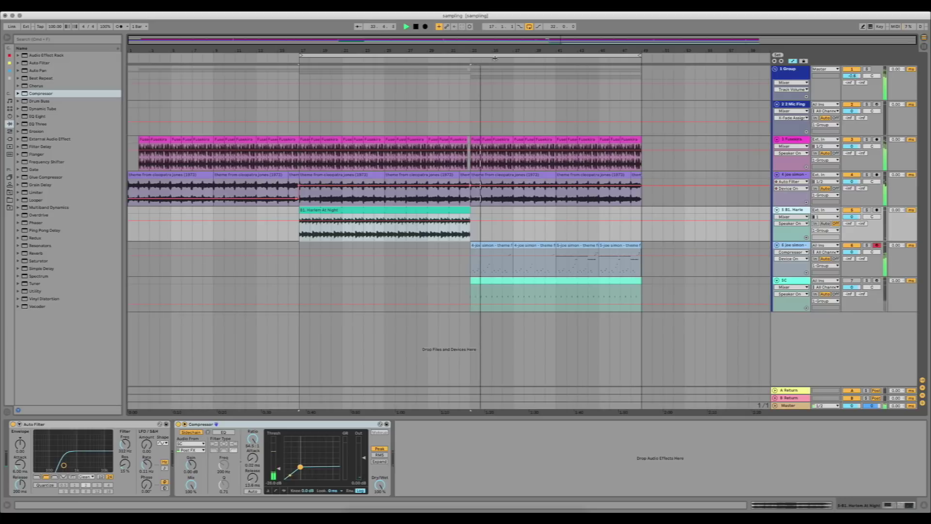
Step: Stop playback and apply the MPC 8 swing groove to all clips from the drum break track through the sliced sample track
double_click(304, 139)
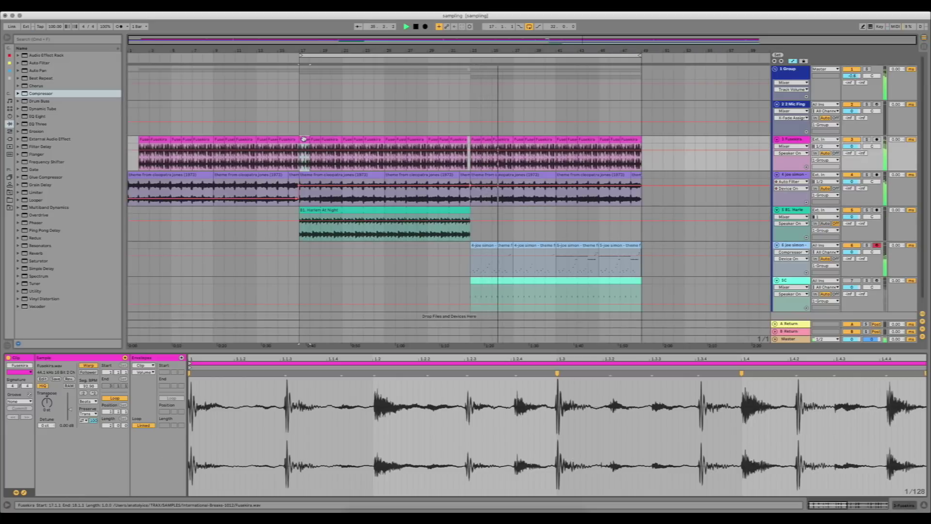
left_click(632, 284)
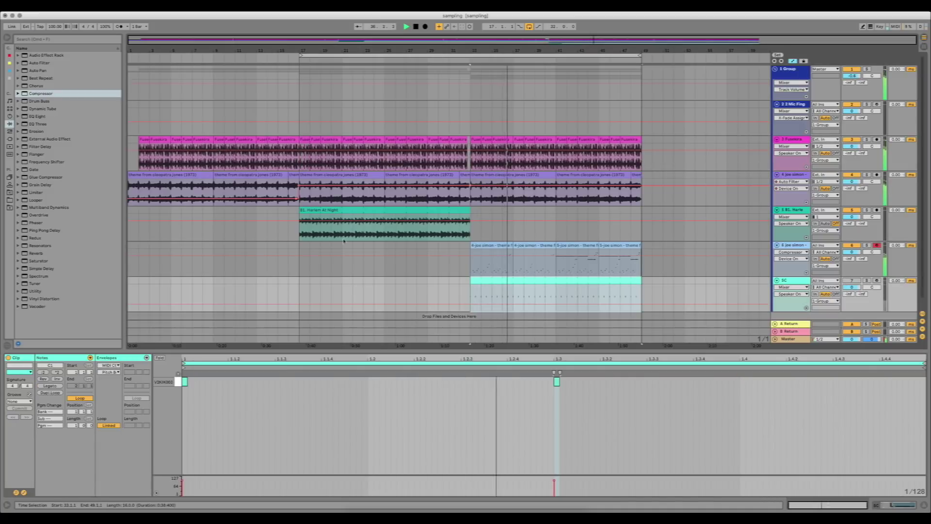
left_click(635, 245)
key("space")
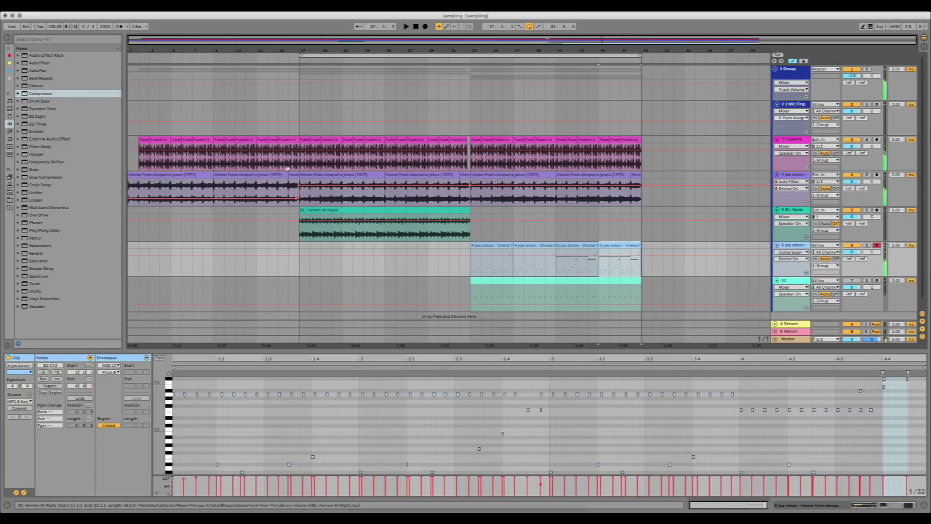
left_click(140, 174, "shift")
left_click(143, 140, "shift")
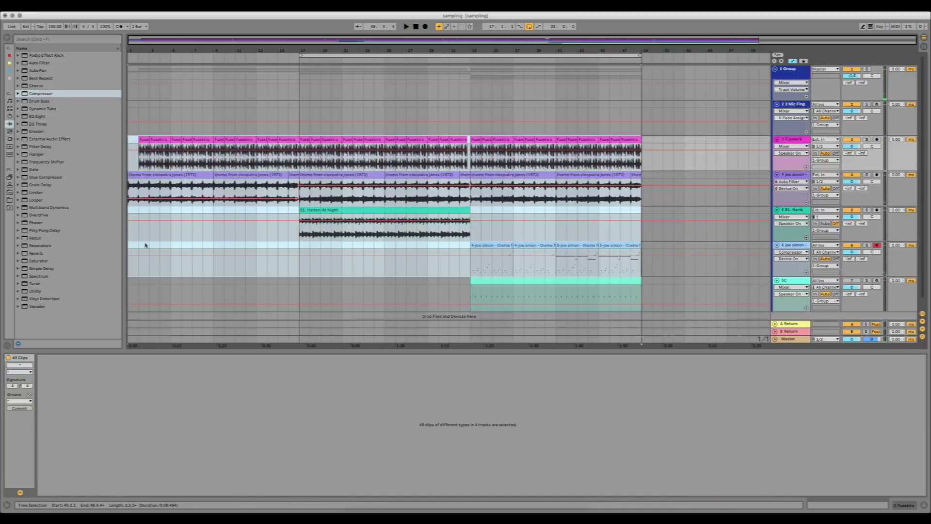
left_click(20, 401)
left_click(28, 413)
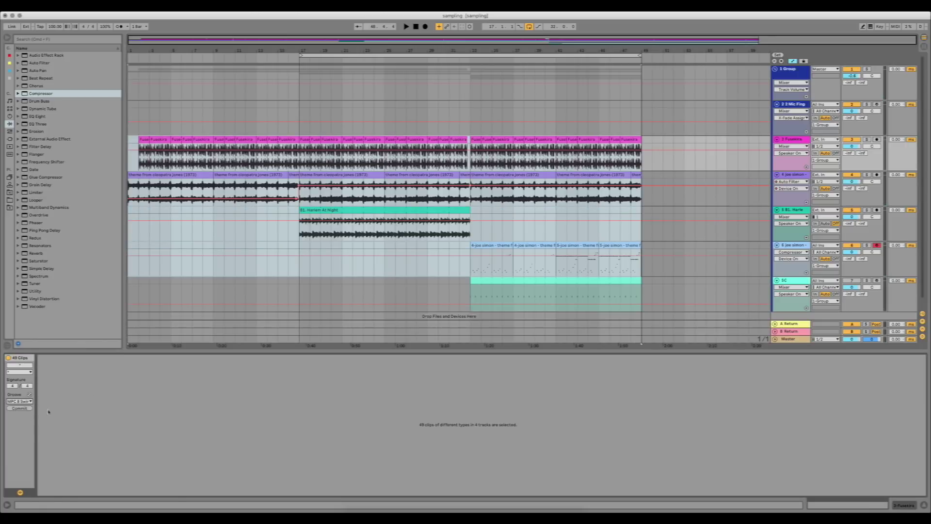
Step: Play the arrangement from the beginning with the groove applied, deselect the clips and stop playback
key("space")
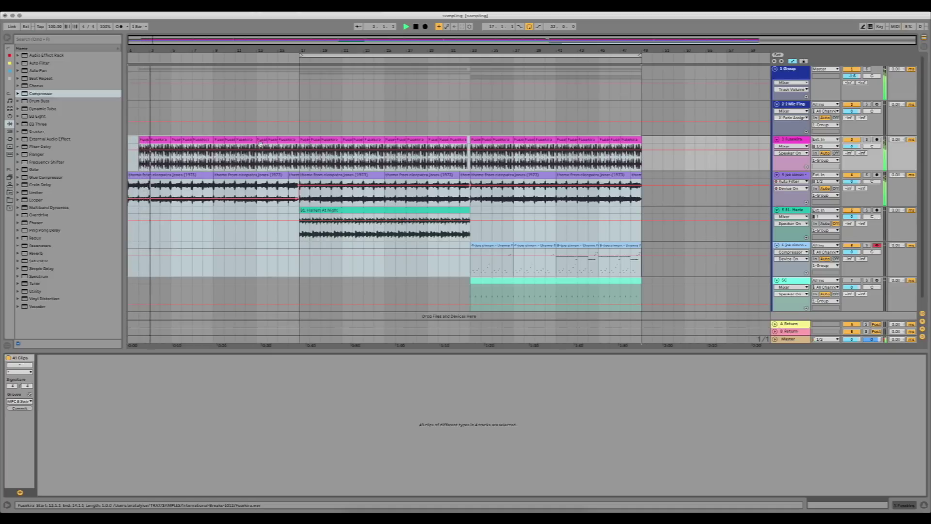
left_click(277, 112)
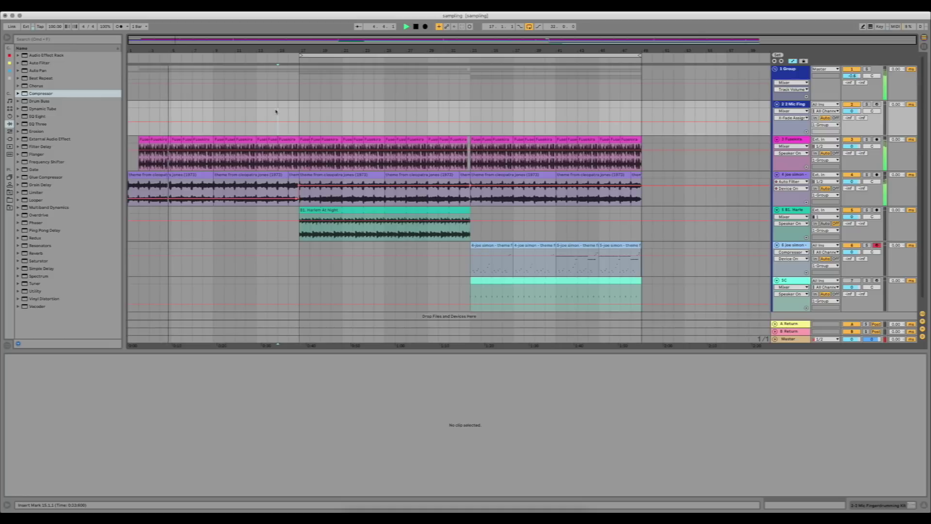
key("space")
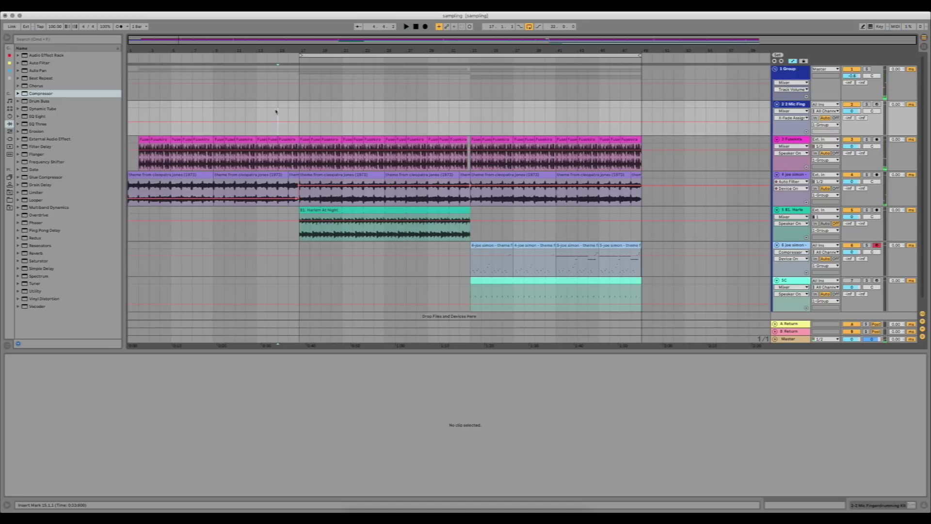